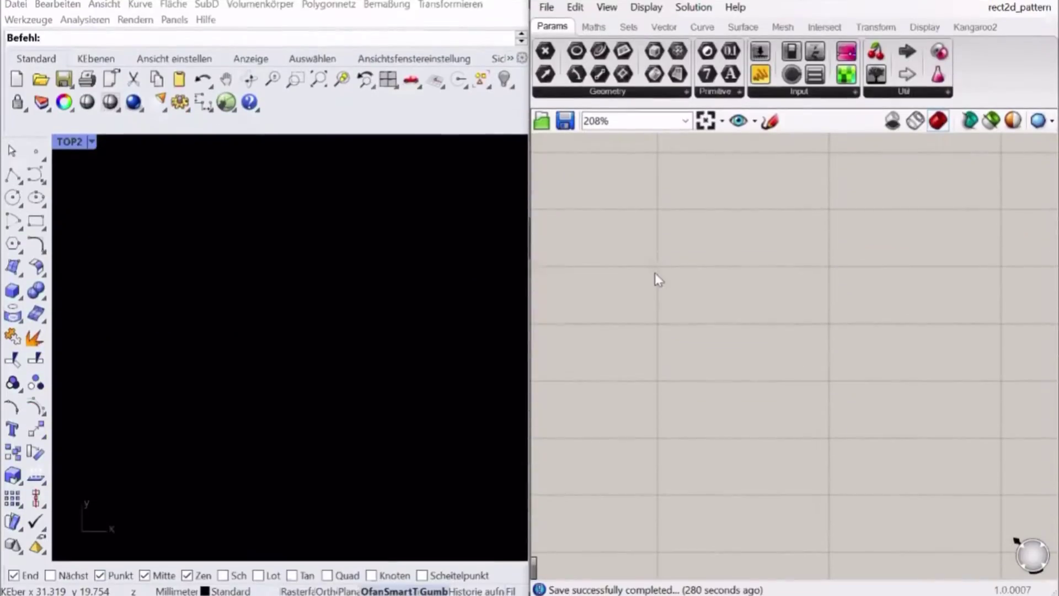
Add a Square grid component and feed its cell size from a slider set to 2.
double_click(654, 273)
type("squ")
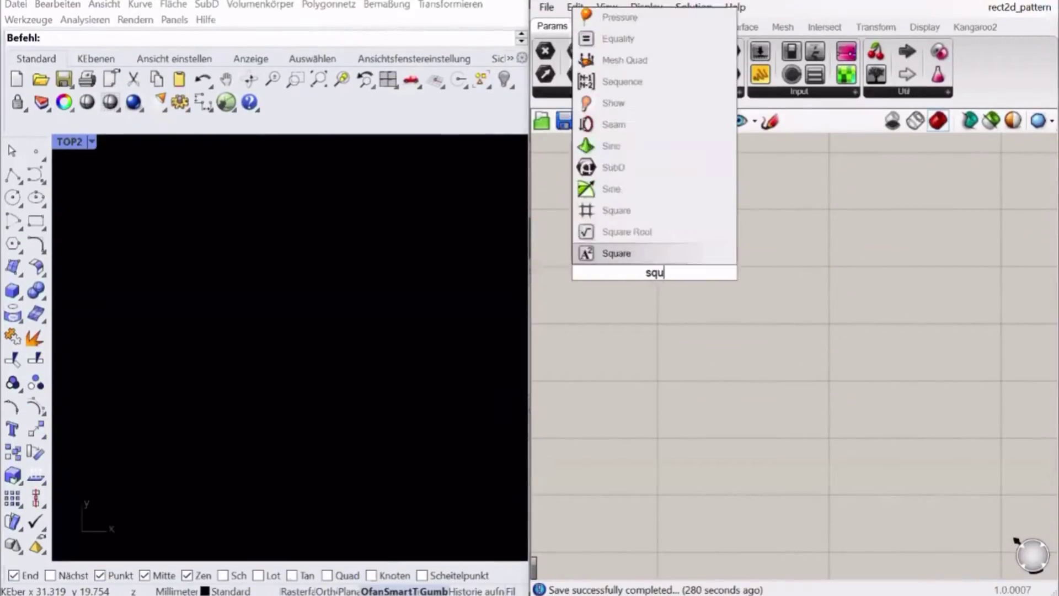
left_click(616, 210)
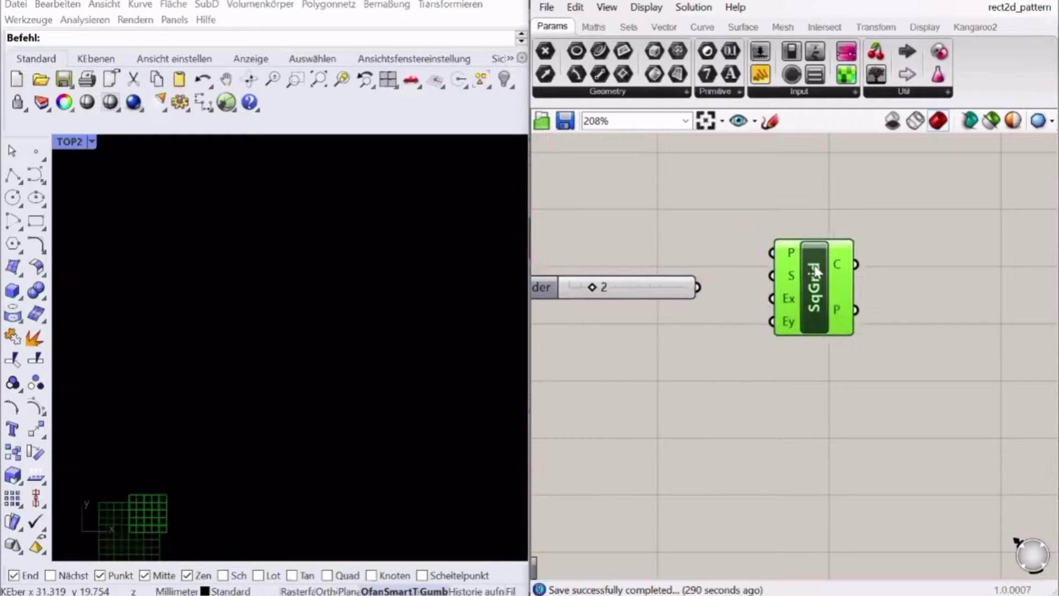
left_click_drag(699, 287, 767, 287)
Add a slider with value 25, wire it to the grid's X and Y extents, and align both sliders beside the grid.
double_click(696, 374)
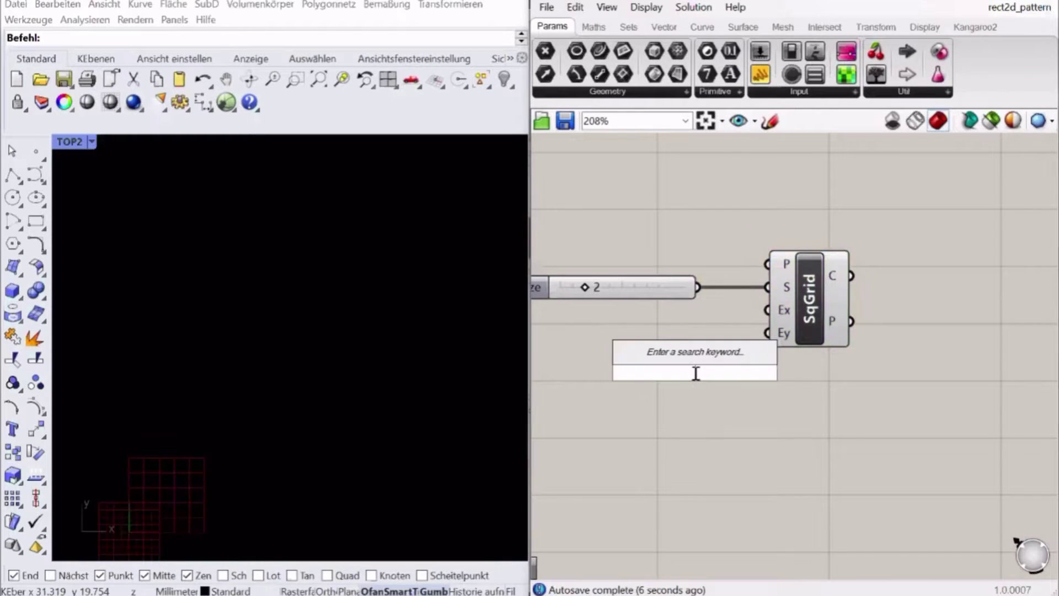
type("25")
key("Return")
left_click_drag(809, 297, 851, 302)
left_click_drag(810, 315, 788, 373)
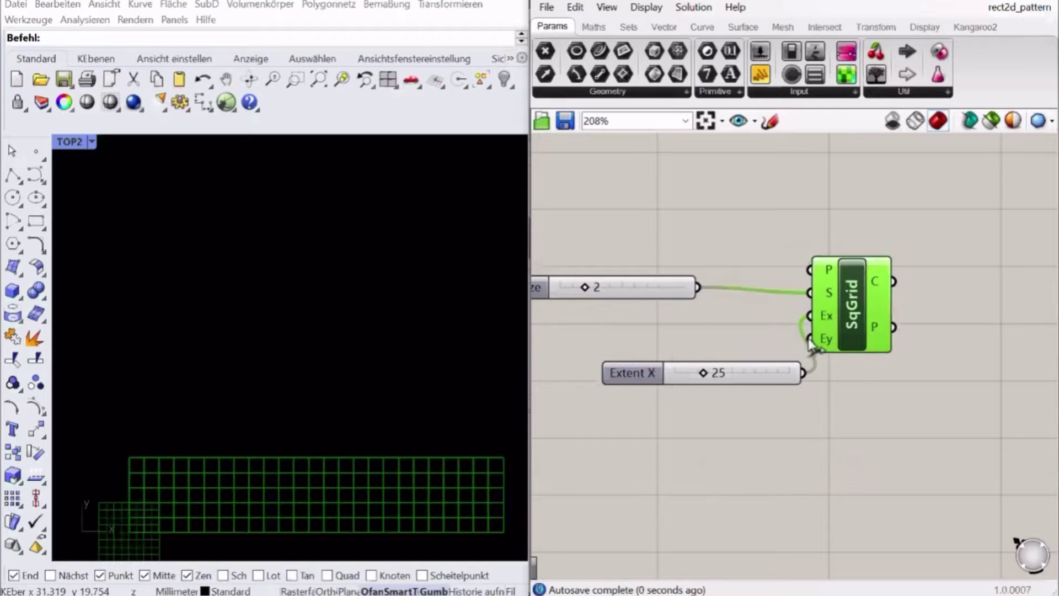
left_click_drag(810, 339, 707, 350)
left_click_drag(653, 281, 688, 286)
left_click(706, 418)
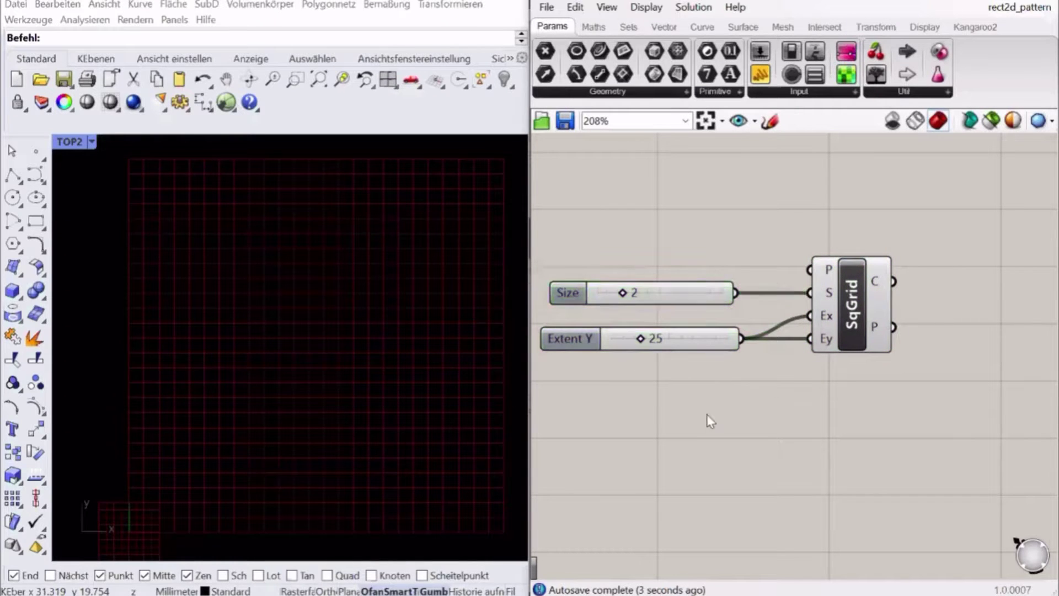
Attach a panel to the square grid's cell output and flatten that output.
left_click(863, 315)
scroll(711, 308, "down", 2)
right_click_drag(876, 327, 830, 321)
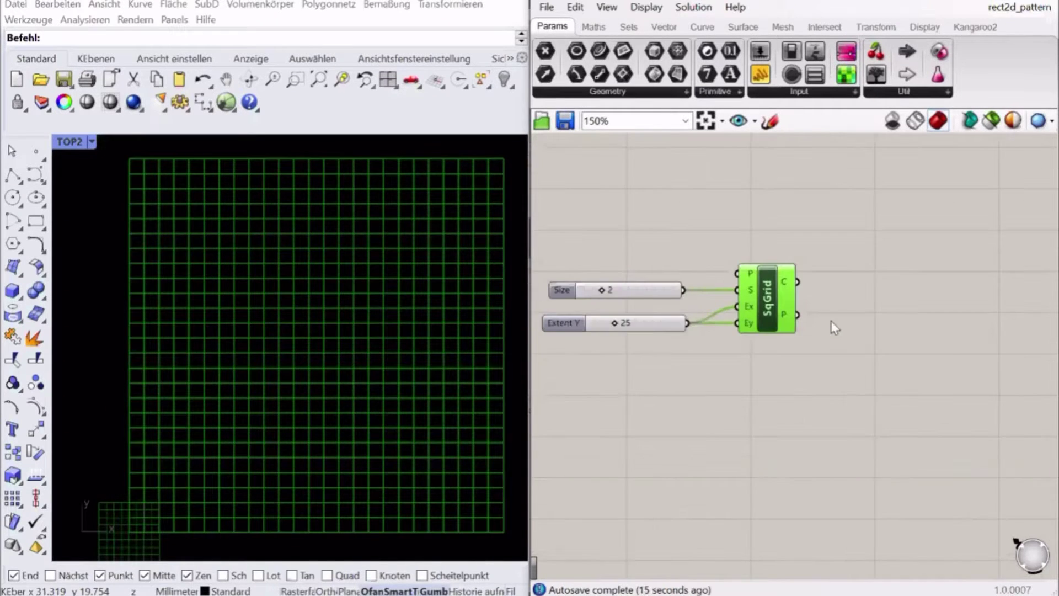
left_click_drag(766, 75, 864, 319)
right_click(787, 285)
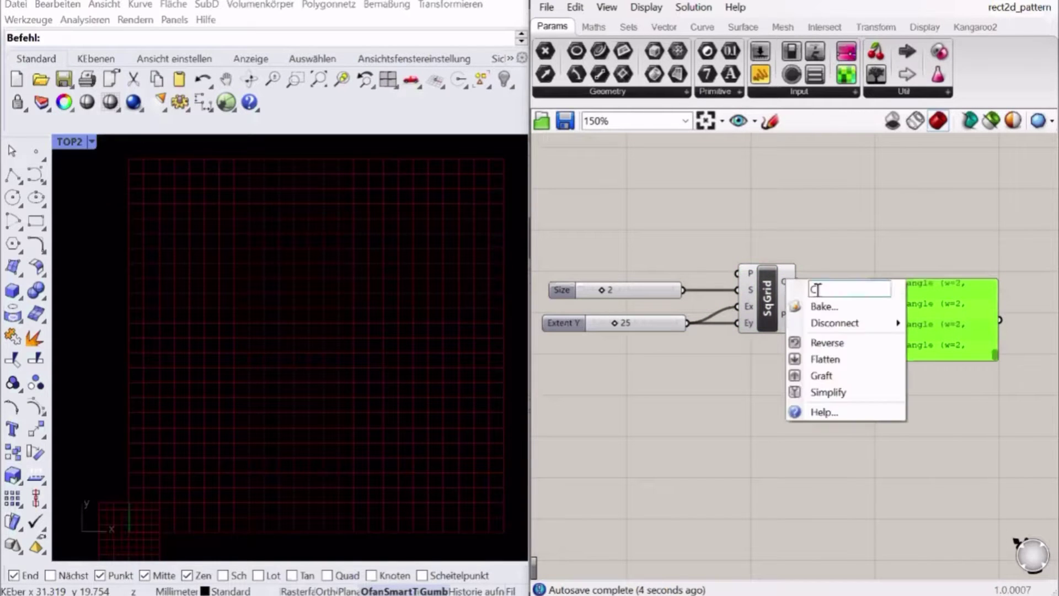
left_click(863, 359)
Add a Point Order component below the grid, wire the grid's points into it, and inspect the direction arrows in the viewport.
left_click(802, 407)
double_click(812, 408)
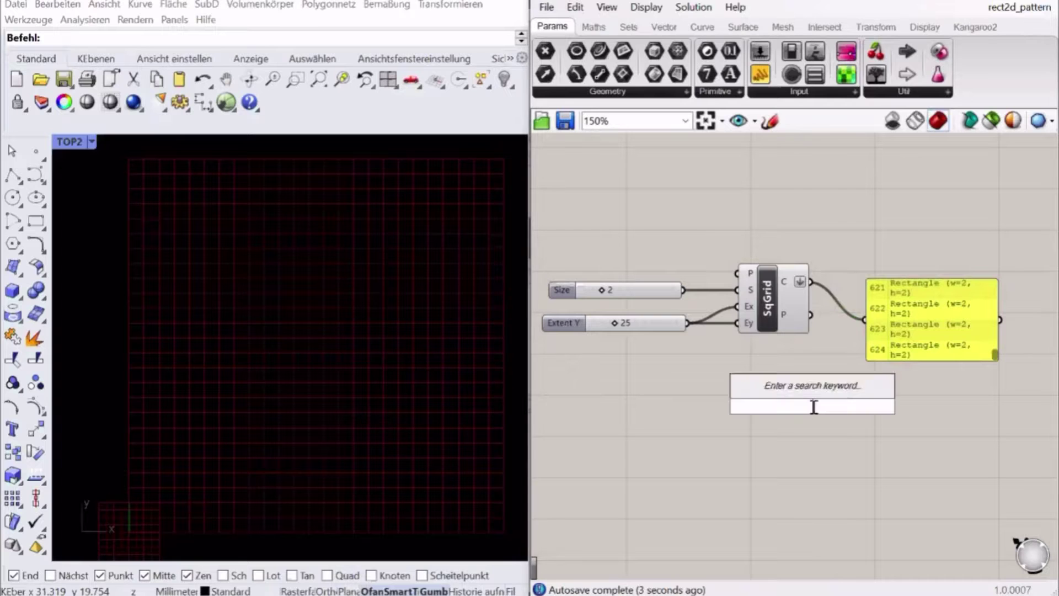
type("order")
left_click(806, 395)
left_click_drag(811, 314, 793, 406)
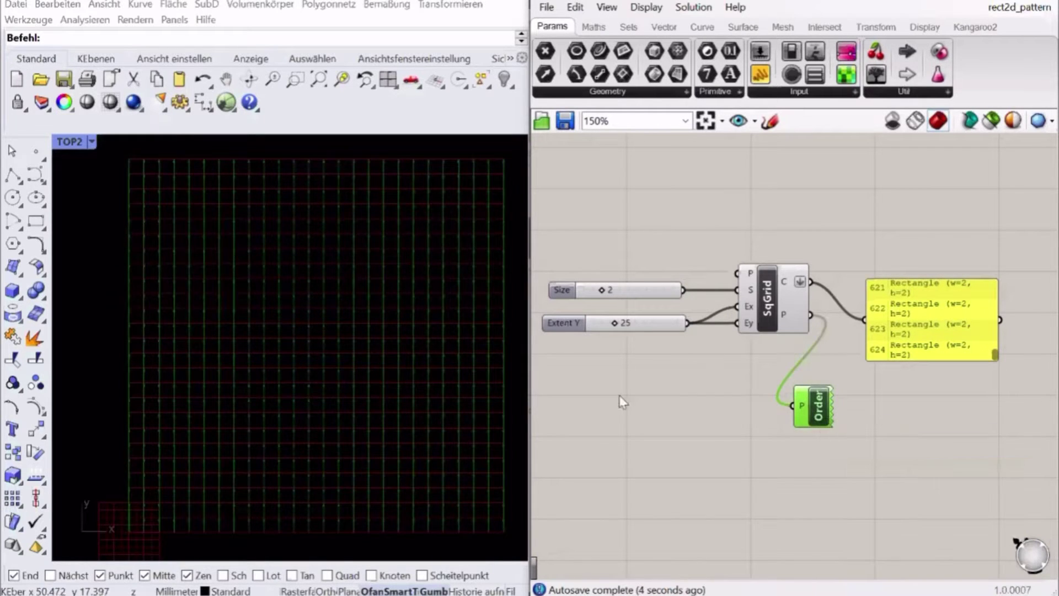
left_click_drag(822, 413, 795, 402)
left_click(806, 433)
scroll(133, 520, "up", 10)
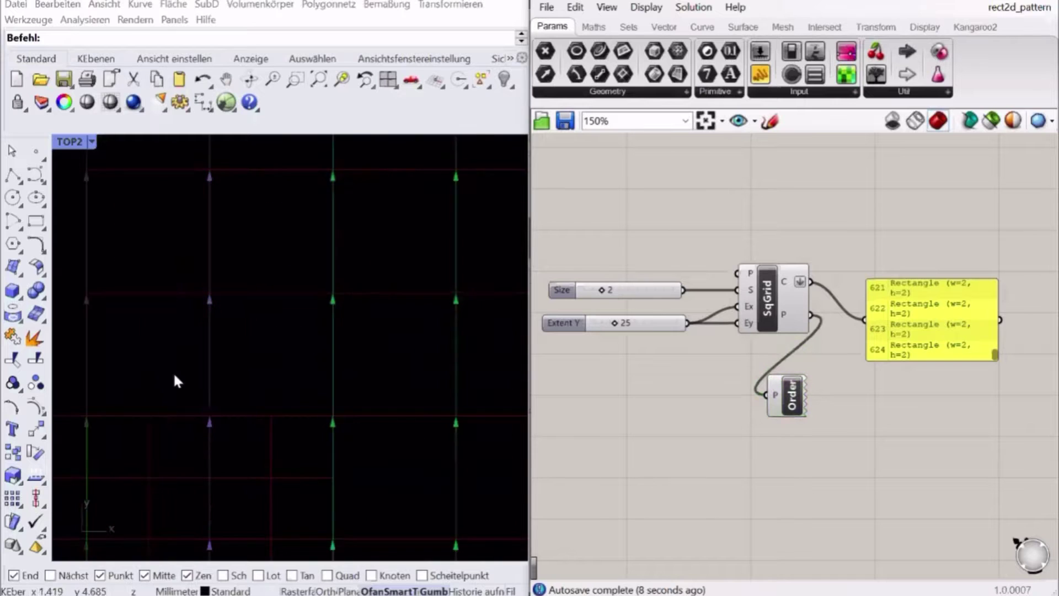
scroll(174, 373, "down", 9)
scroll(208, 279, "down", 3)
scroll(193, 256, "up", 3)
scroll(258, 336, "down", 2)
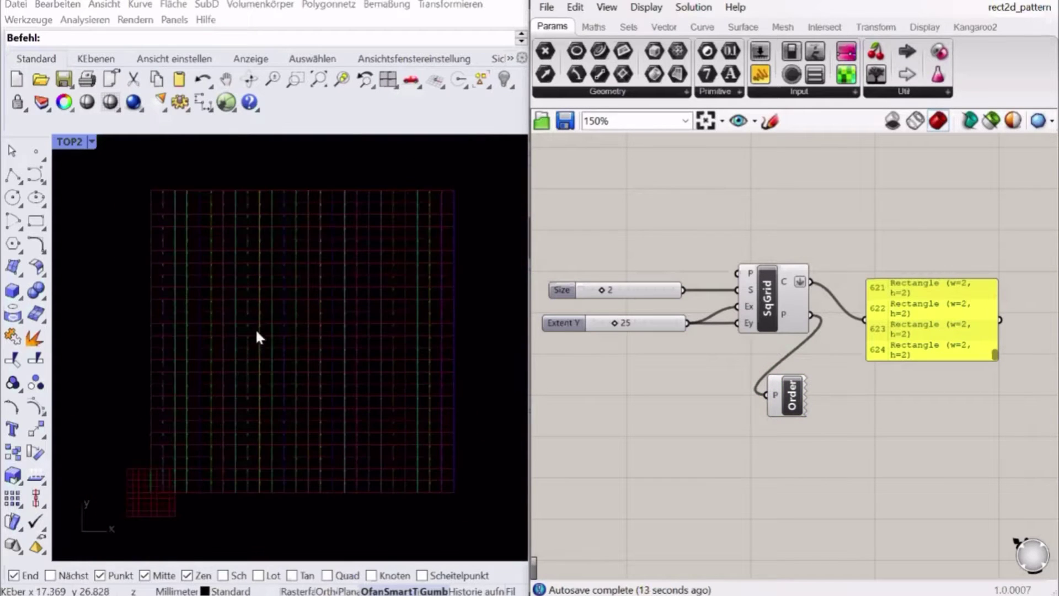
Add a Point List component, wire the grid's points into it, and inspect the point numbering in the viewport.
double_click(865, 405)
type("poin")
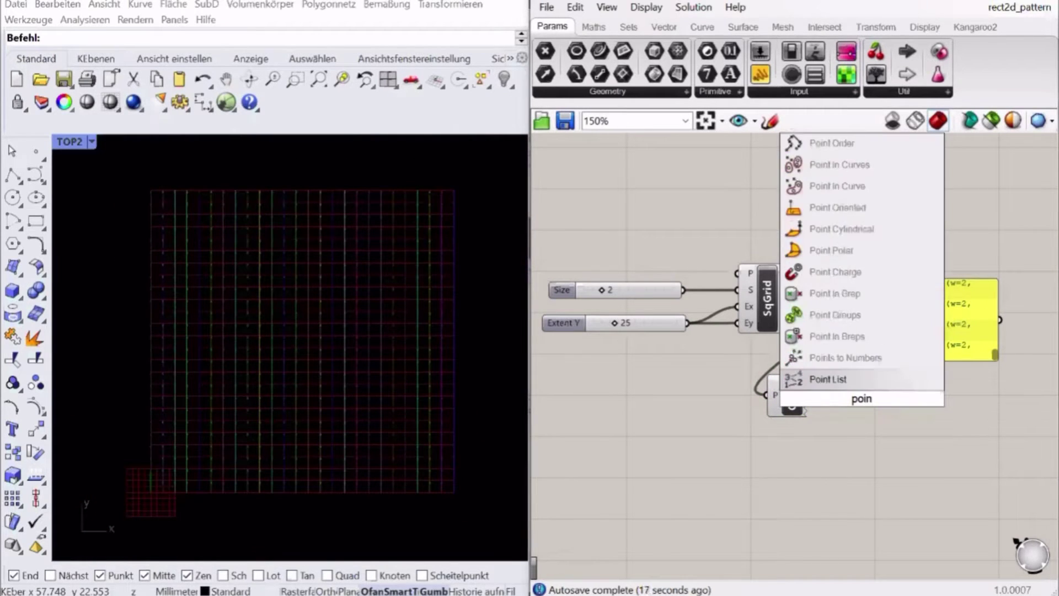
key("Return")
left_click_drag(837, 370, 851, 396)
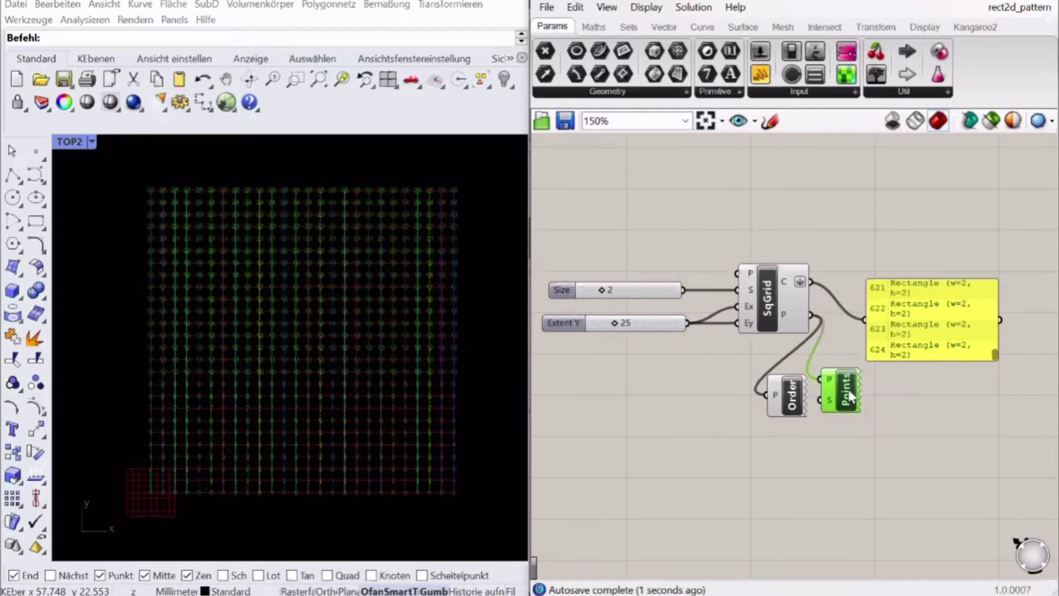
left_click(699, 429)
scroll(140, 313, "up", 5)
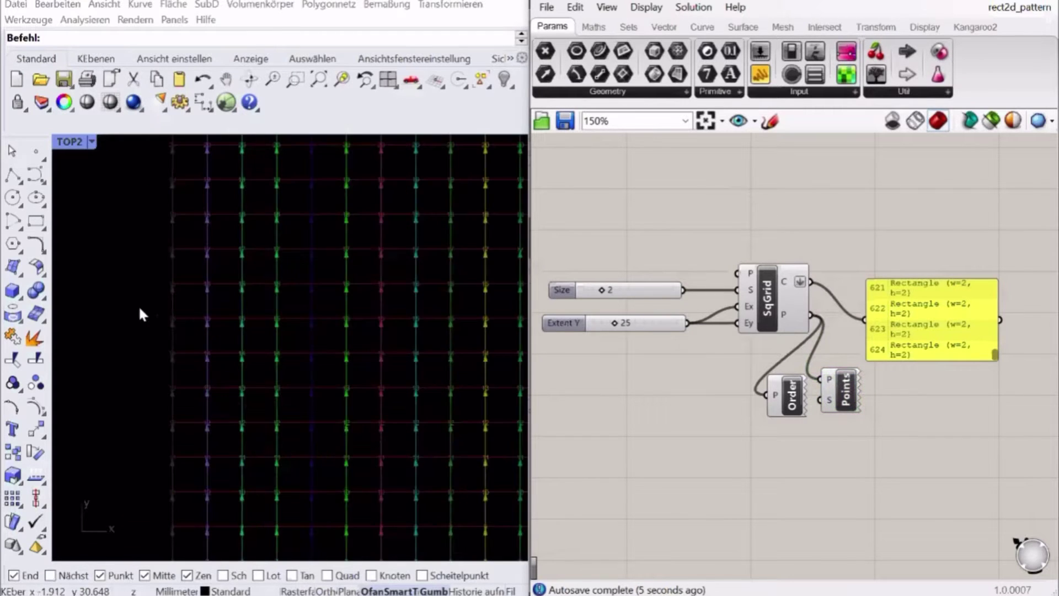
scroll(138, 306, "down", 5)
scroll(389, 220, "up", 1)
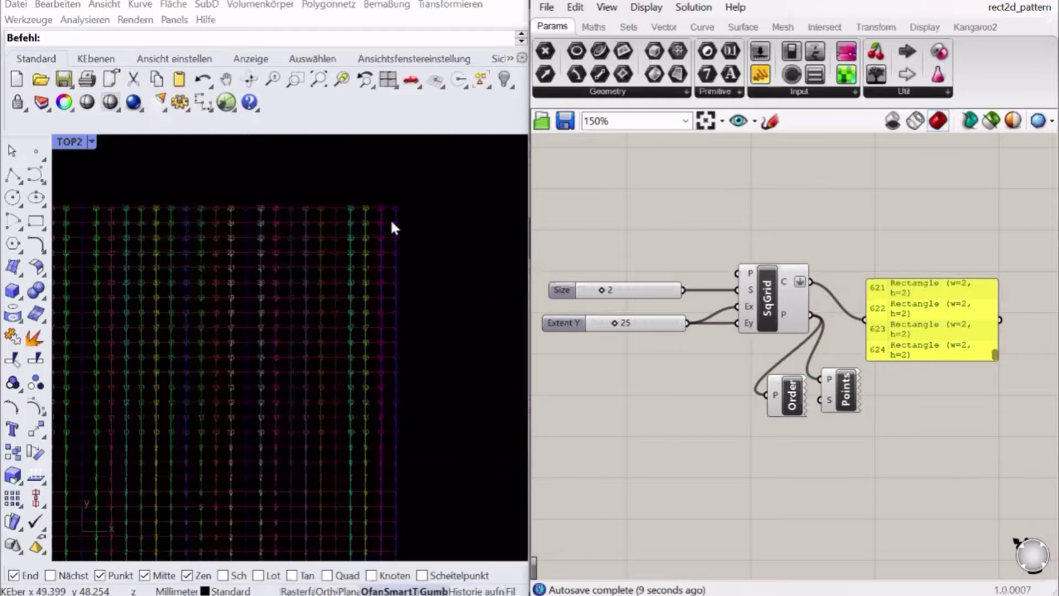
scroll(391, 222, "down", 2)
Arrange the Point Order and Point List components side by side below the square grid.
left_click(846, 396)
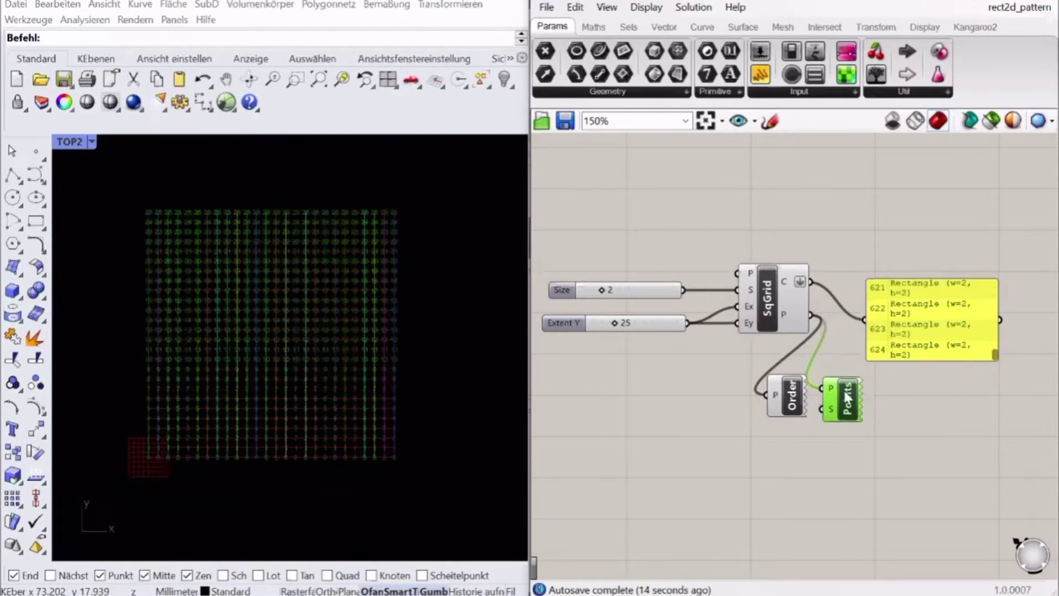
left_click_drag(866, 466, 772, 409)
left_click(693, 374)
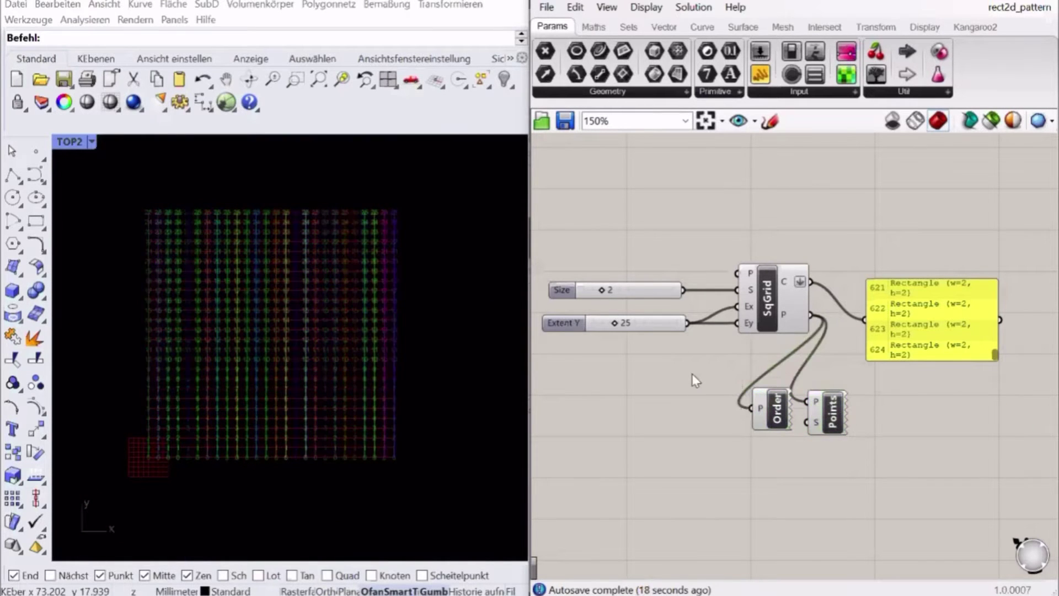
Delete the panel attached to the grid's cell output.
left_click(762, 300)
scroll(765, 301, "down", 2)
scroll(934, 318, "up", 2)
left_click(820, 292)
key("Delete")
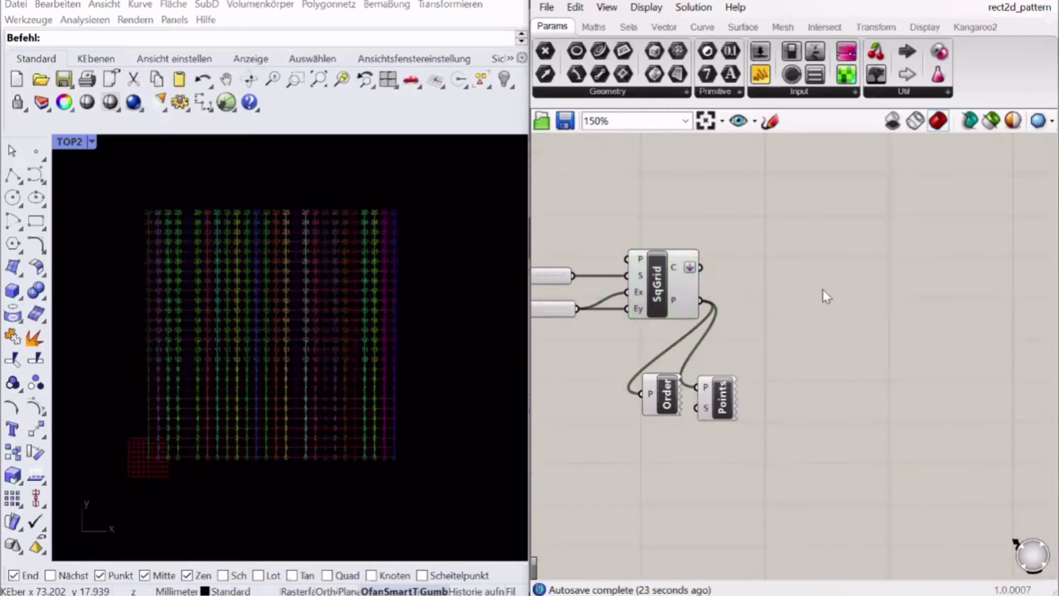
Turn off the preview of the Point Order and Point List components.
scroll(822, 290, "down", 1)
right_click_drag(822, 290, 868, 268)
left_click_drag(827, 333, 700, 395)
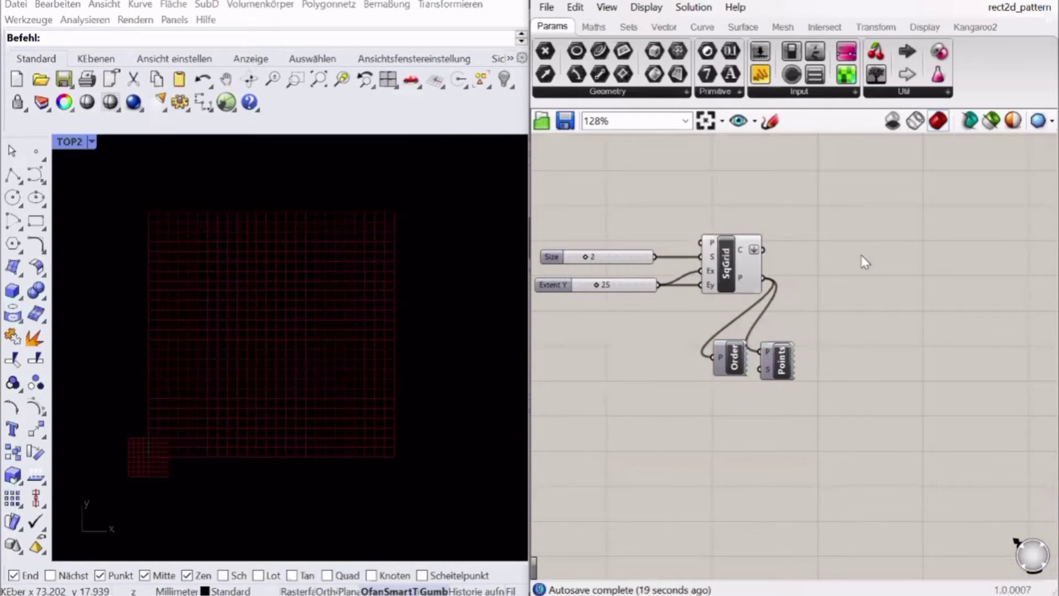
Add a Scale component and wire the grid cells into its geometry input.
double_click(861, 255)
type("scale")
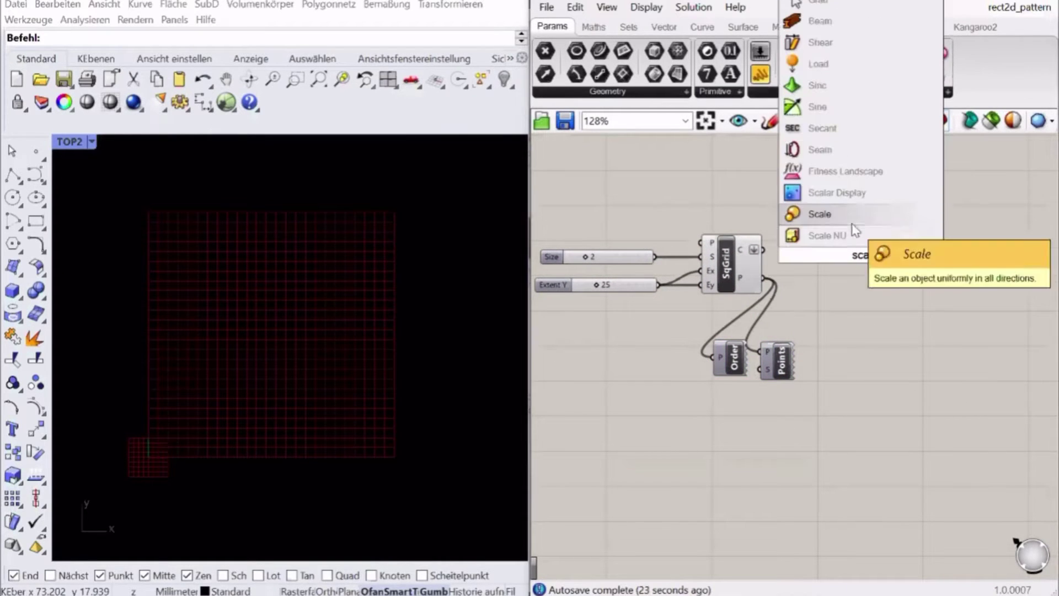
key("Return")
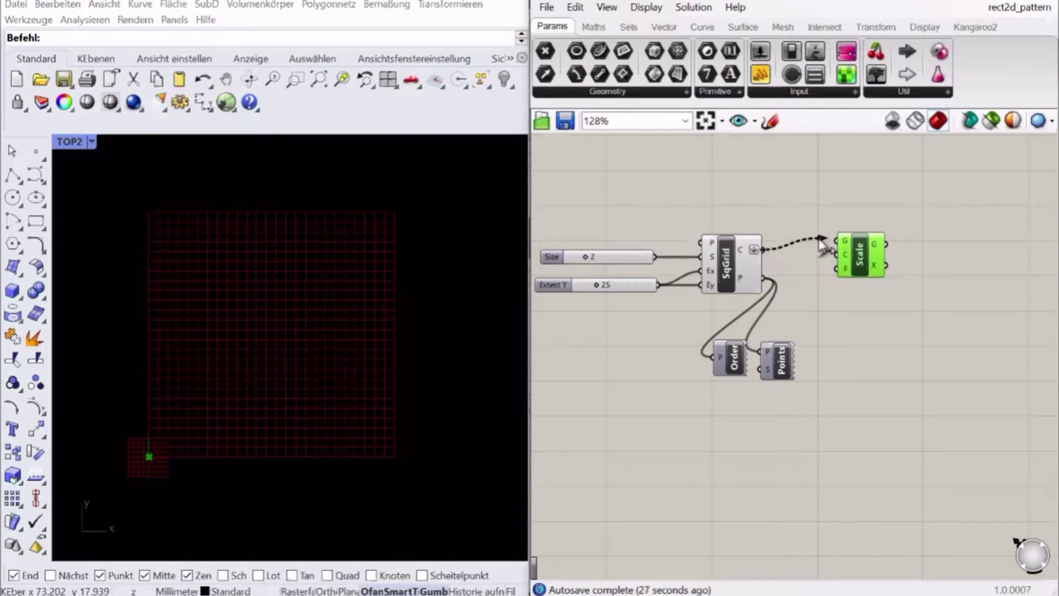
left_click_drag(820, 242, 911, 268)
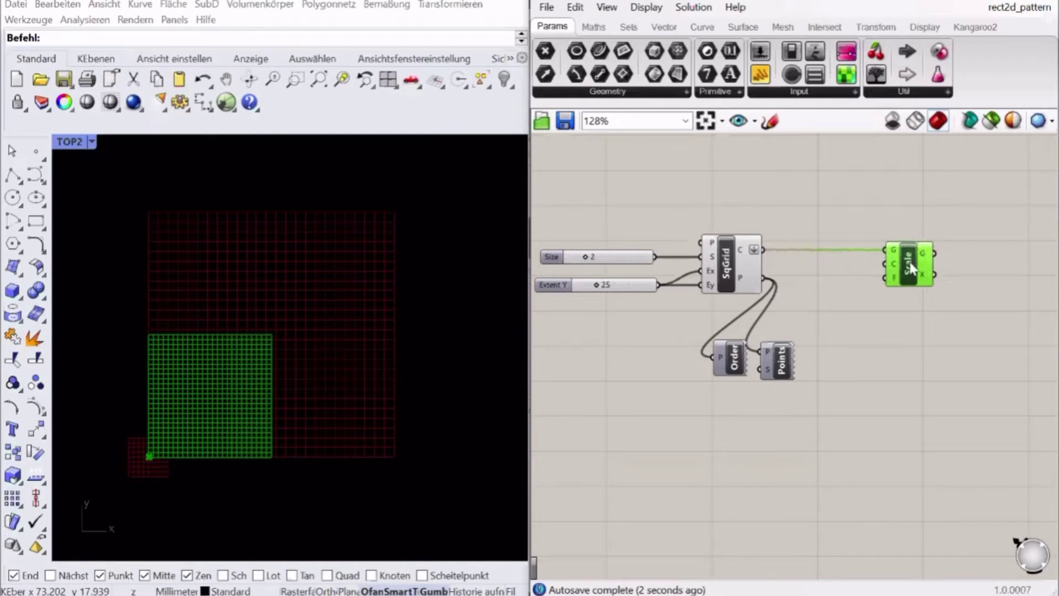
Add an Area component for the grid cells, use its centroids as the Scale center, and place it between the grid and Scale.
double_click(804, 213)
type("area")
key("Return")
left_click_drag(779, 222, 886, 264)
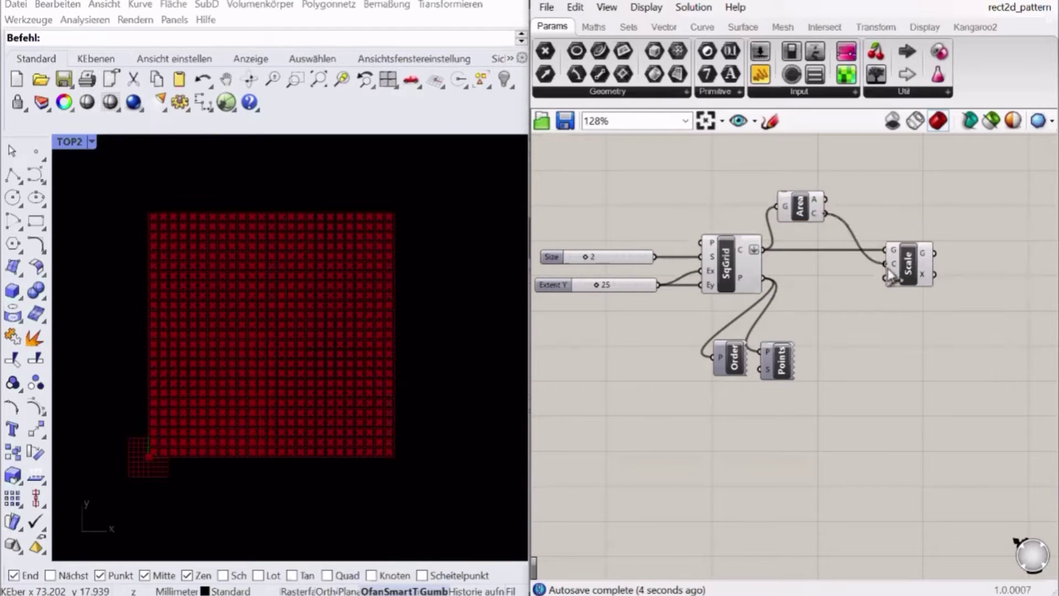
left_click_drag(802, 209, 826, 287)
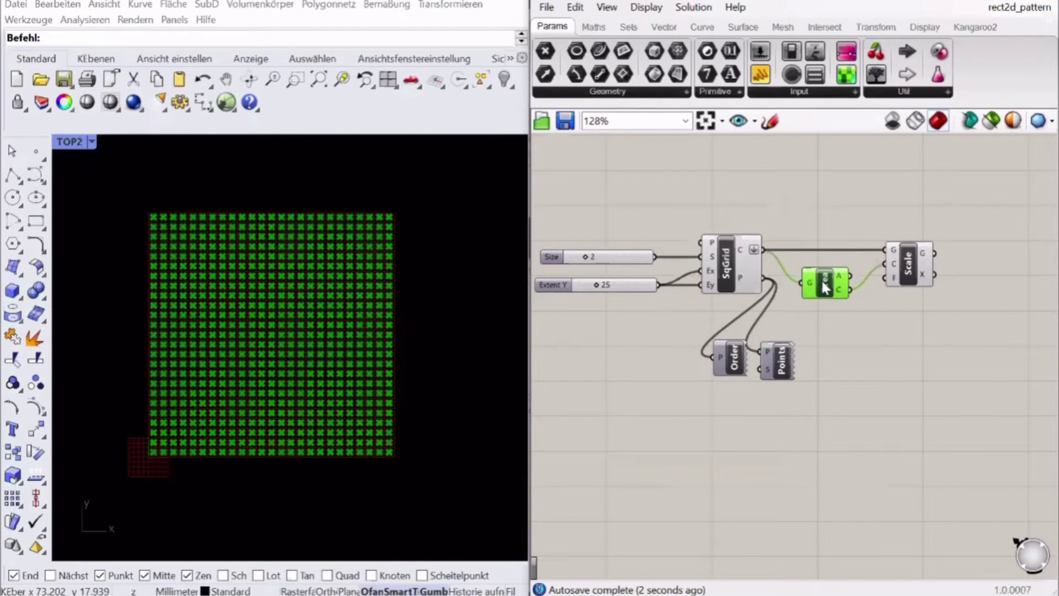
Inspect the scaled cells in the viewport and turn off the Area component's preview.
left_click(915, 259)
scroll(165, 326, "up", 3)
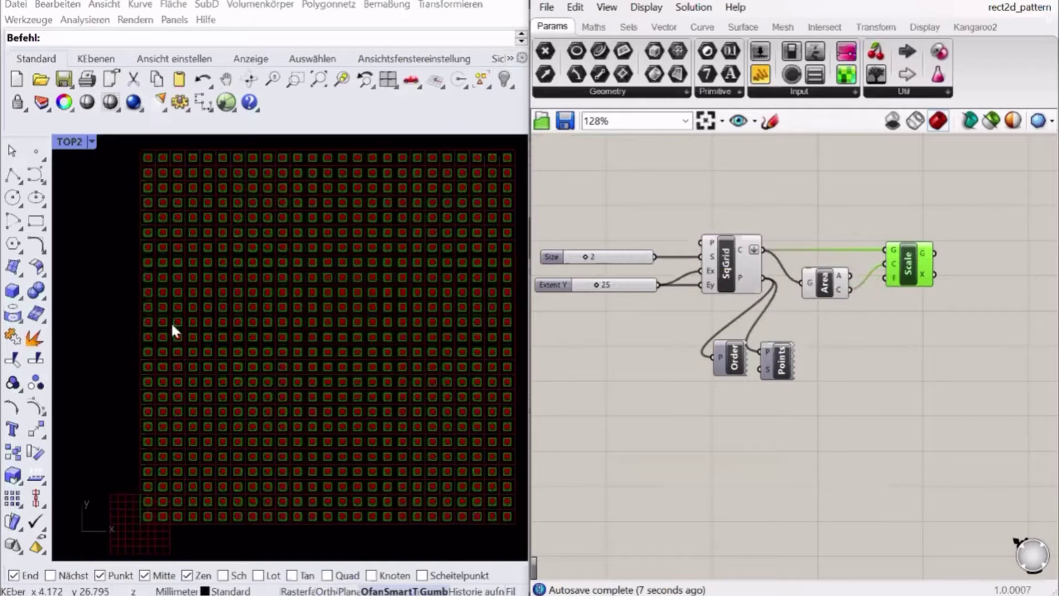
scroll(68, 157, "down", 1)
left_click(935, 395)
left_click(824, 282)
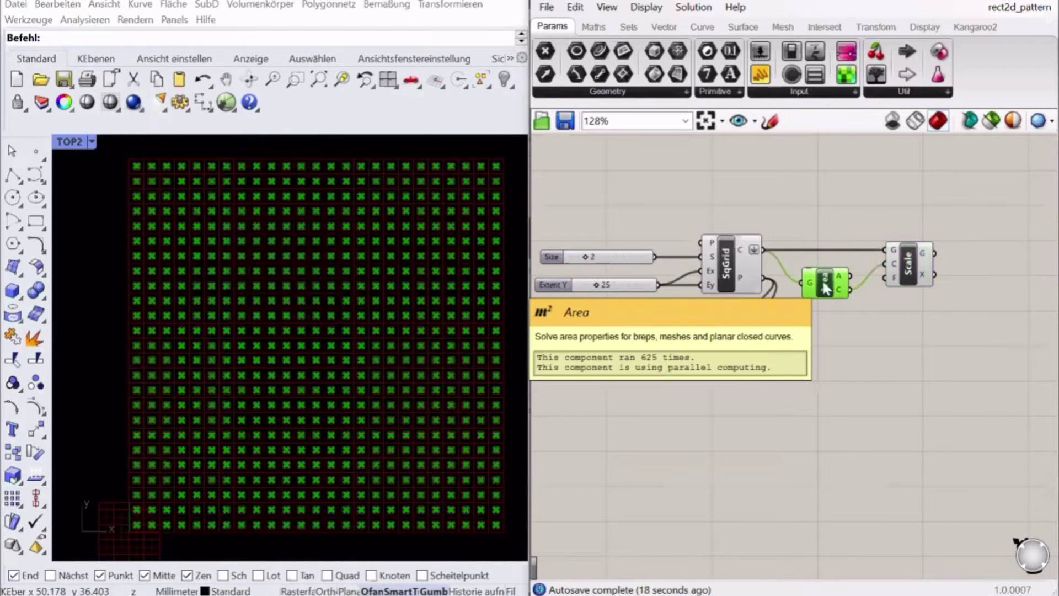
Add a slider with value 0.5, wire it to the Scale factor, and place it just below the Scale component.
left_click_drag(919, 262, 920, 361)
double_click(903, 352)
type("0.5")
key("Return")
left_click(968, 271)
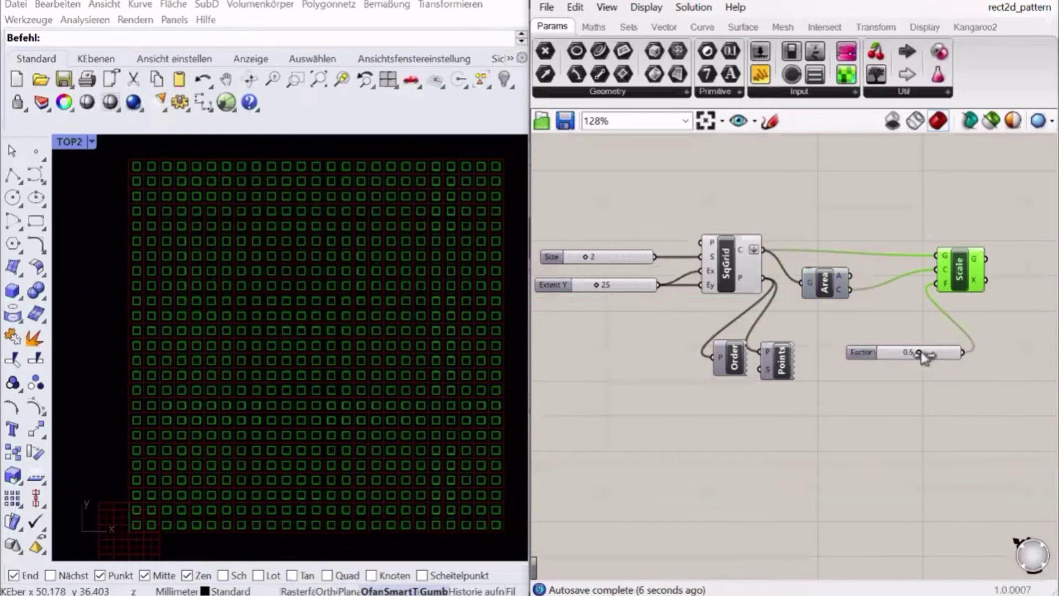
right_click_drag(727, 266, 728, 216)
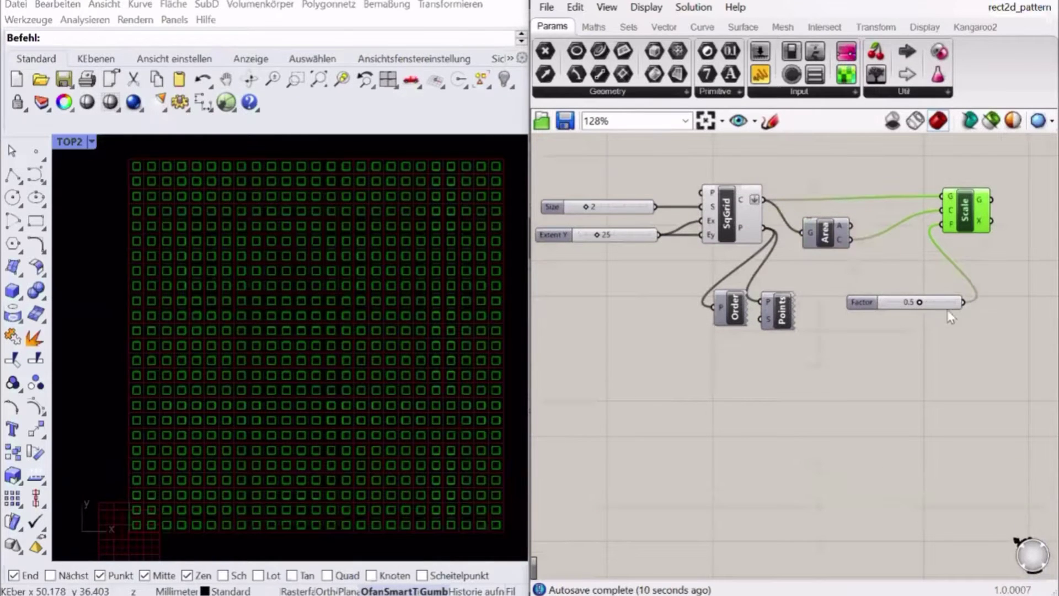
left_click_drag(949, 303, 976, 266)
Add a Rotate component and wire the grid cells to its geometry and the area centroids to its plane input.
double_click(929, 326)
type("rotat")
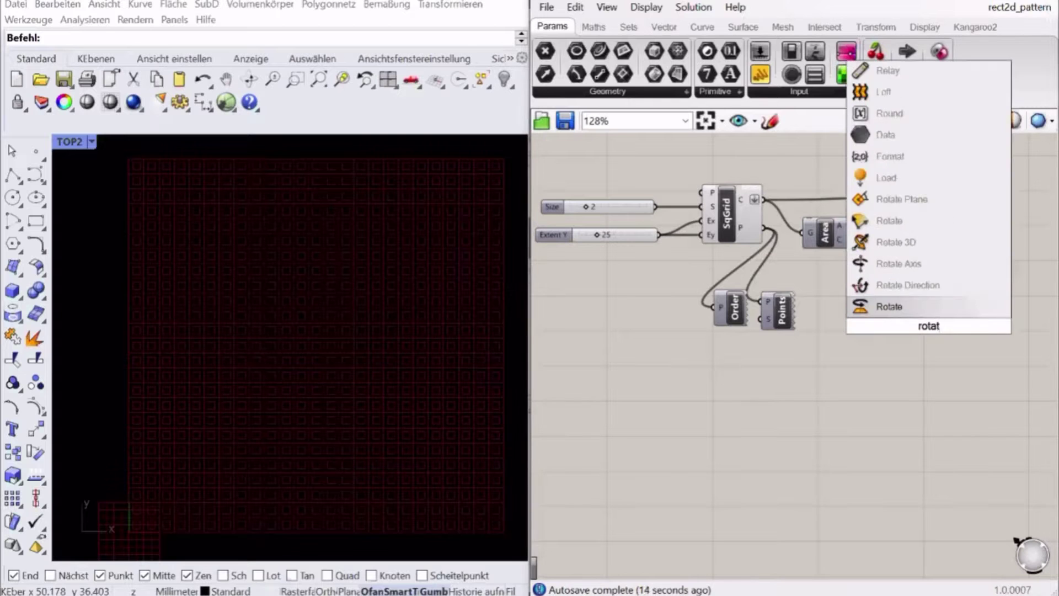
left_click(915, 309)
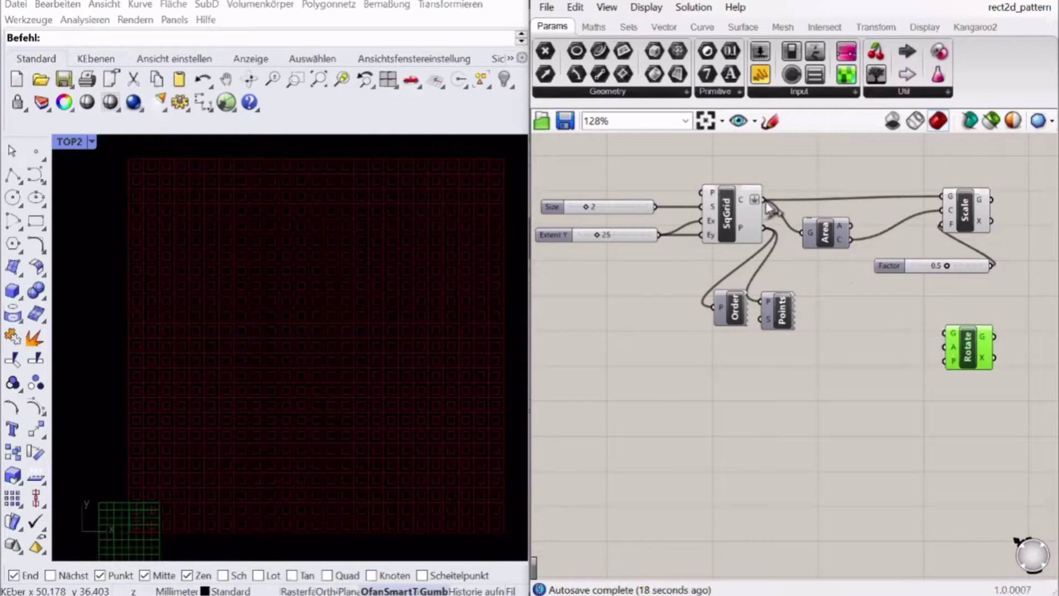
left_click_drag(770, 208, 941, 332)
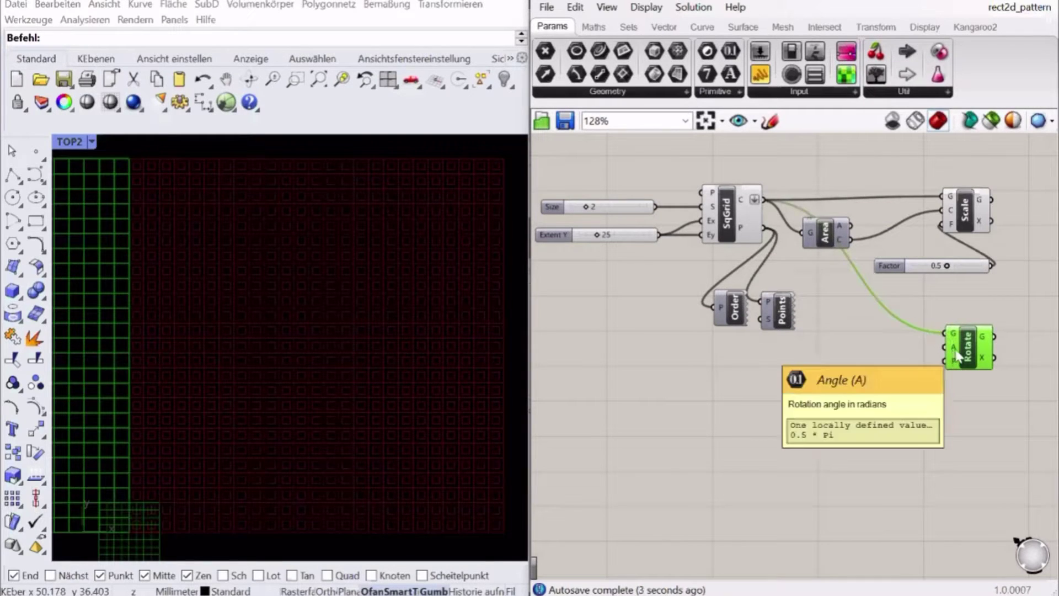
left_click_drag(850, 240, 936, 376)
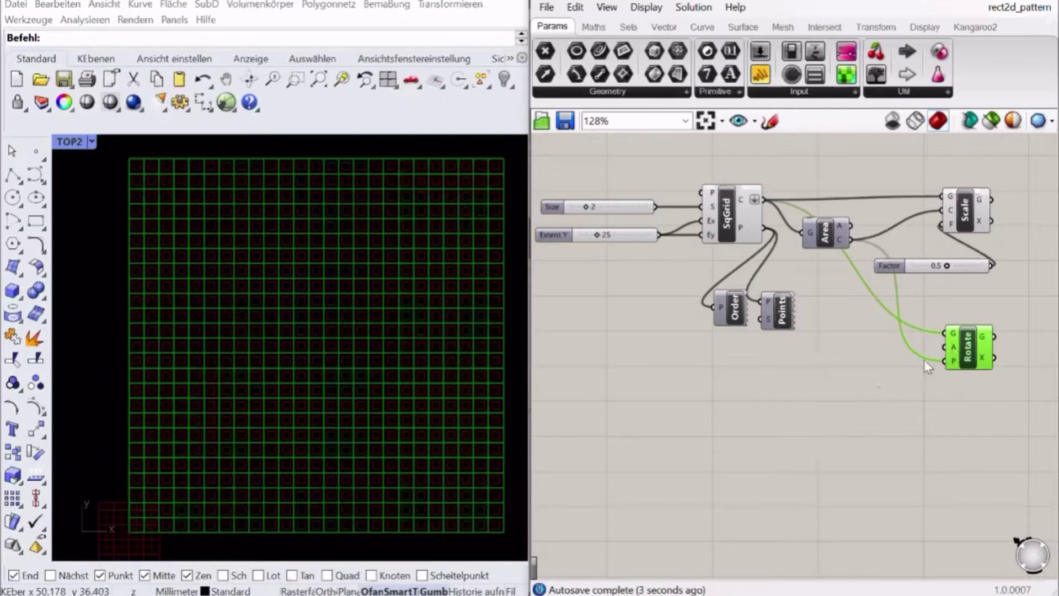
Add a Radians component and wire its output to the Rotate angle.
double_click(927, 366)
type("rad")
key("Return")
left_click_drag(944, 347, 808, 389)
Add a slider with value 360 and wire it to the Radians component's degrees input.
double_click(871, 415)
type("360")
key("Return")
right_click(808, 383)
left_click(766, 389)
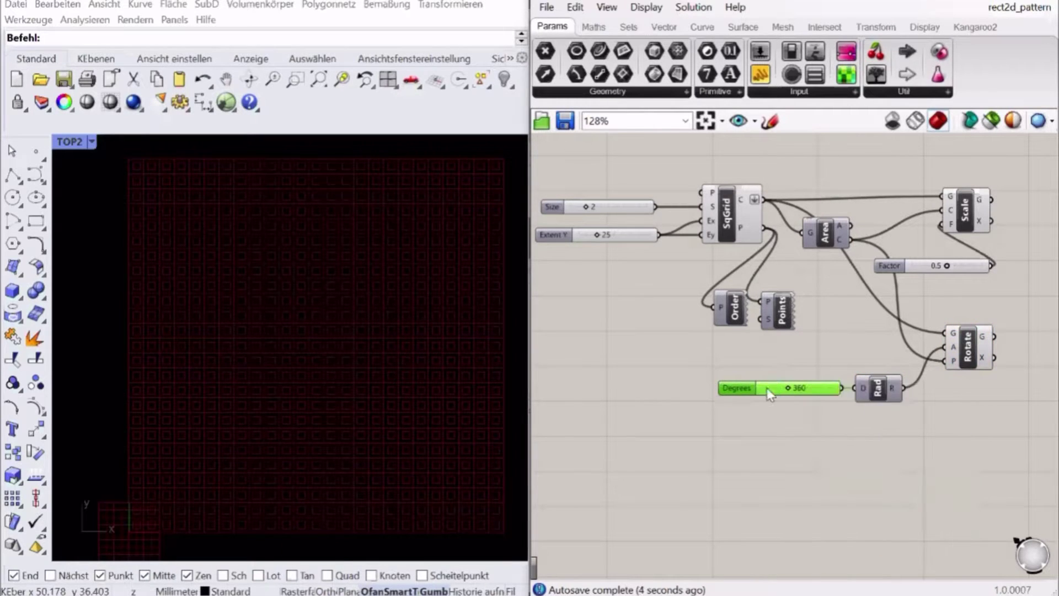
Set the Degrees slider's maximum to 360.
double_click(730, 387)
double_click(777, 434)
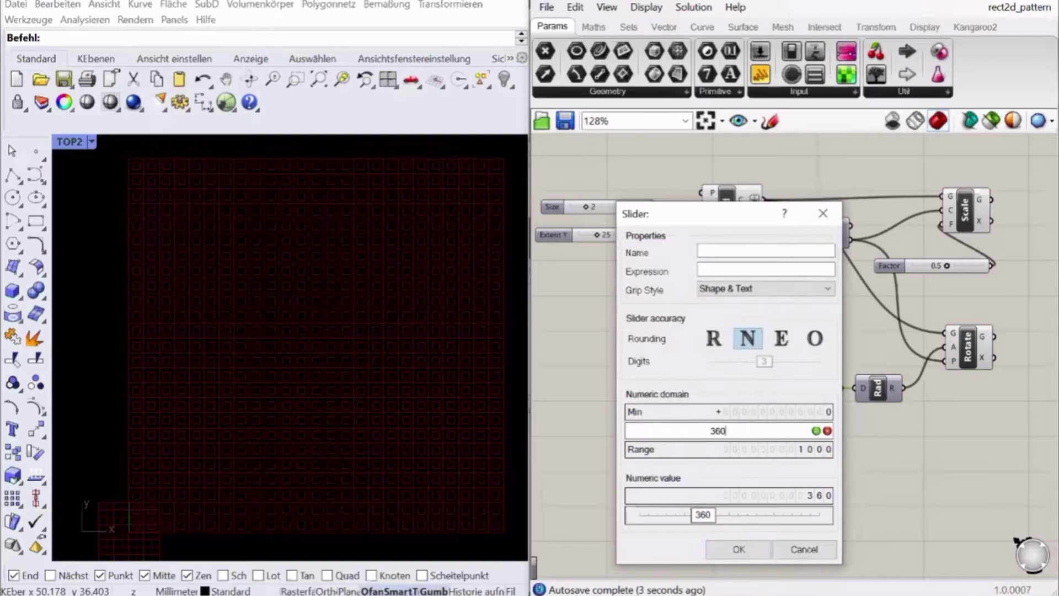
key("Return")
left_click(759, 551)
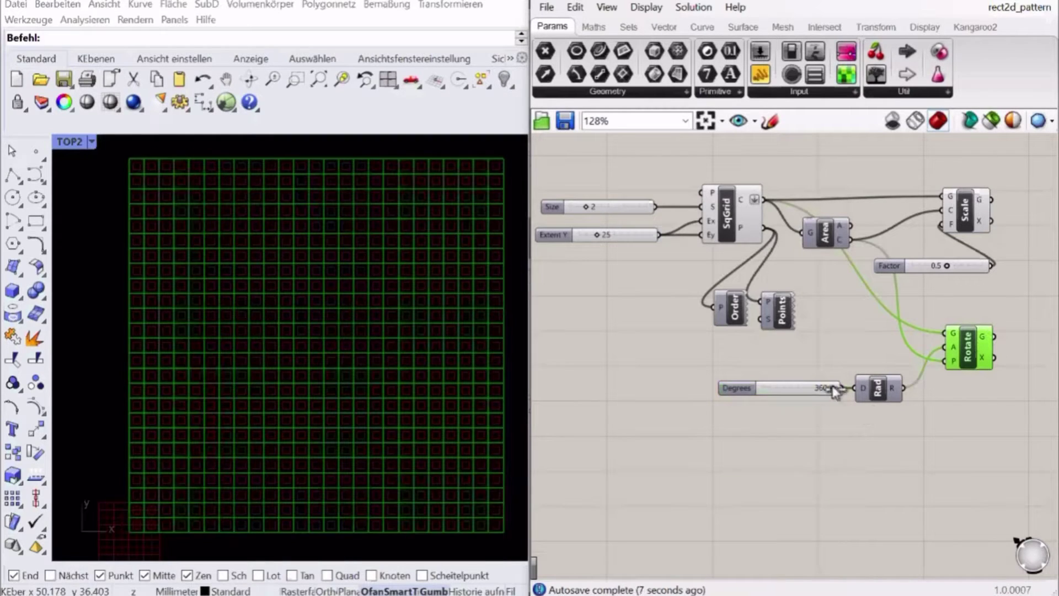
Set the Degrees slider to 45 and inspect the rotated grid cells up close.
left_click_drag(836, 390, 769, 397)
double_click(773, 393)
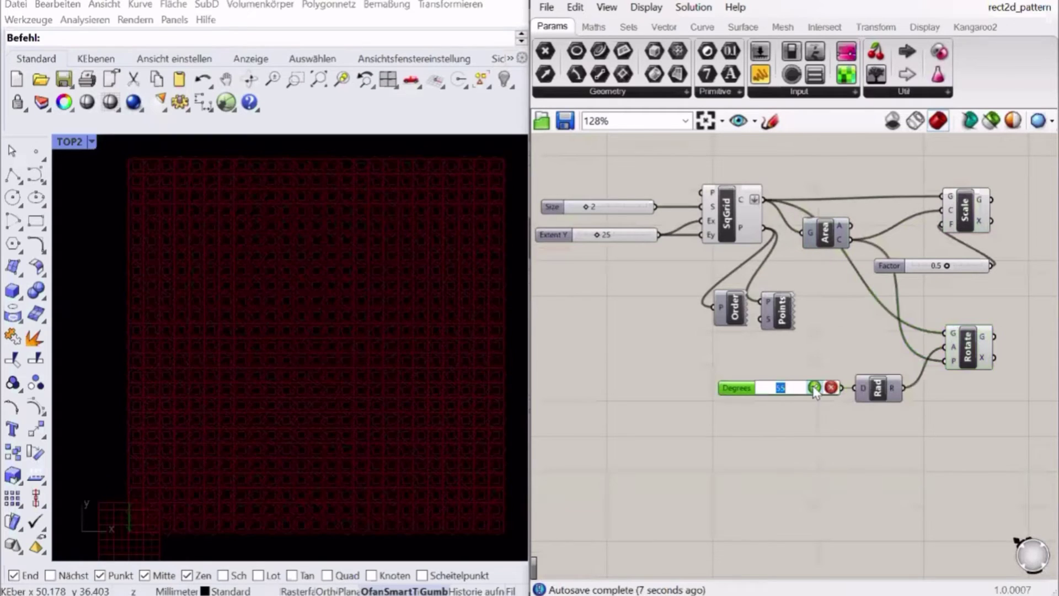
key("Return")
left_click(981, 356)
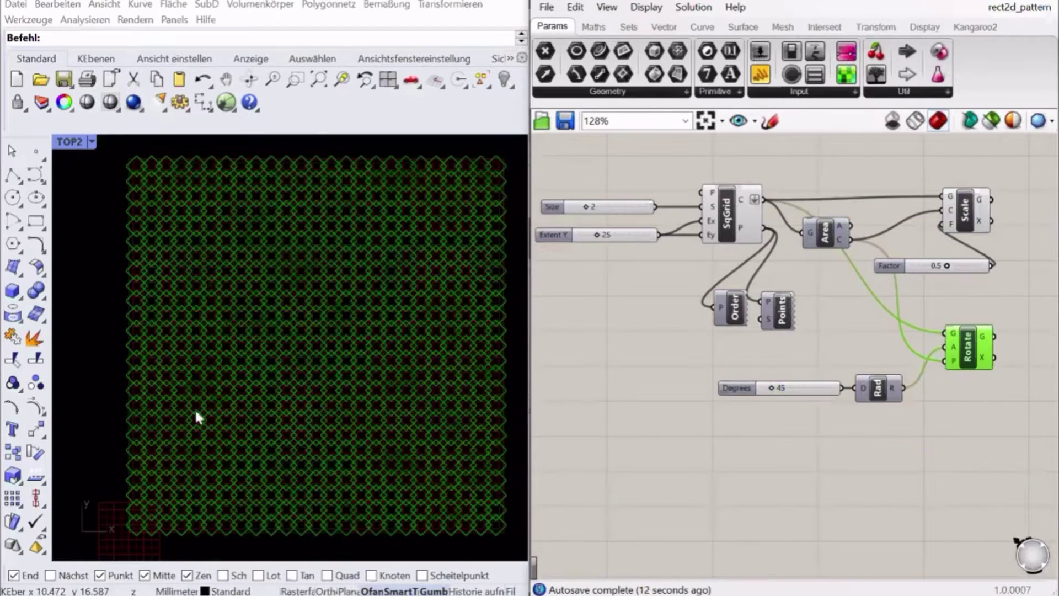
scroll(135, 444, "up", 10)
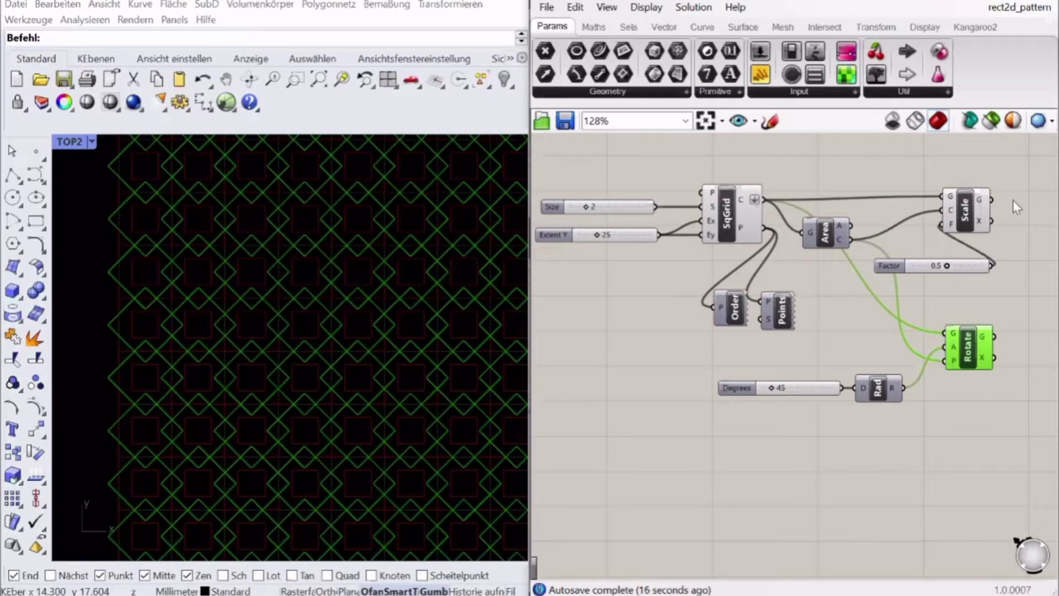
Replace the grid cells at the Rotate geometry input with the Scale component's geometry and compare the scaled and rotated squares.
left_click_drag(994, 205, 947, 342)
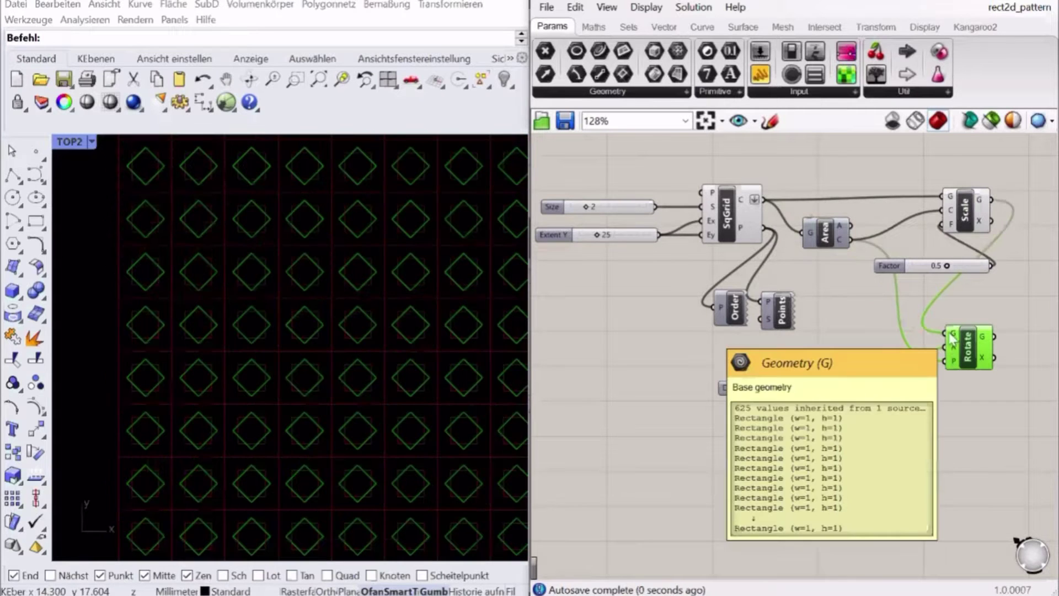
left_click_drag(765, 201, 944, 336)
left_click_drag(991, 200, 945, 334)
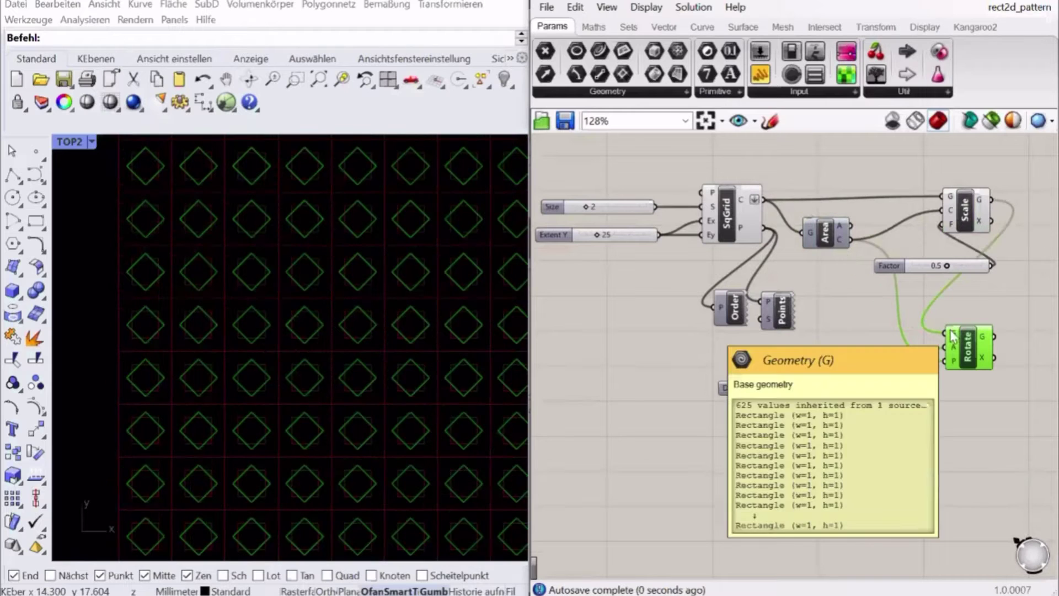
left_click(969, 212)
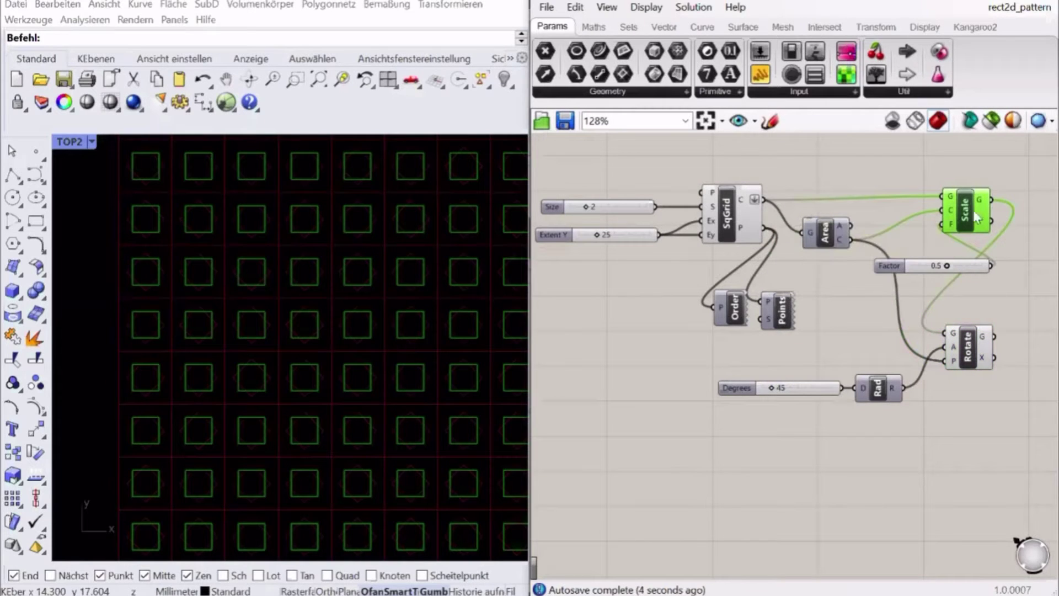
left_click(967, 346)
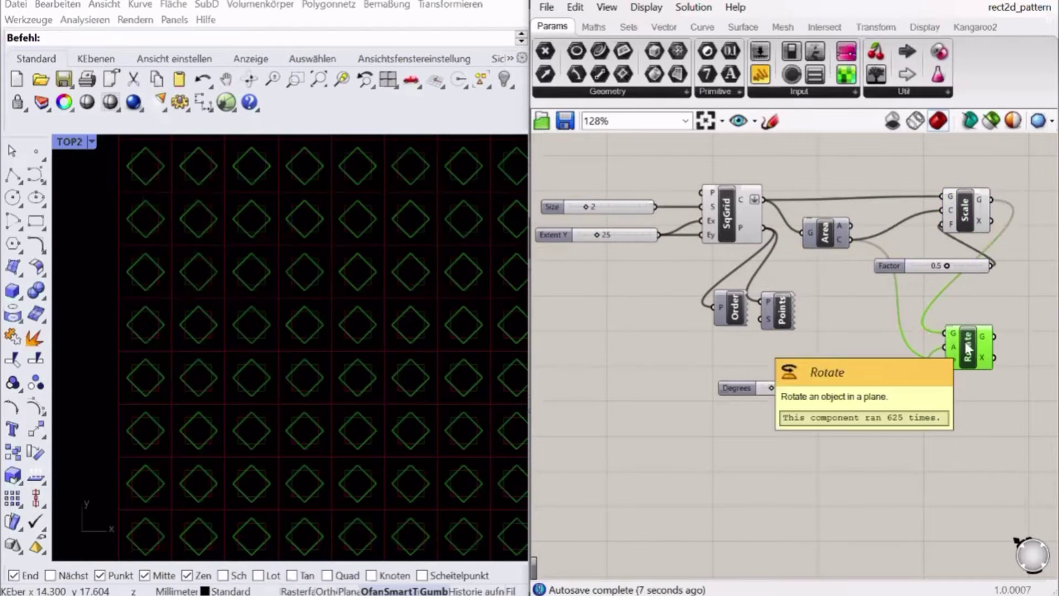
left_click(858, 329)
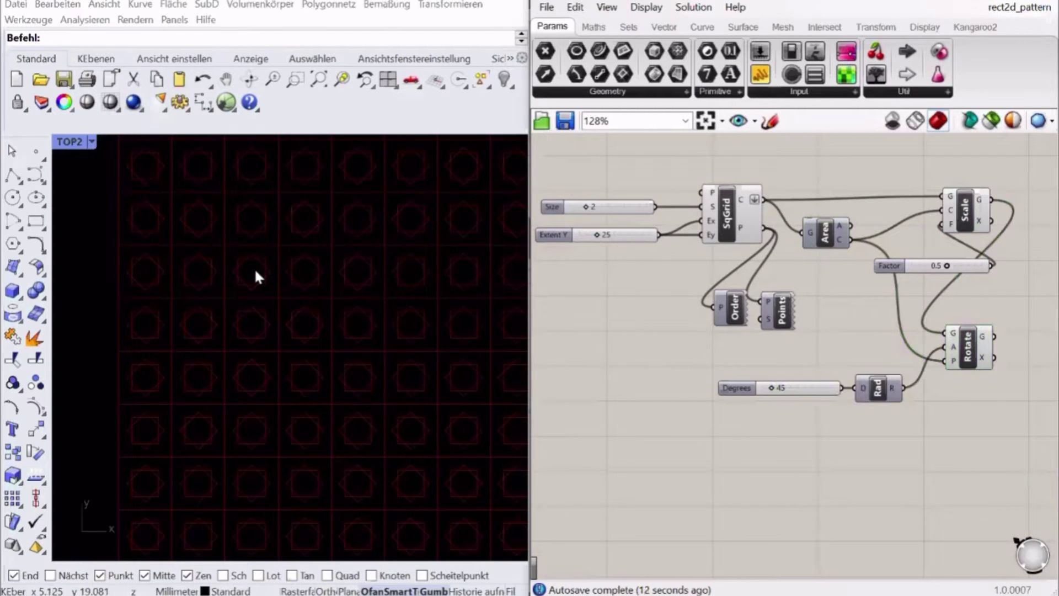
Show the whole pattern in the top viewport and turn off the Rotate component's preview.
left_click(73, 143)
mouse_move(198, 366)
left_click(343, 369)
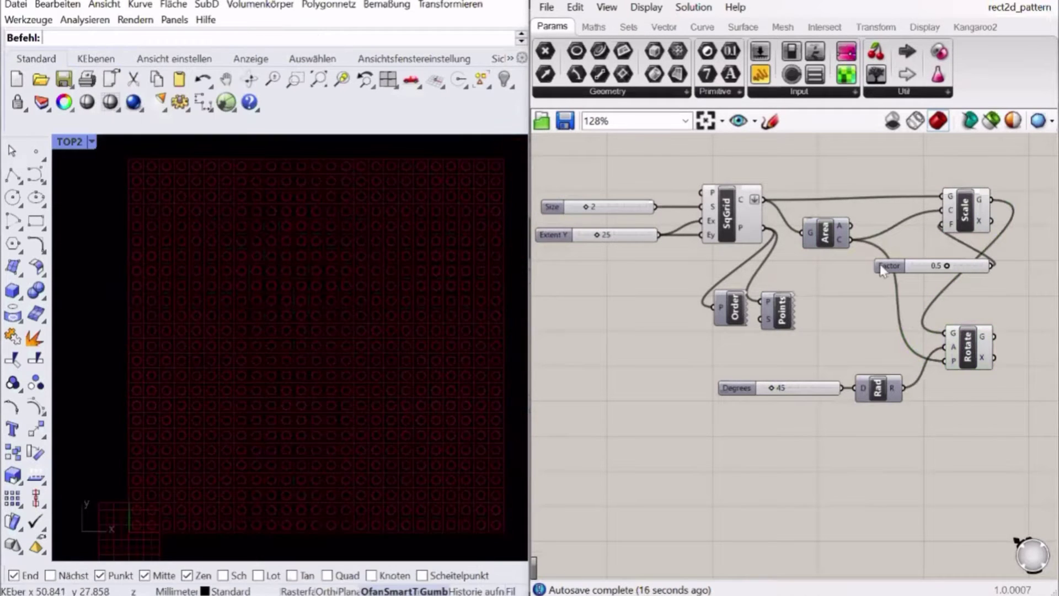
left_click(969, 214)
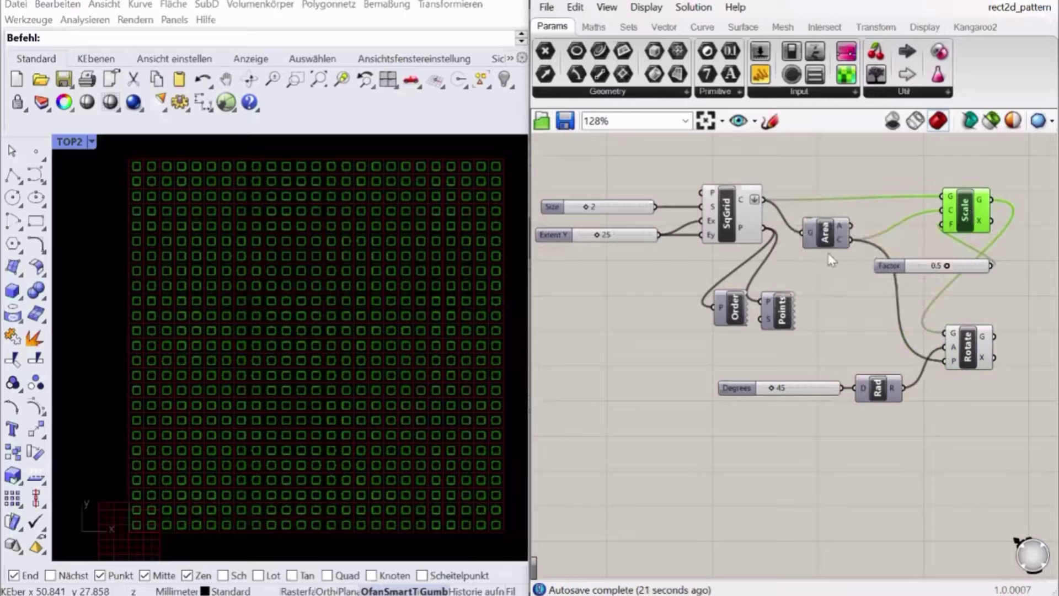
left_click(968, 345)
key("ctrl+q")
Move the Scale, Rotate and Radians components with their Factor and Degrees sliders farther away from the Area component.
scroll(974, 337, "down", 3)
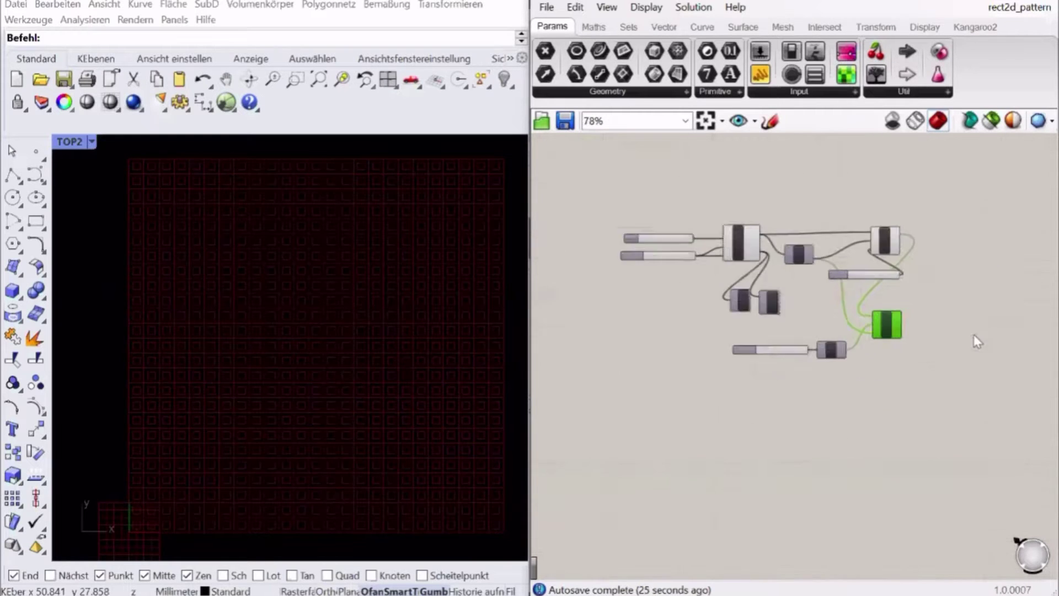
scroll(968, 325, "up", 1)
left_click_drag(951, 305, 740, 376)
left_click_drag(871, 322, 880, 321)
left_click(781, 323)
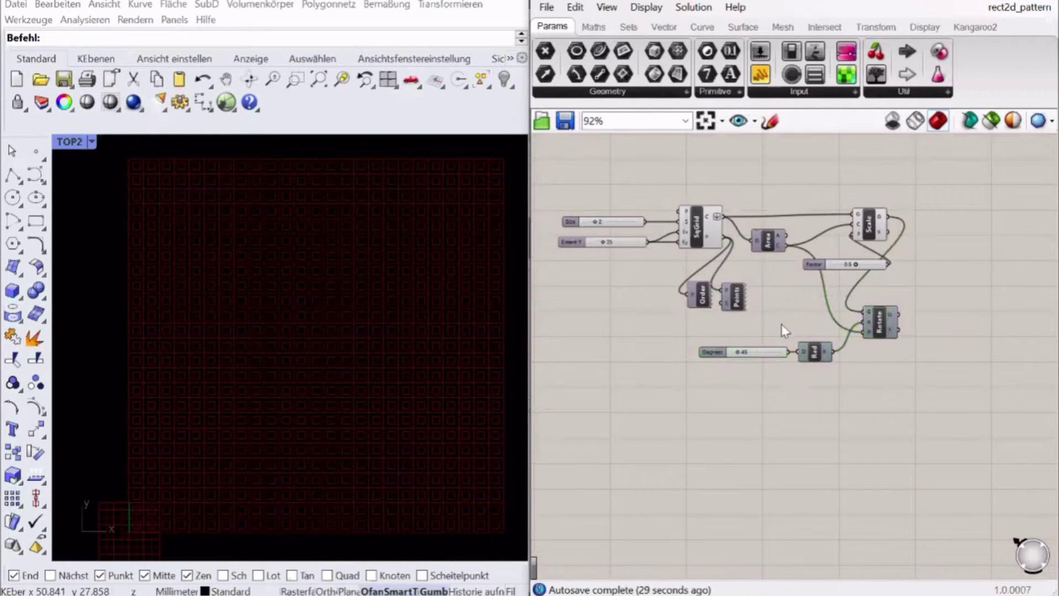
right_click_drag(794, 283, 790, 335)
left_click_drag(971, 243, 778, 455)
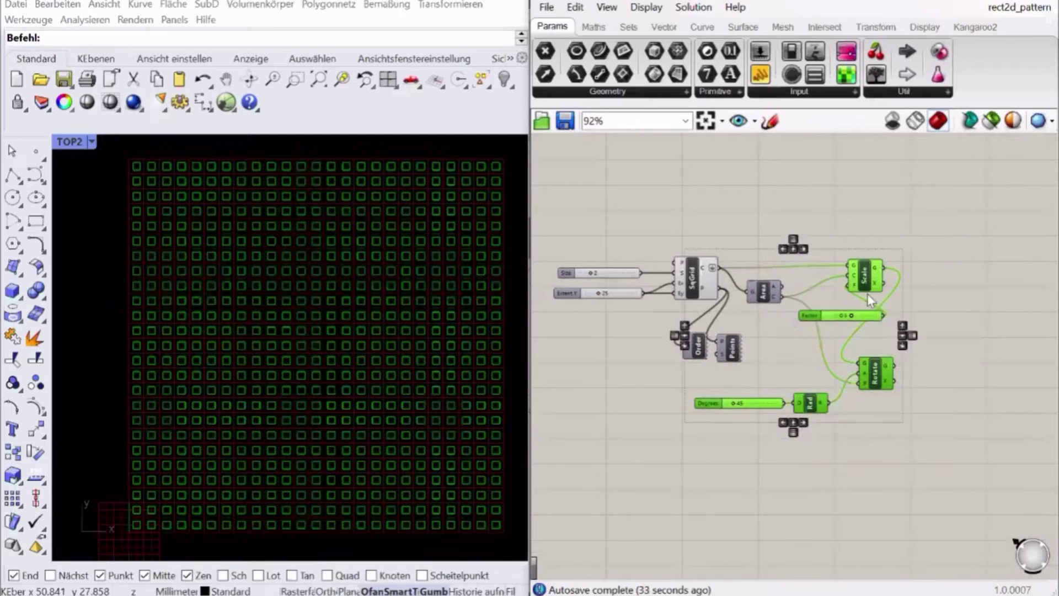
left_click_drag(867, 293, 977, 282)
left_click(818, 217)
Add a Line component and a Point parameter above the square grid component.
double_click(745, 187)
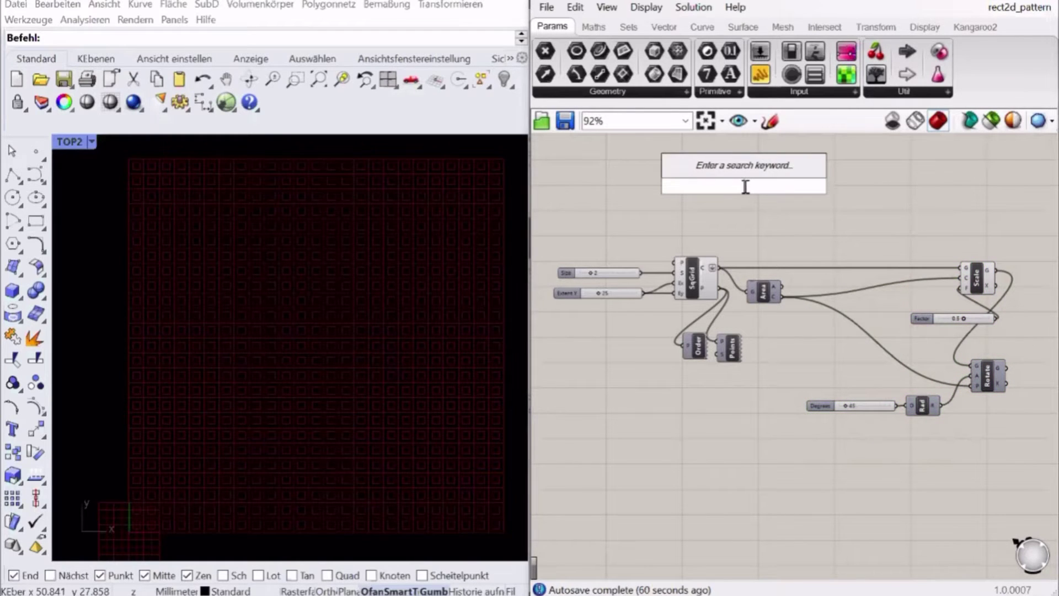
type("line")
key("Return")
double_click(666, 162)
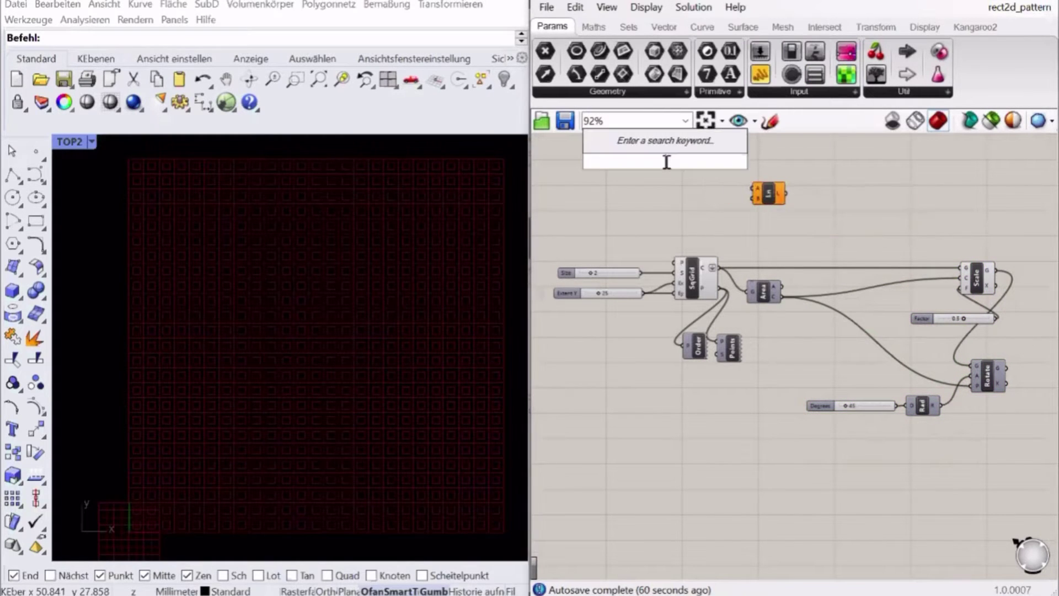
type("point")
key("Return")
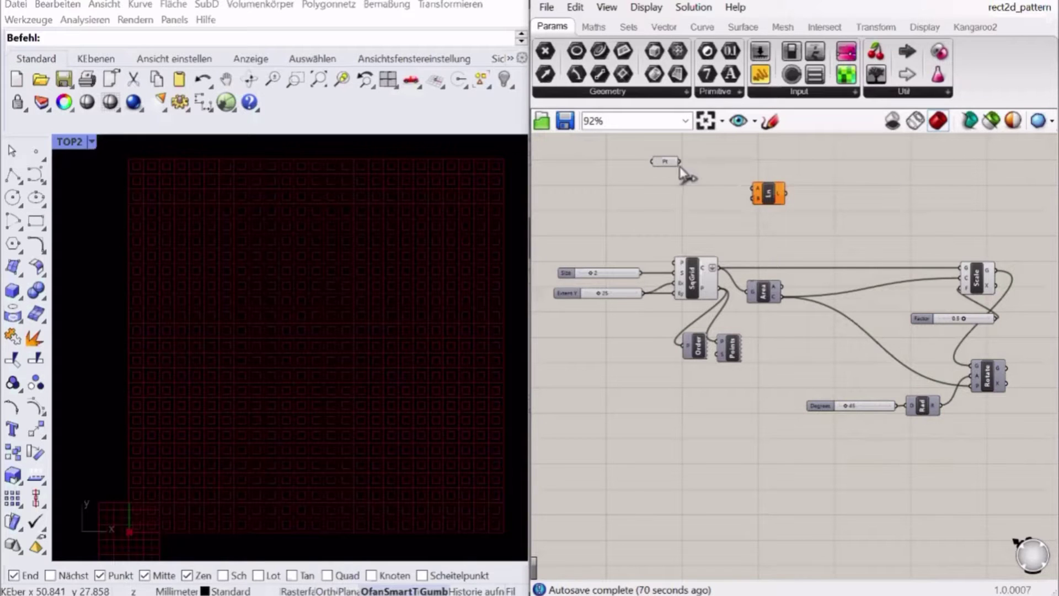
Wire the Point parameter to the Line's start and the area centroids to its end, and tidy both components' positions.
left_click_drag(680, 165, 782, 296)
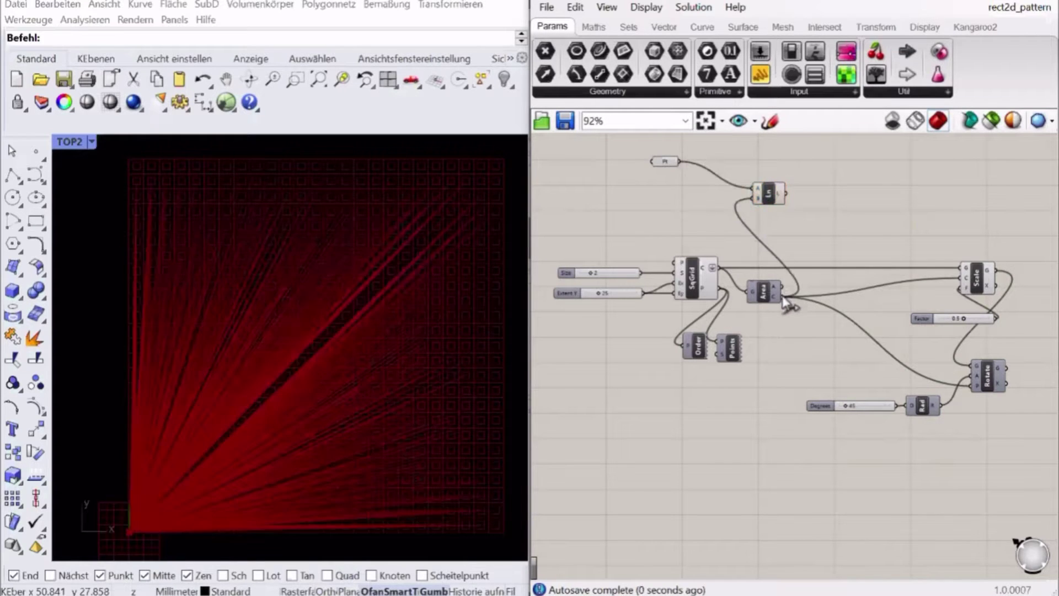
left_click(771, 194)
left_click_drag(666, 161, 707, 182)
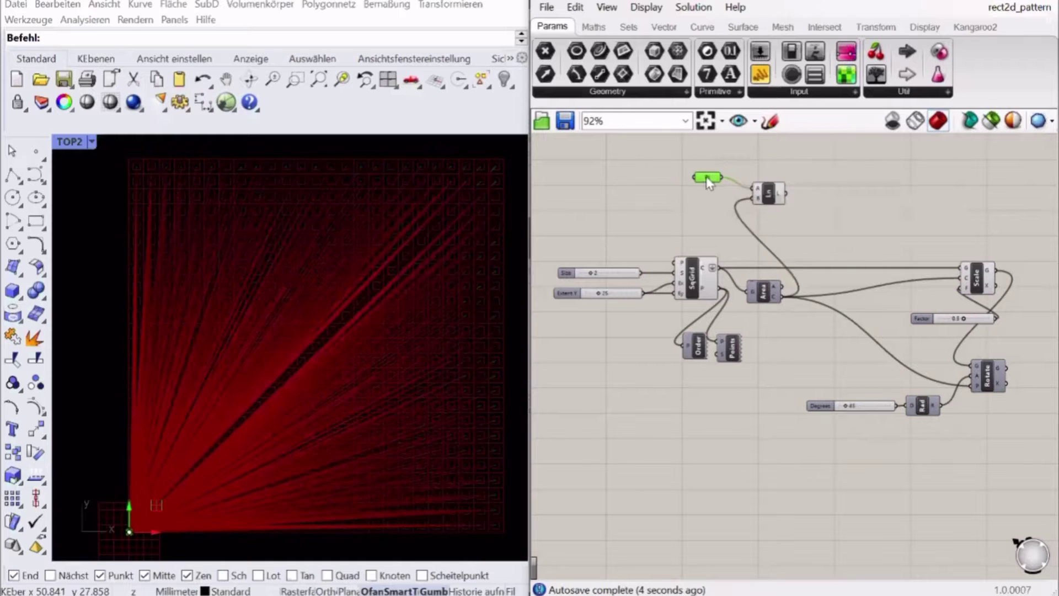
left_click(775, 198)
left_click_drag(775, 198, 776, 208)
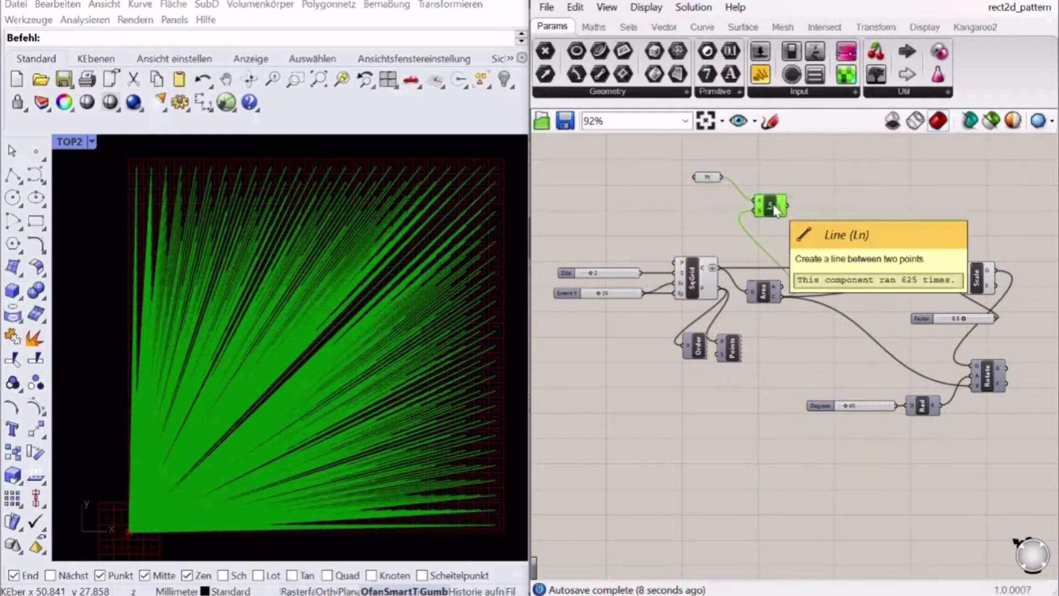
Add a curve Length component and wire the Line output into it.
double_click(846, 183)
type("len")
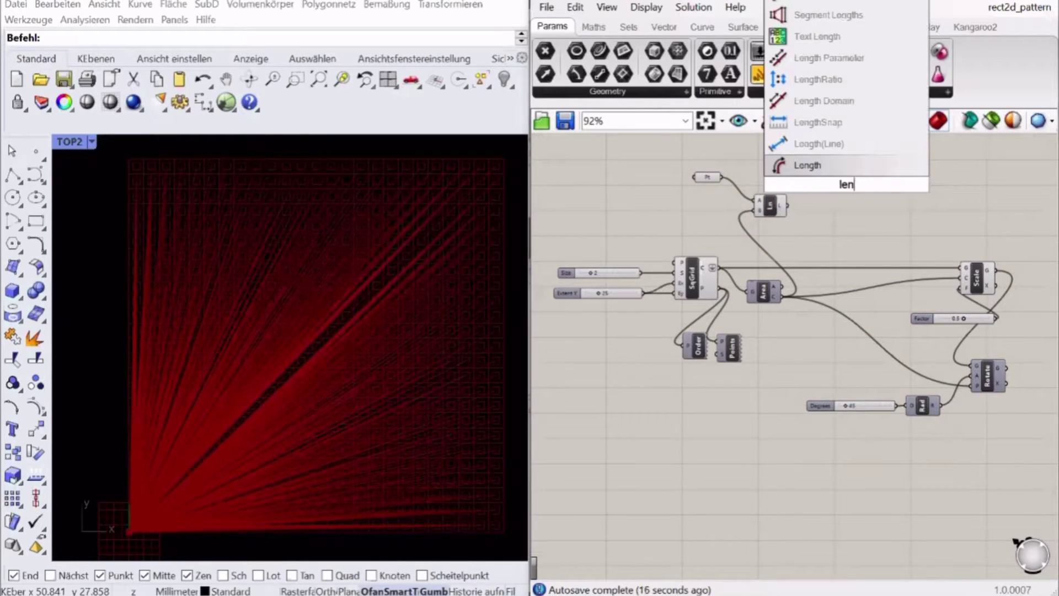
key("Return")
left_click_drag(787, 208, 849, 211)
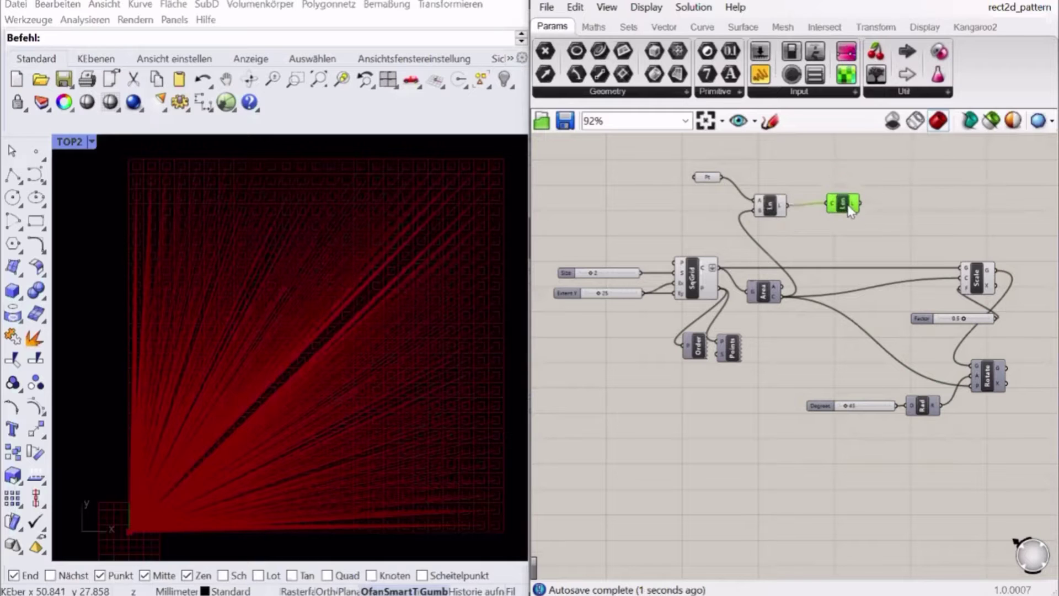
Attach a panel to the Length output to read the line lengths, and align the Length component with the Line.
left_click_drag(895, 167, 905, 202)
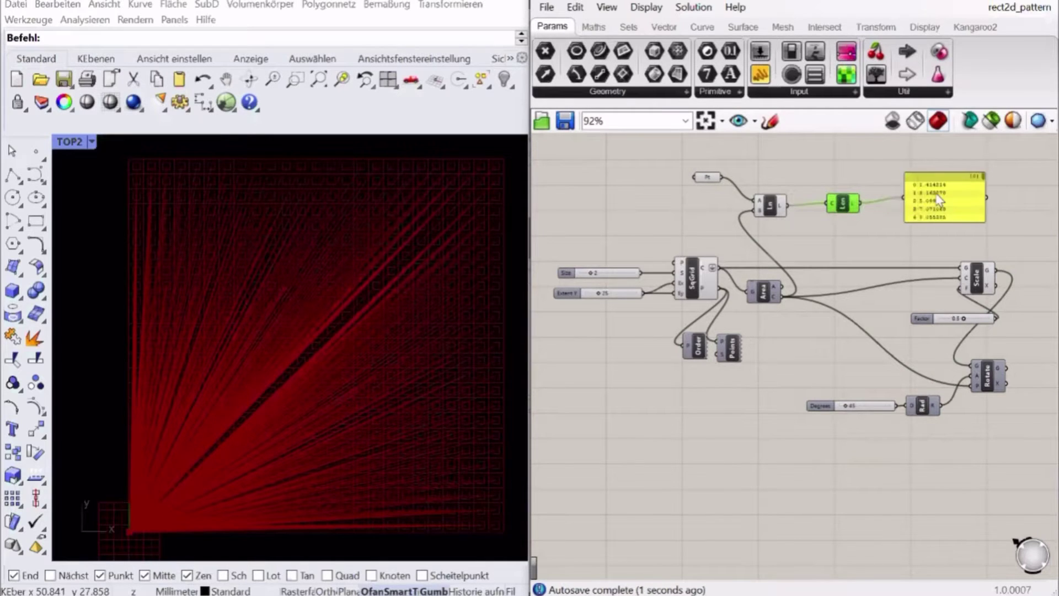
scroll(943, 193, "up", 1)
scroll(995, 190, "up", 1)
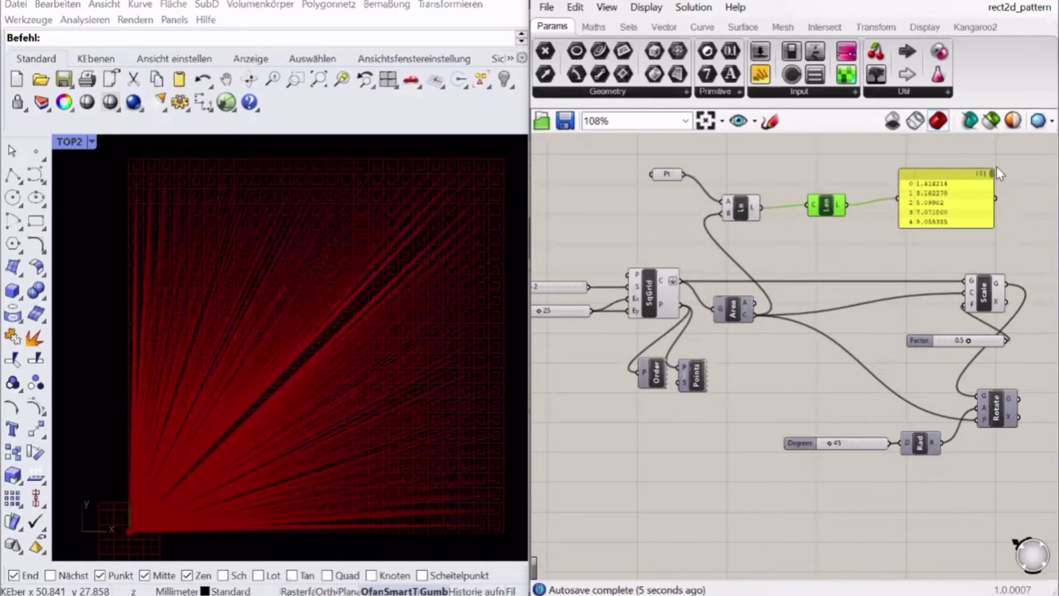
left_click_drag(826, 207, 818, 211)
left_click(742, 208)
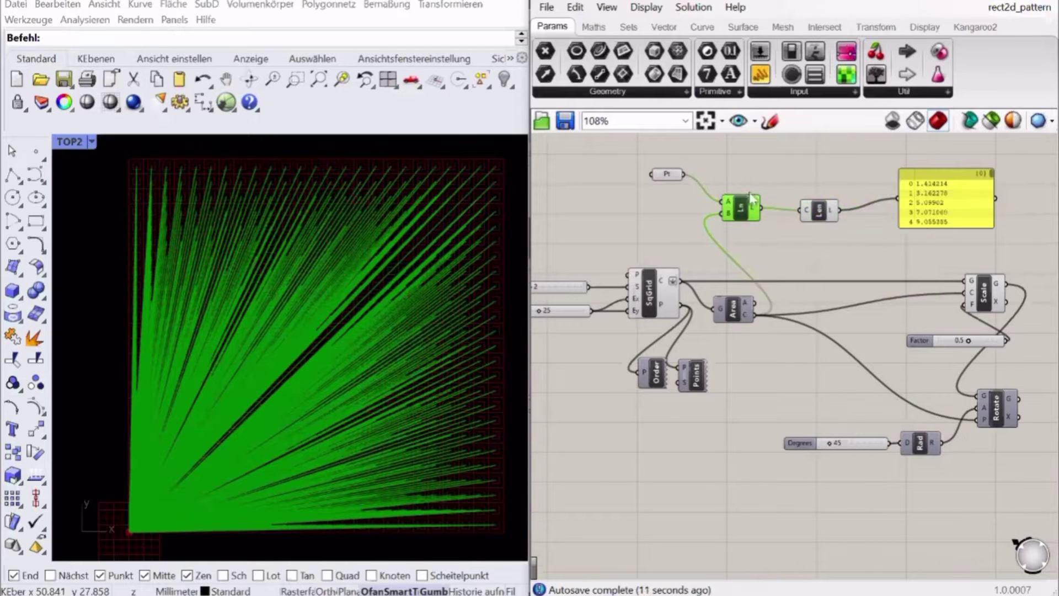
Move the Point parameter up and add a Construct Point component below it.
left_click_drag(676, 179, 669, 165)
double_click(634, 205)
type("xyz")
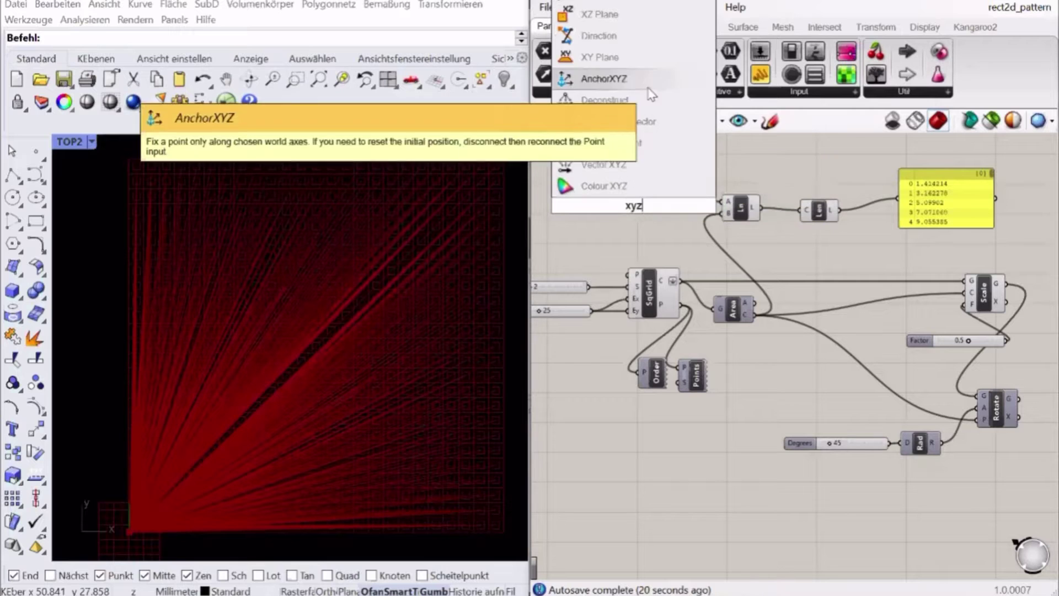
left_click(637, 144)
left_click_drag(640, 204, 659, 208)
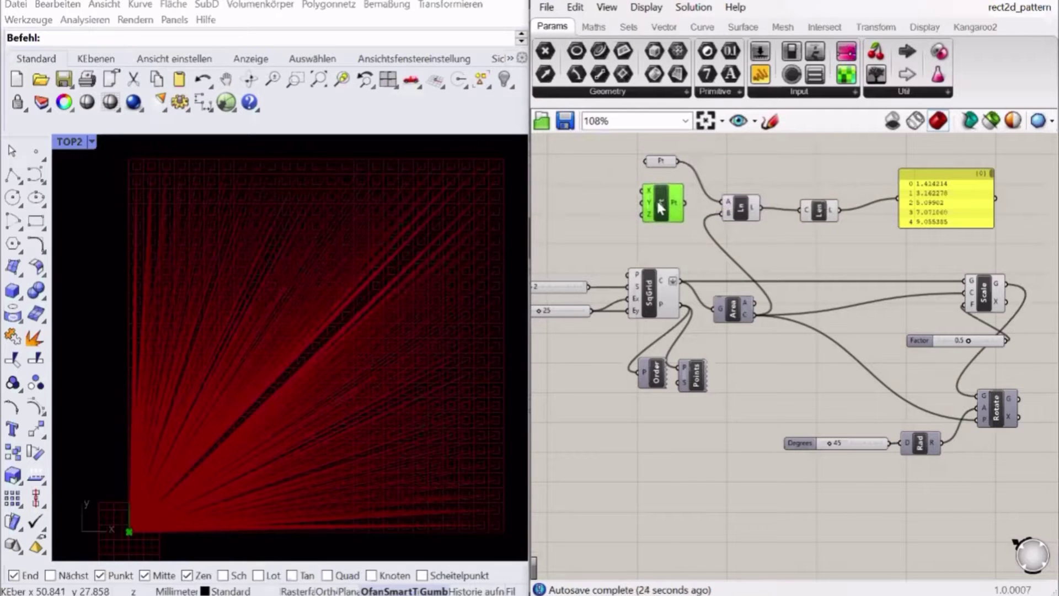
Add a number slider with value 50 beside Construct Point and set its maximum to 50.
double_click(603, 177)
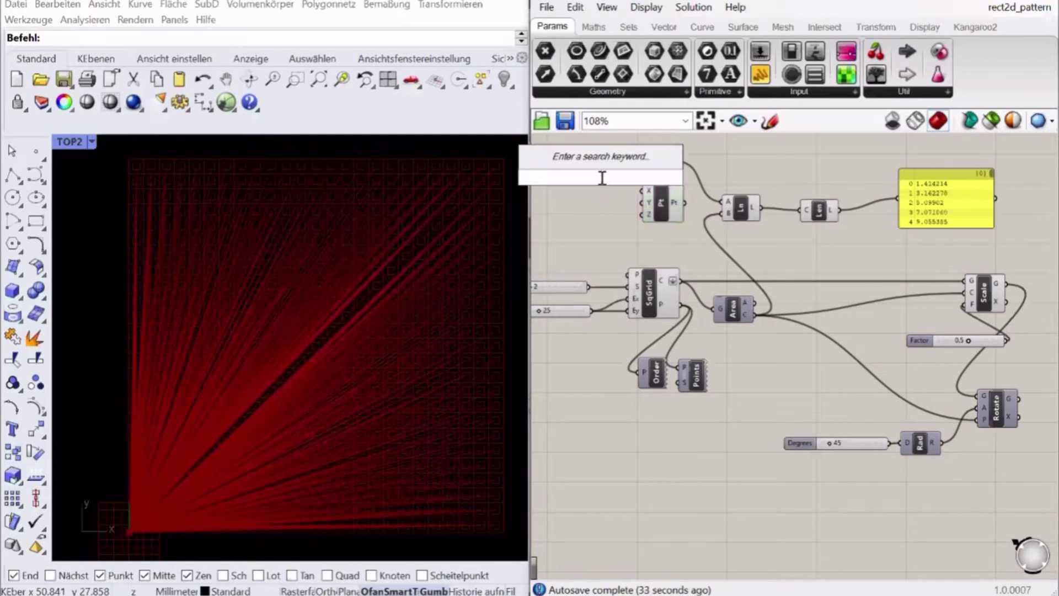
type("50")
key("Return")
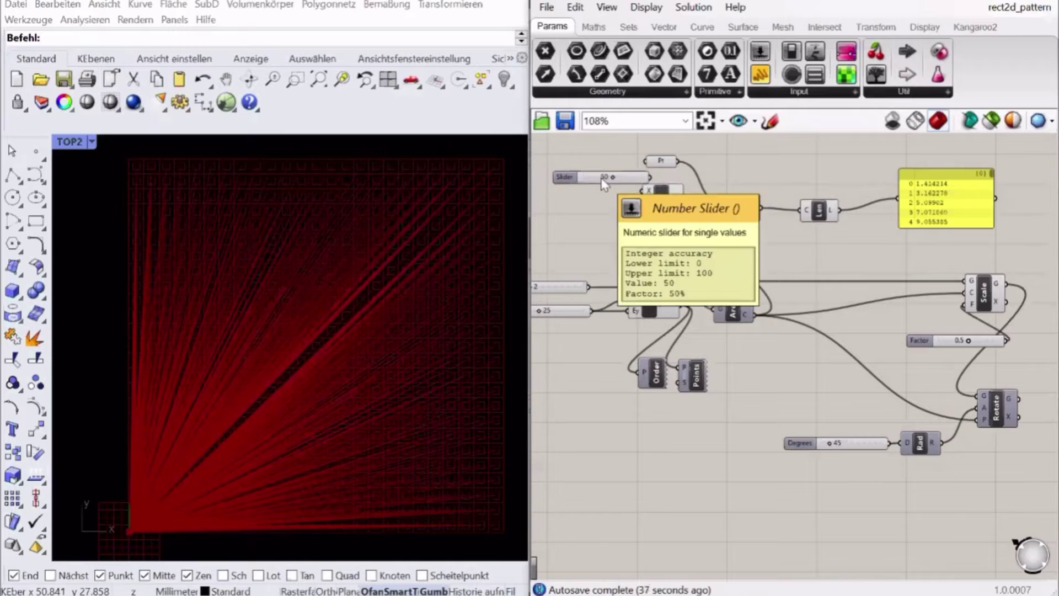
double_click(570, 181)
double_click(612, 223)
type("50")
key("Return")
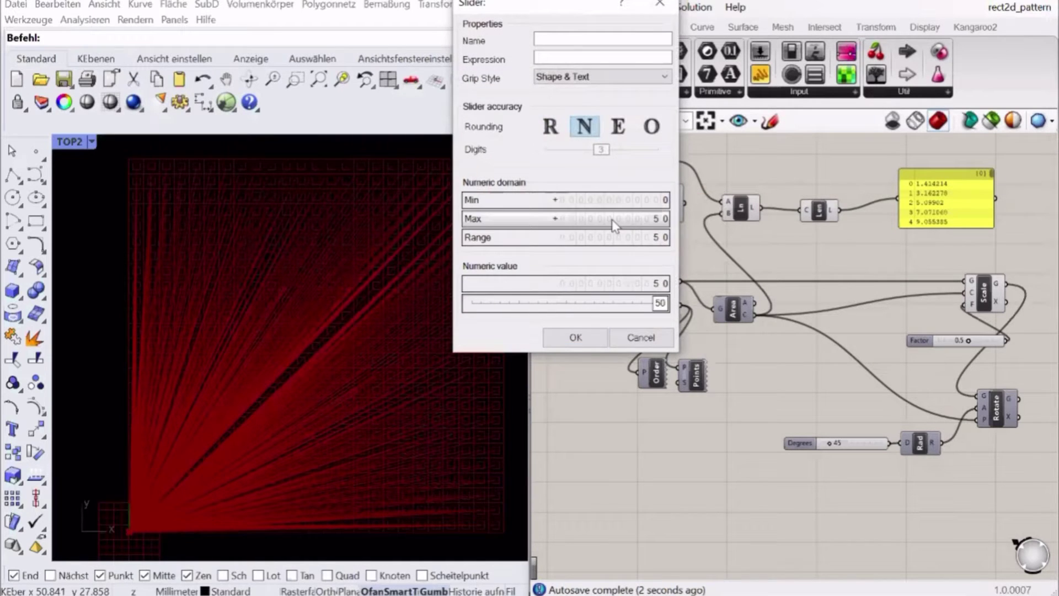
left_click(581, 336)
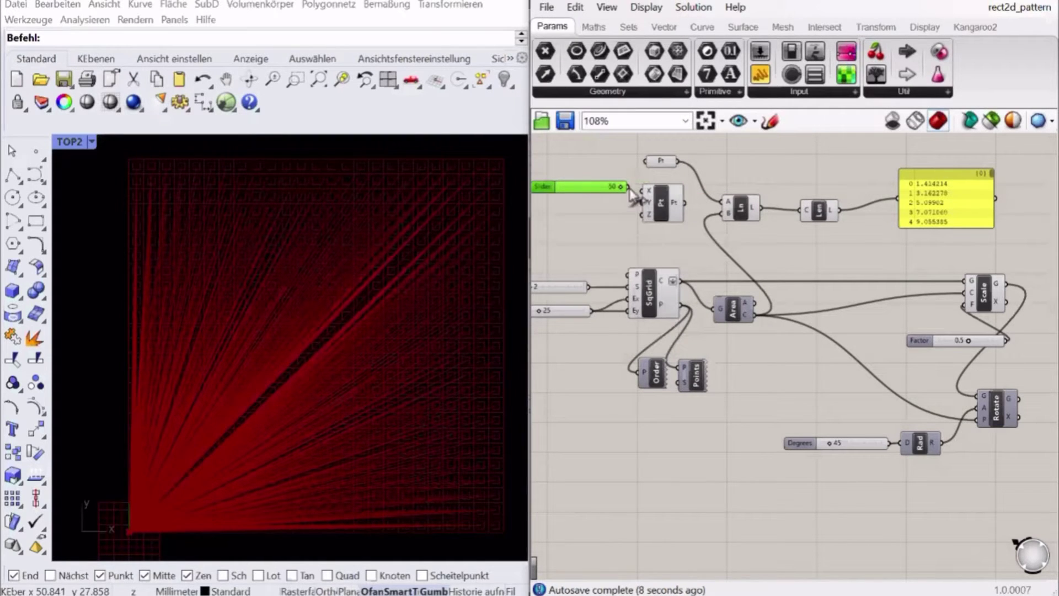
Wire coordinate sliders set to 0 and 50 to Construct Point's X and Y inputs, and feed its point to the Line's start.
left_click_drag(630, 189, 673, 205)
left_click_drag(595, 191, 572, 193)
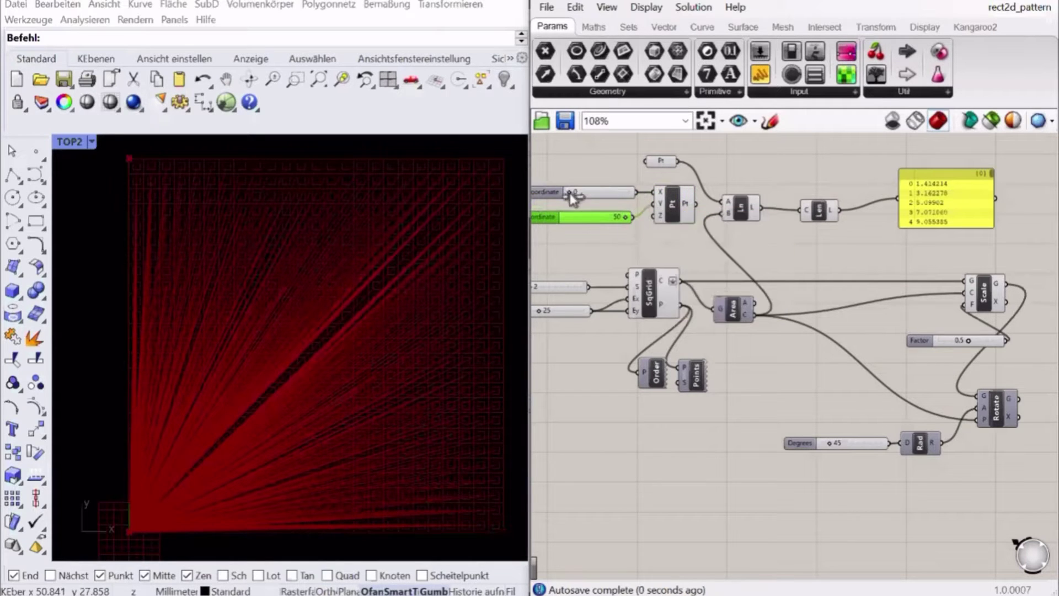
left_click(683, 211)
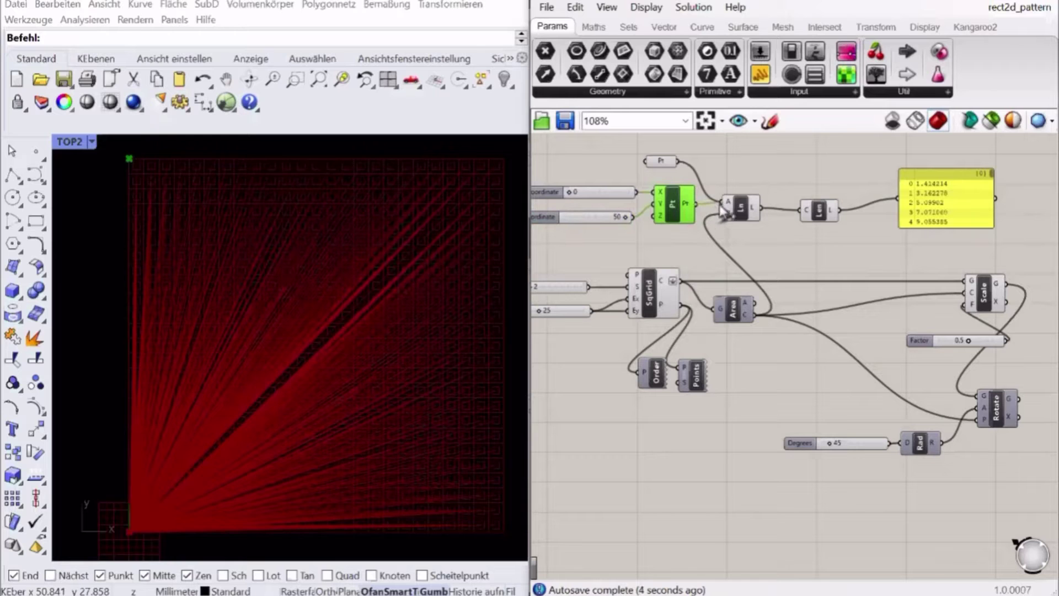
left_click_drag(720, 207, 721, 207)
Set the X coordinate to 34 and the Y coordinate to 7, and move the disconnected Point parameter aside.
left_click_drag(569, 192, 611, 197)
left_click(741, 213)
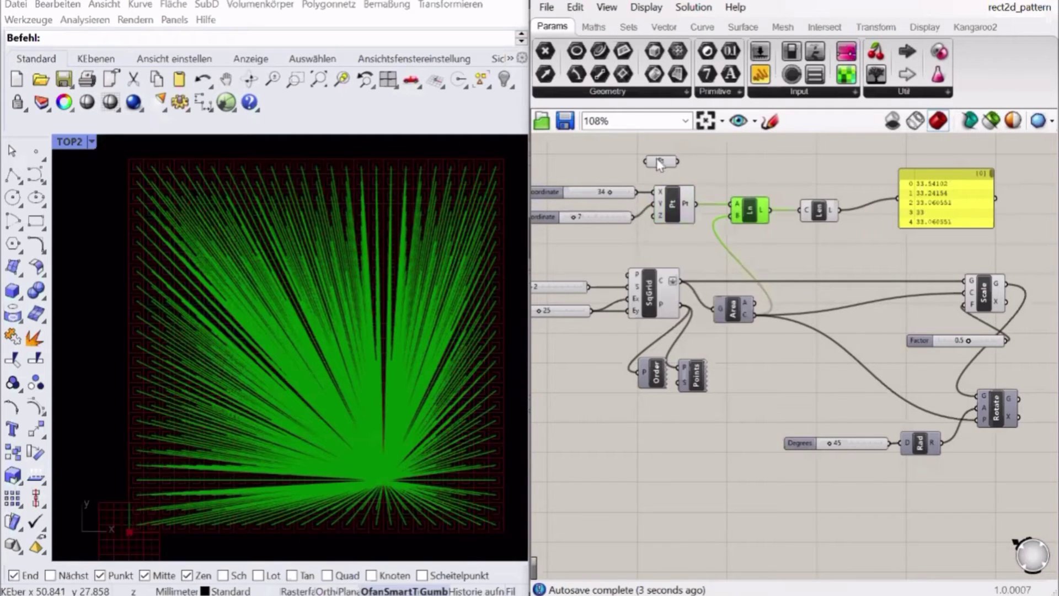
left_click_drag(659, 163, 669, 158)
left_click(670, 200)
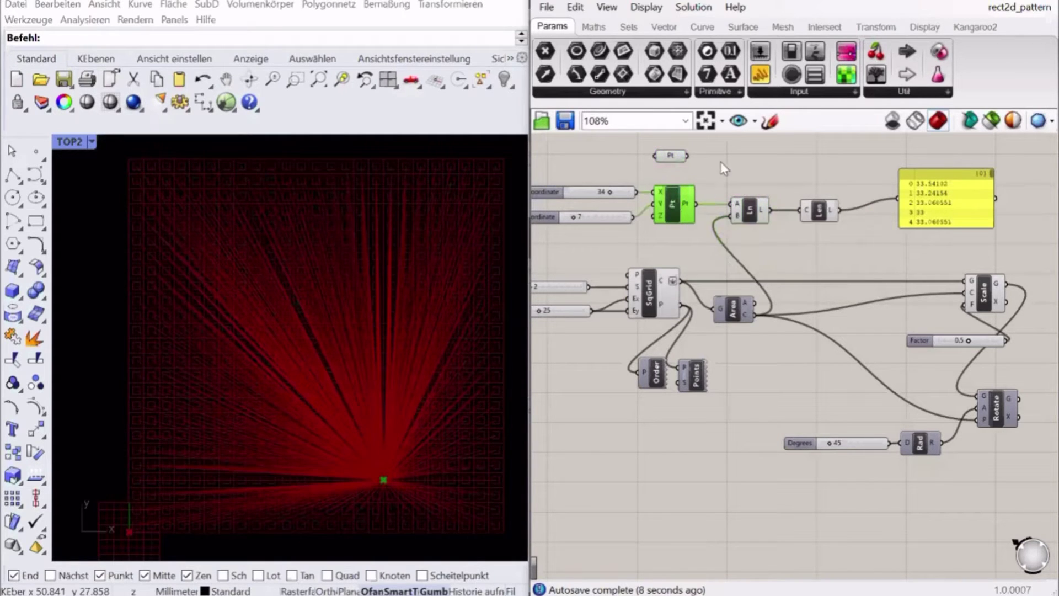
Add a Custom Preview component above the Line component.
right_click_drag(793, 111, 808, 160)
double_click(808, 160)
type("pre")
left_click(787, 122)
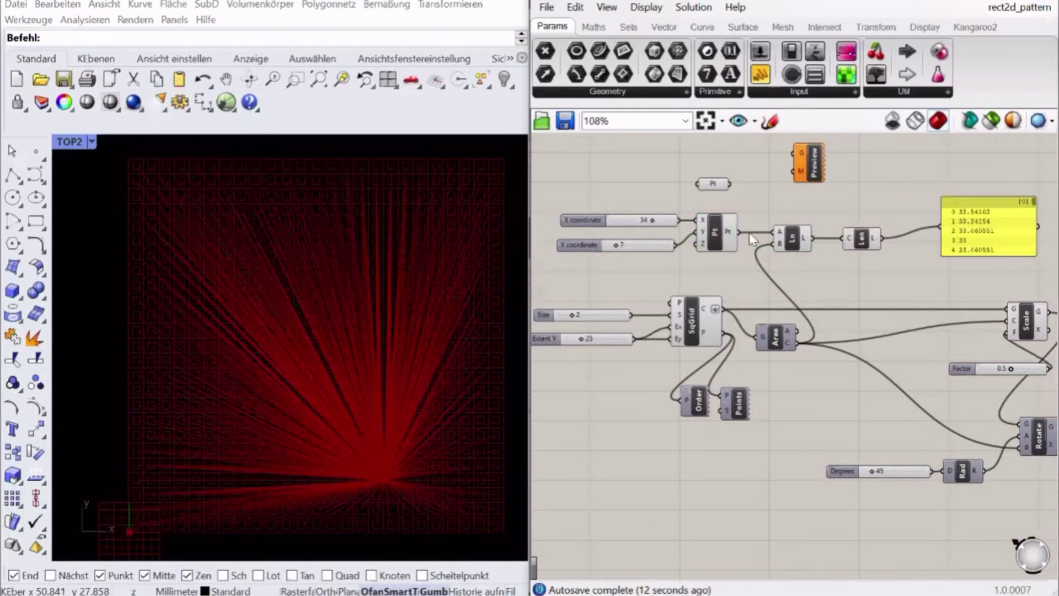
Feed the constructed point to the Custom Preview's geometry input and add a Colour Swatch beside it.
left_click_drag(770, 177, 793, 153)
double_click(733, 150)
type("swa")
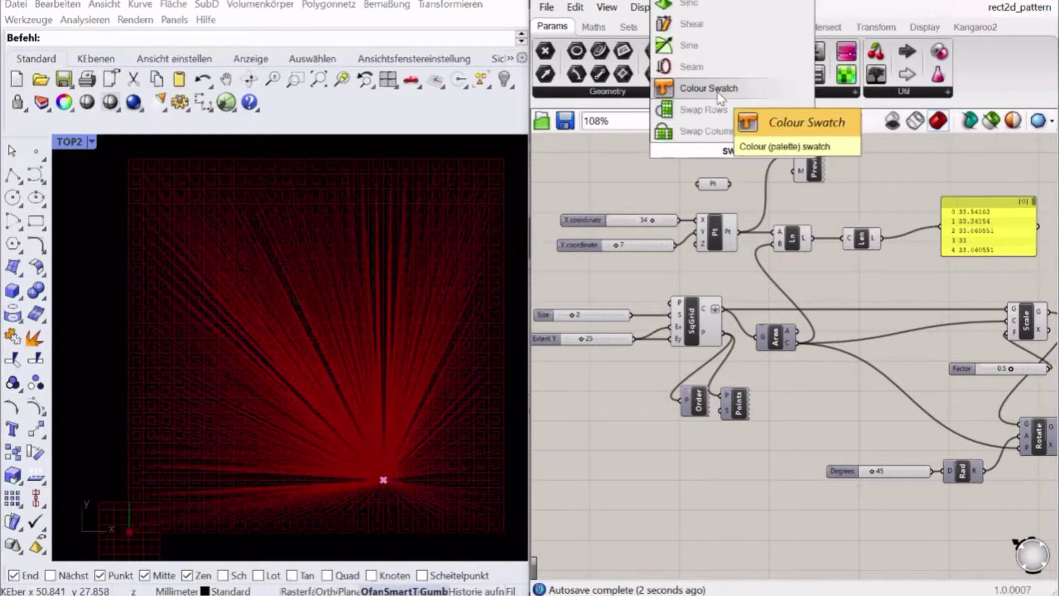
left_click(719, 94)
Set the swatch to yellow-green with hue 79°, saturation 100 and value 100, and wire it to the preview's material input.
left_click(748, 151)
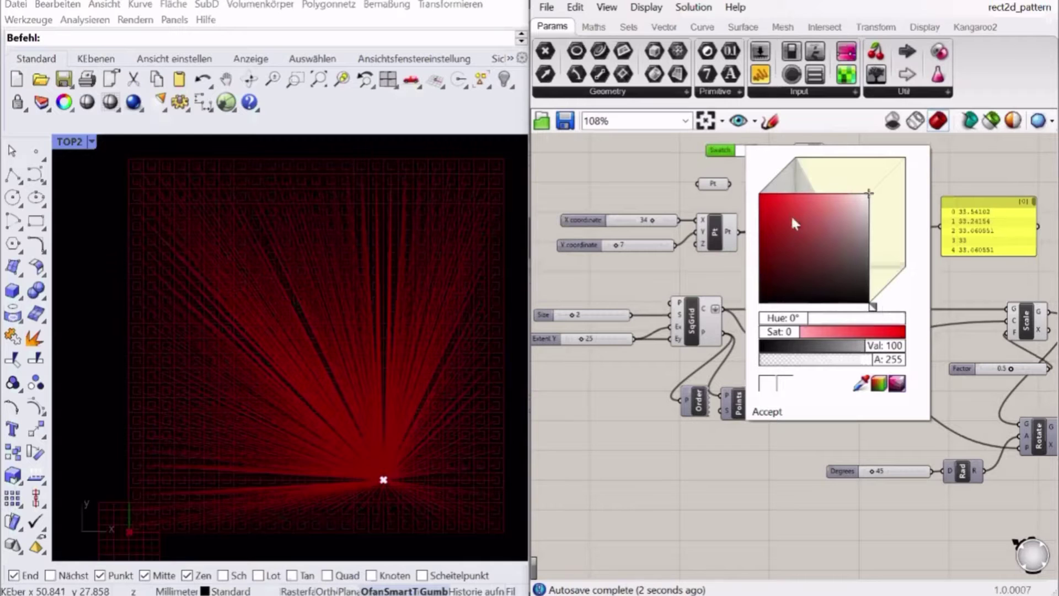
left_click_drag(792, 217, 759, 193)
left_click_drag(874, 307, 885, 301)
left_click(649, 139)
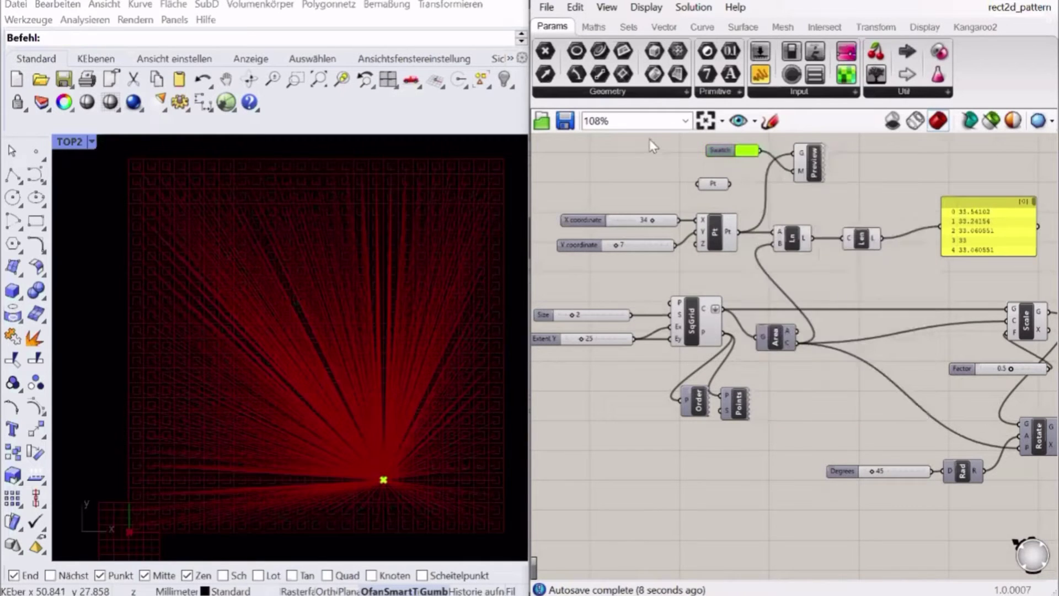
Duplicate the swatch and Custom Preview pair above the Length component and feed the Line output to the copy's geometry input.
left_click(712, 185)
scroll(673, 170, "down", 4)
scroll(768, 201, "up", 2)
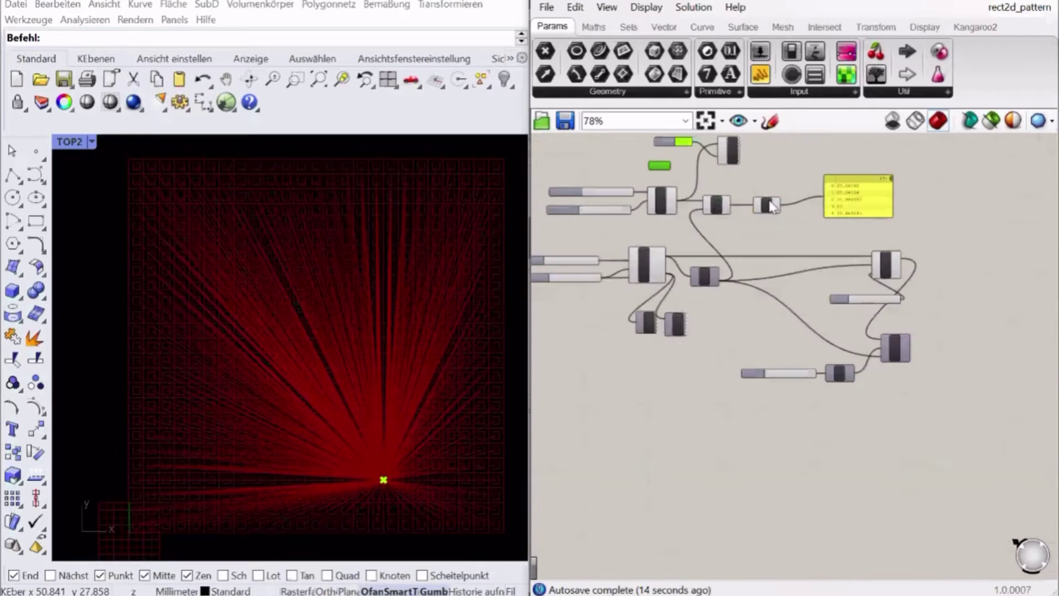
left_click_drag(734, 152, 734, 159)
left_click(731, 186)
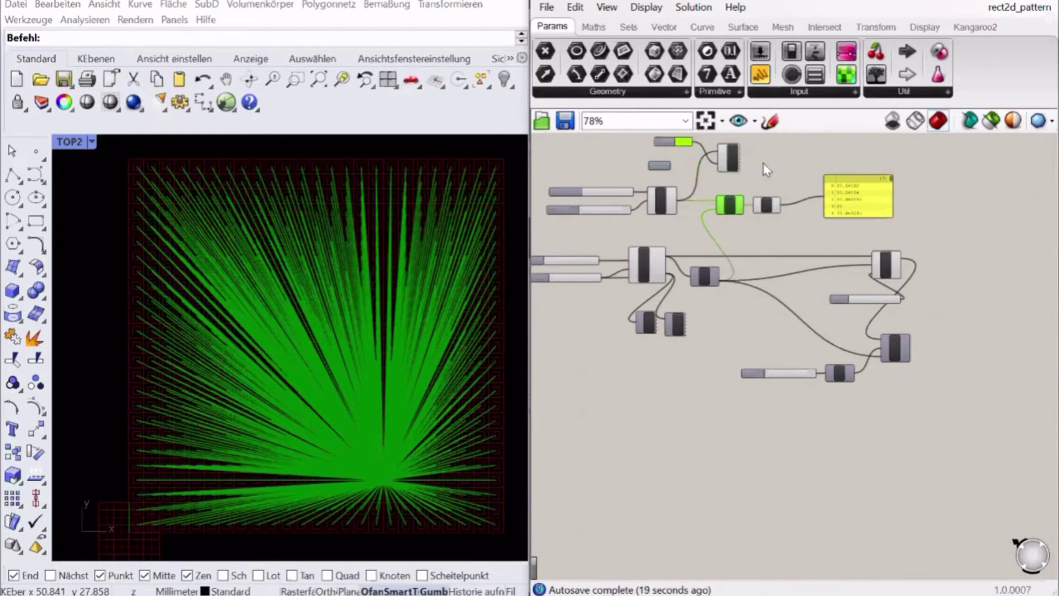
right_click_drag(753, 143, 797, 176)
scroll(798, 177, "up", 3)
left_click_drag(800, 177, 659, 218)
left_click_drag(759, 205, 962, 210, "alt")
left_click_drag(815, 269, 931, 191)
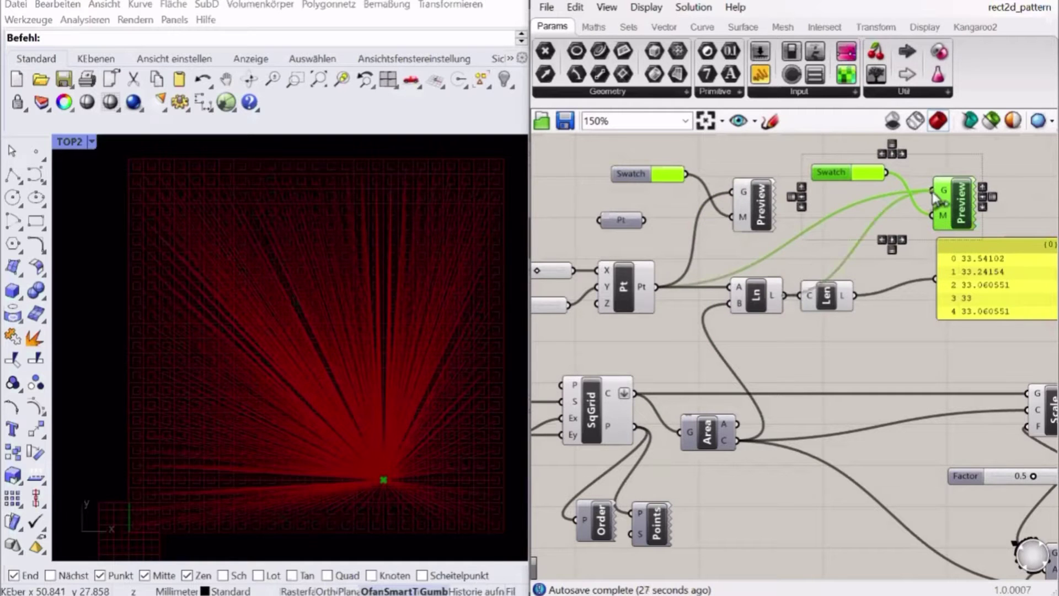
Change the copied swatch to a dark muted green for the lines.
left_click(841, 215)
scroll(857, 215, "down", 2)
left_click(813, 180)
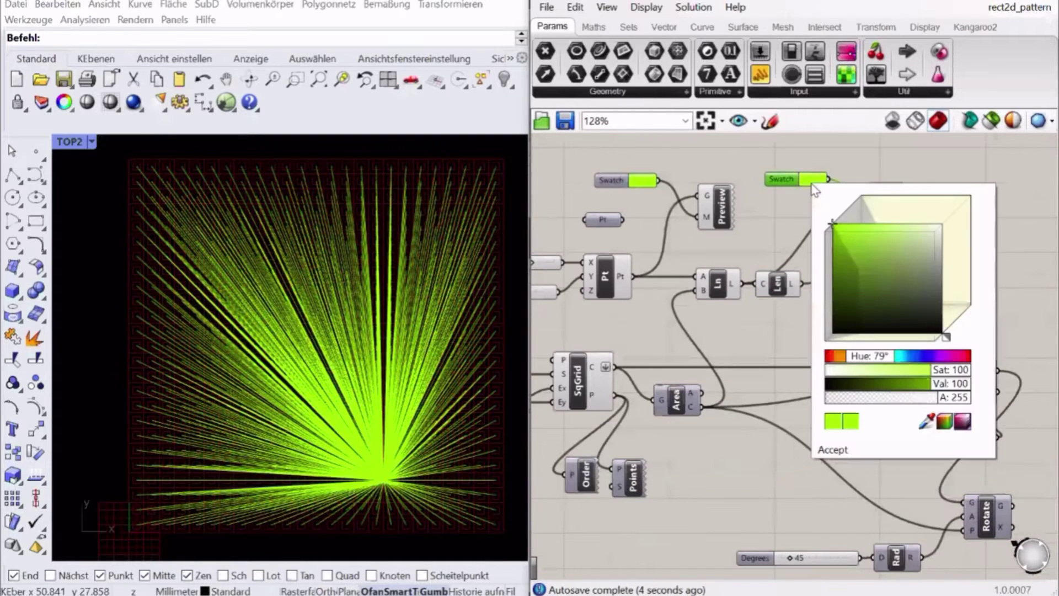
left_click_drag(908, 312, 902, 290)
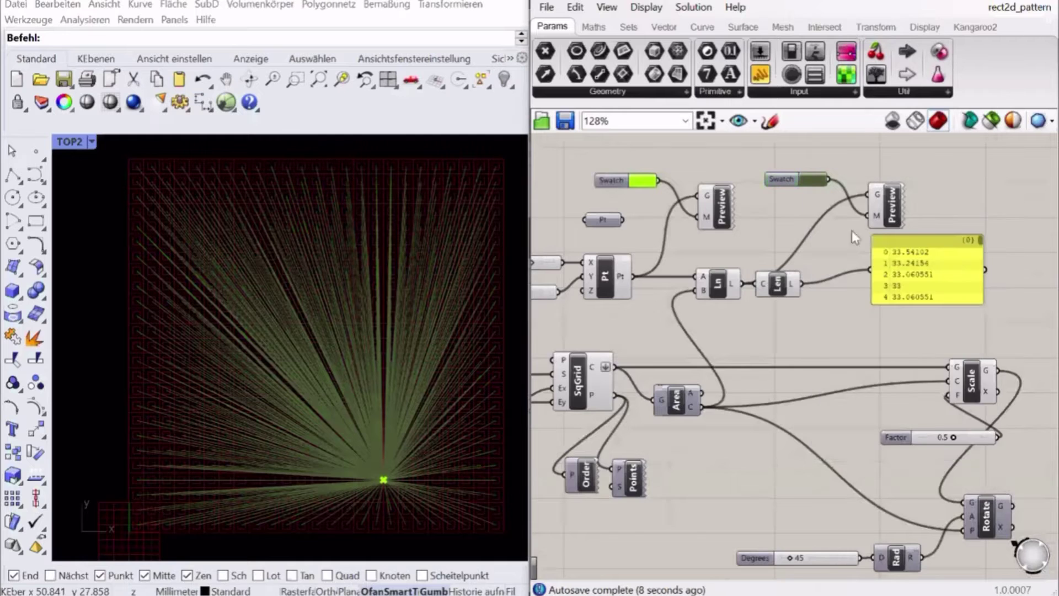
Turn off the default viewport preview of the square grid, Line and Construct Point components.
scroll(852, 230, "down", 1)
left_click(617, 347)
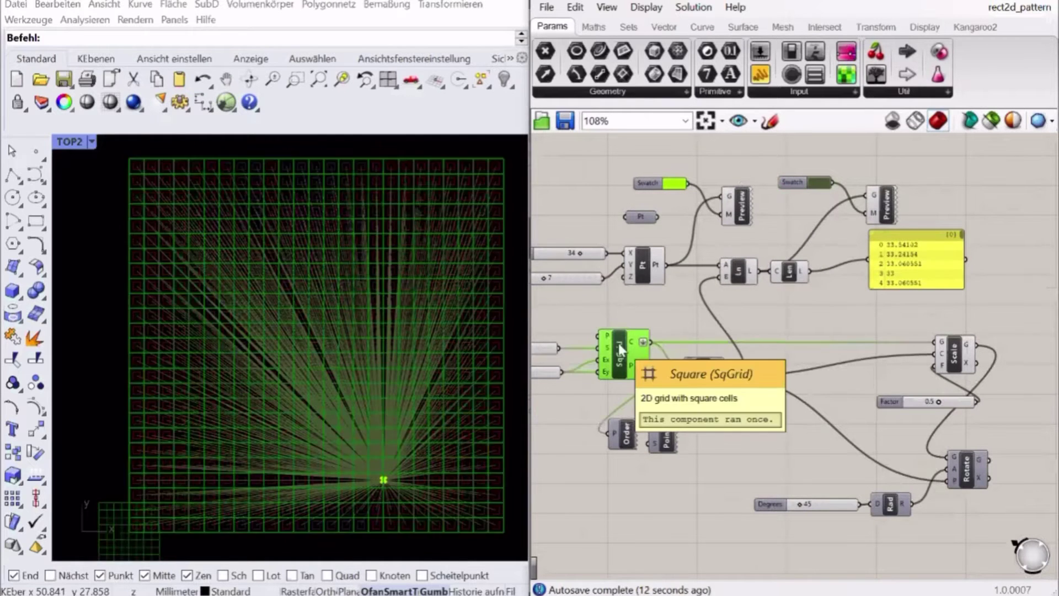
left_click_drag(940, 353, 933, 353)
left_click(905, 342)
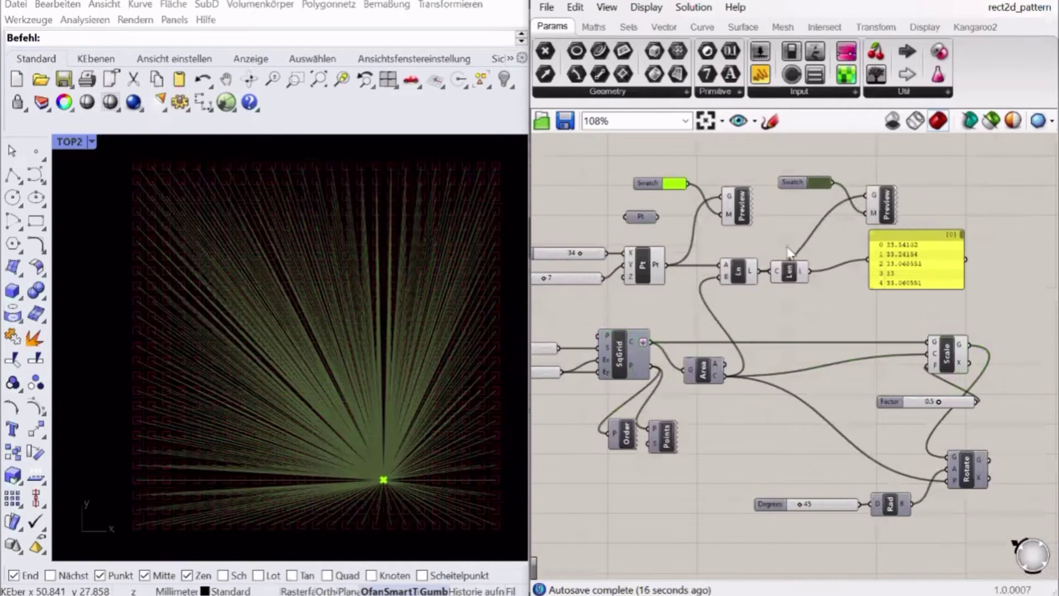
left_click(736, 275)
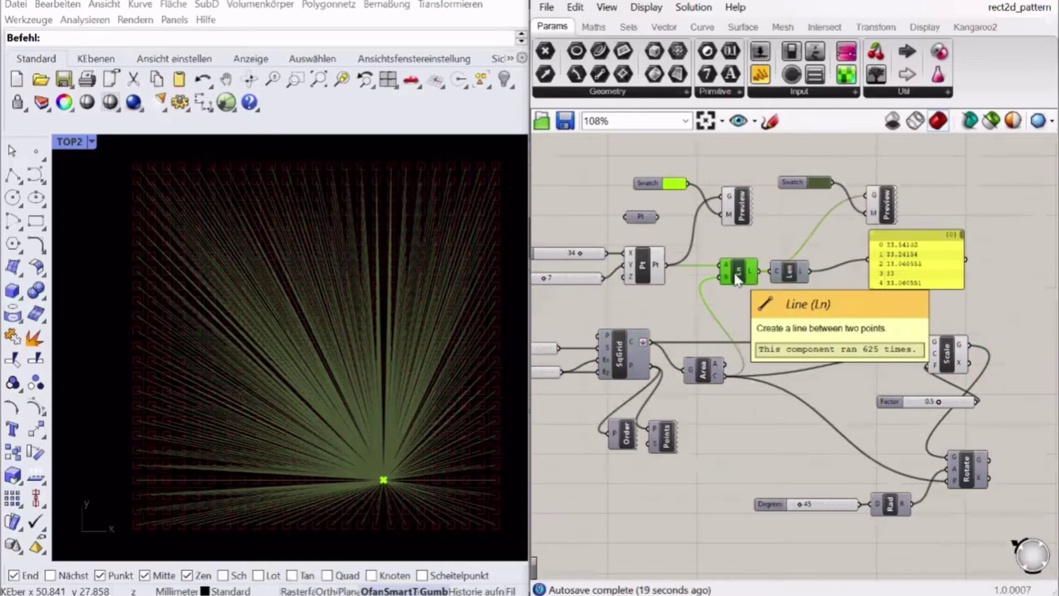
left_click(646, 261)
left_click(738, 207)
left_click(806, 213)
scroll(807, 212, "down", 2)
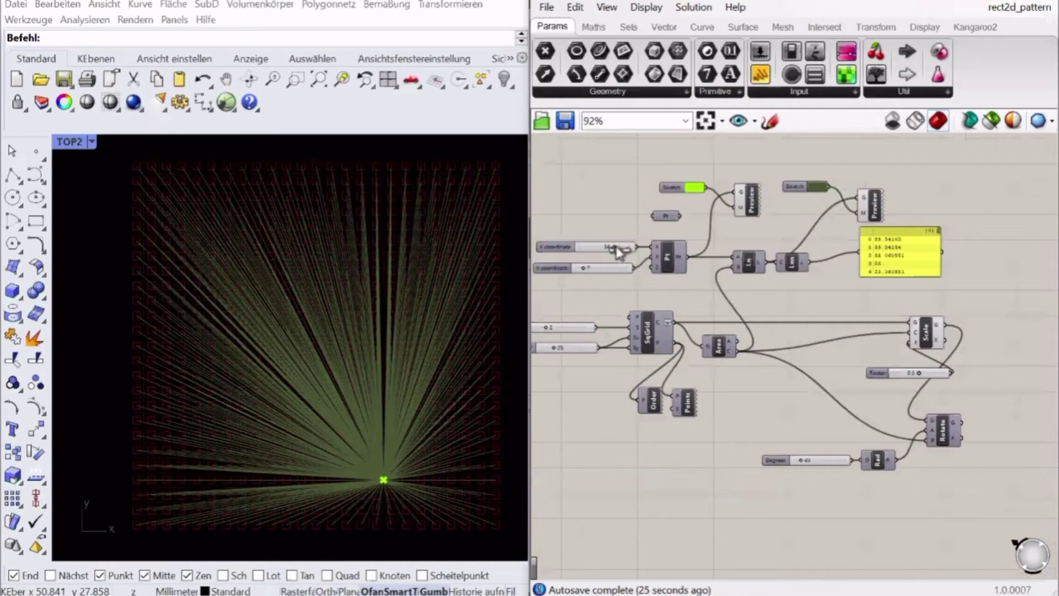
Wire the X coordinate slider to both the X and Y inputs of Construct Point and set it to 34.
left_click_drag(619, 251, 593, 247)
scroll(594, 247, "up", 3)
left_click_drag(686, 266, 684, 263)
right_click_drag(686, 265, 711, 268)
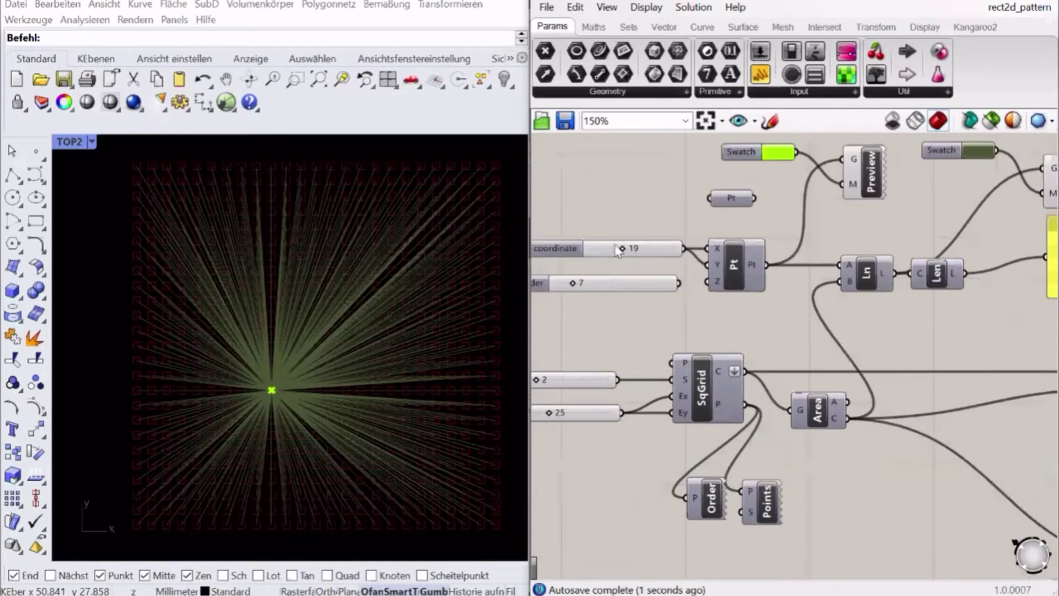
mouse_move(622, 249)
left_mouse_down()
mouse_move(590, 247)
mouse_move(660, 241)
mouse_move(642, 242)
left_mouse_up()
Remove the panel listing the line lengths and add a Sort List component in its place.
scroll(662, 207, "down", 3)
left_click(852, 242)
left_click_drag(852, 243, 824, 253)
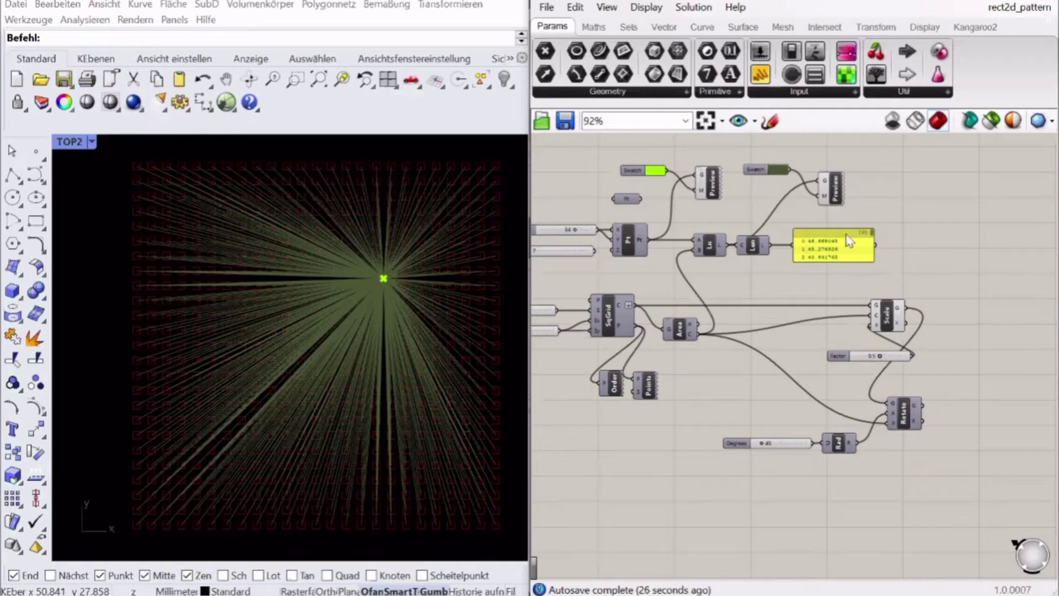
key("Delete")
double_click(841, 250)
type("sort")
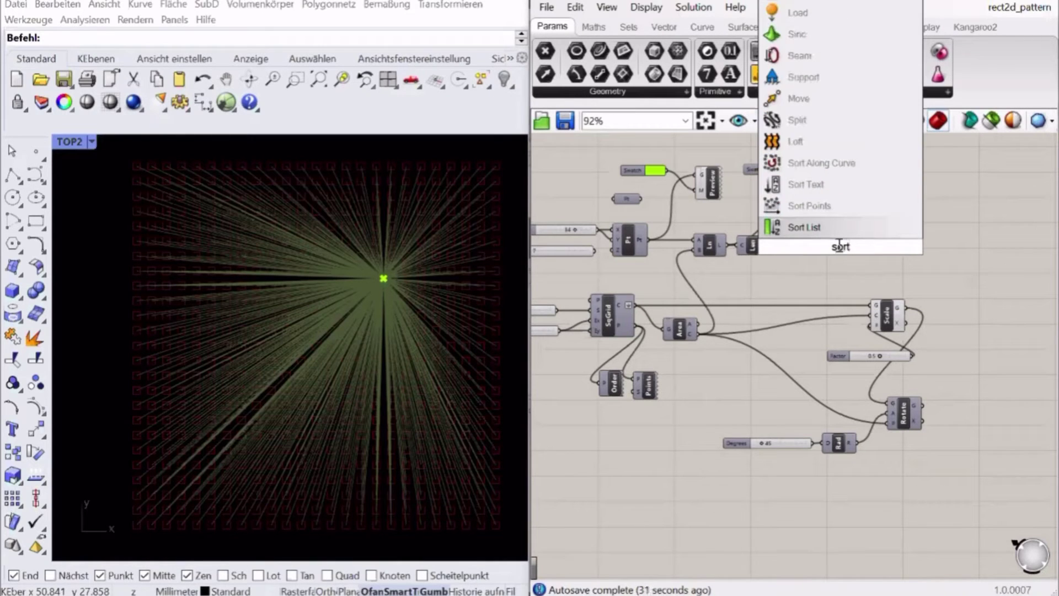
key("Return")
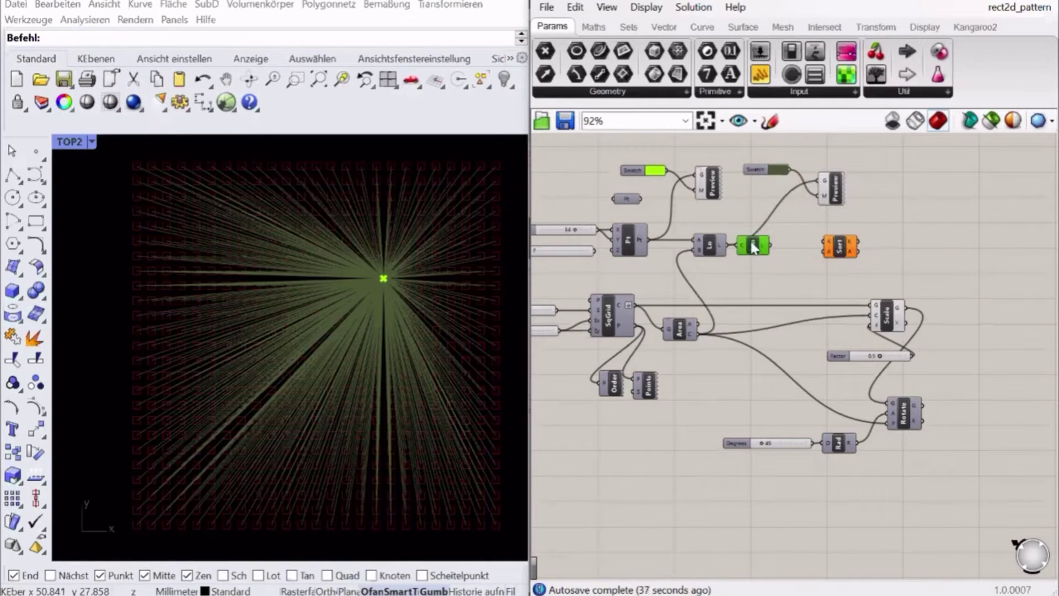
Wire the lengths to the Sort keys and the lines to its A input, and read through the sorted keys in a panel.
left_click_drag(839, 253, 817, 271)
left_click_drag(839, 274, 829, 275)
left_click_drag(765, 80, 824, 273)
scroll(865, 216, "up", 2)
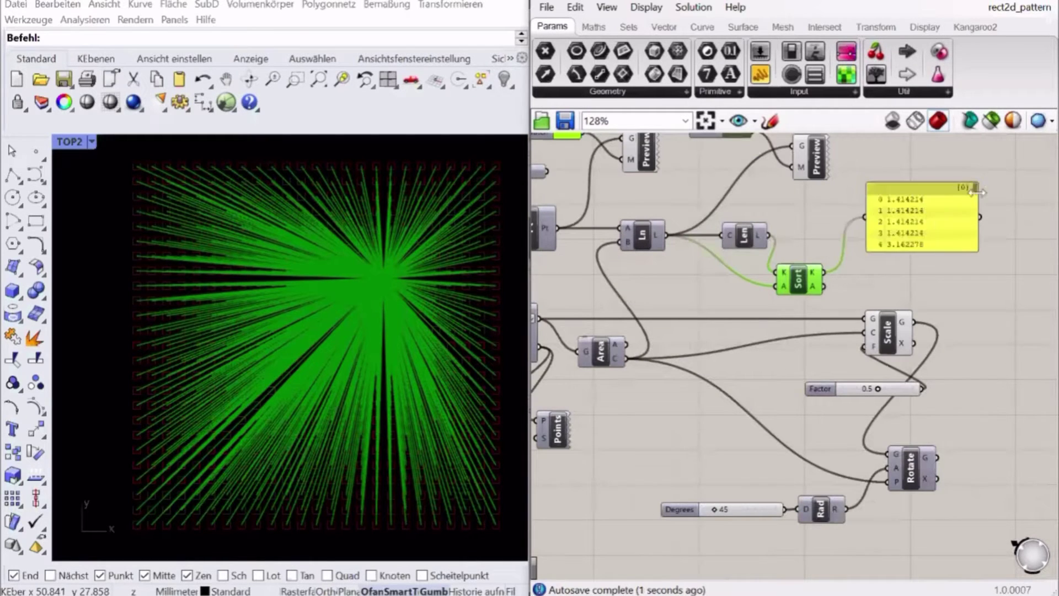
left_click_drag(975, 190, 975, 245)
Replace the sorted keys panel with a List Item component and feed it the sorted lines.
left_click(914, 225)
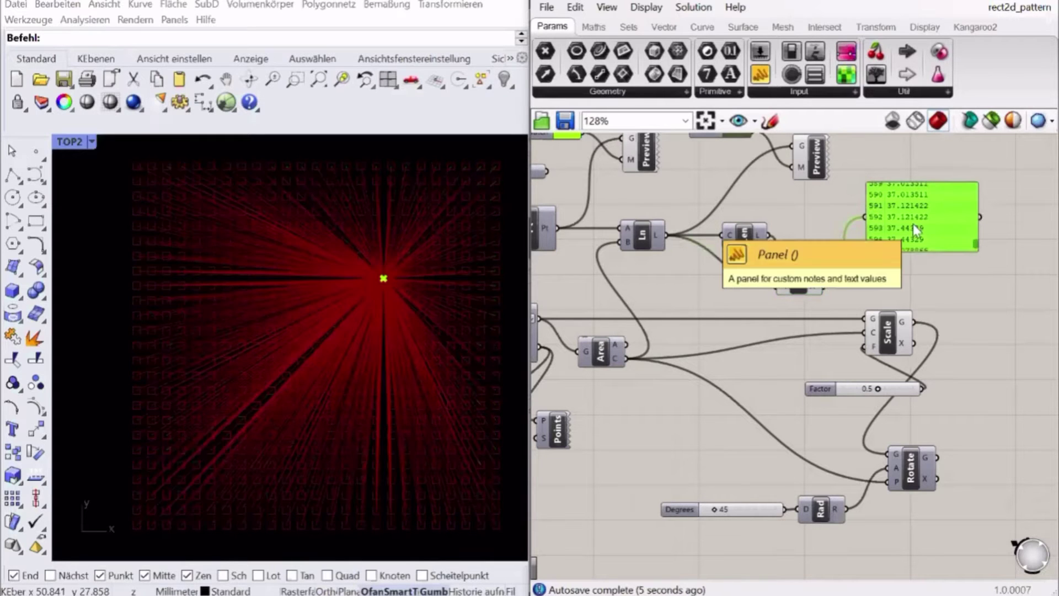
key("Delete")
double_click(912, 223)
type("list")
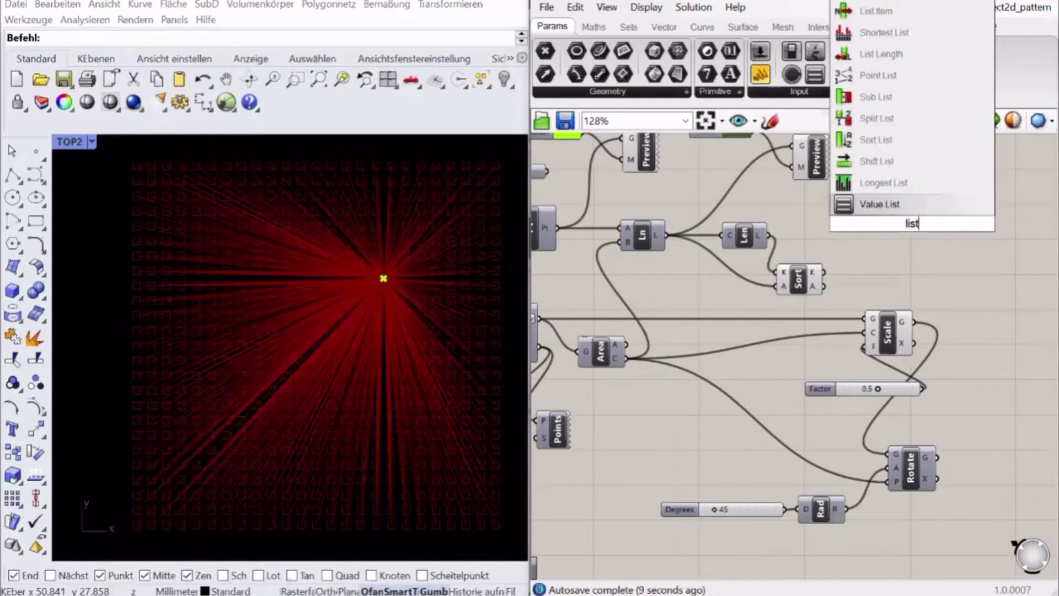
left_click(876, 11)
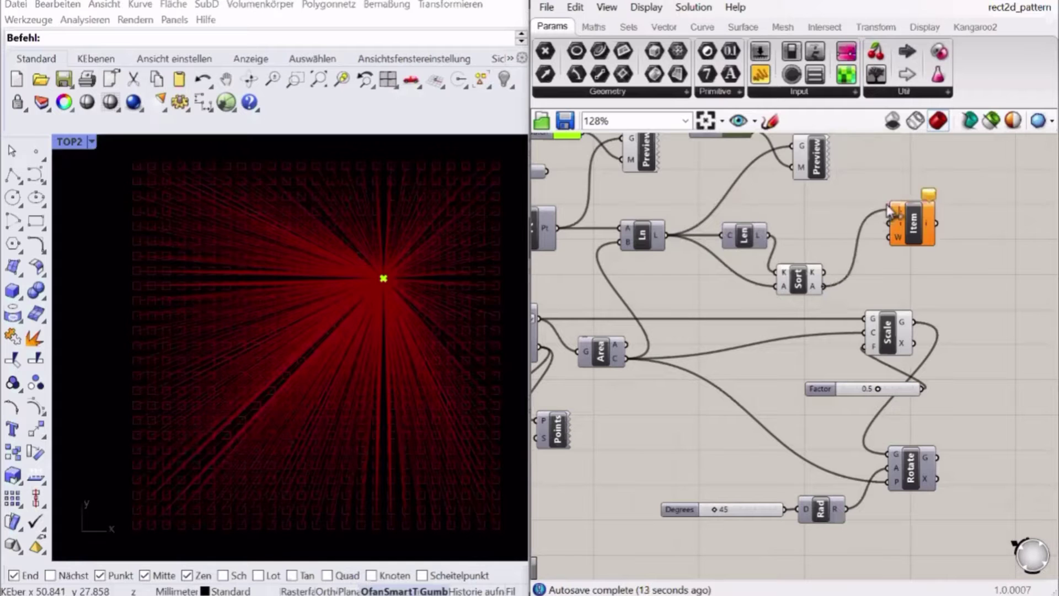
left_click_drag(887, 205, 888, 209)
left_click_drag(911, 216, 894, 239)
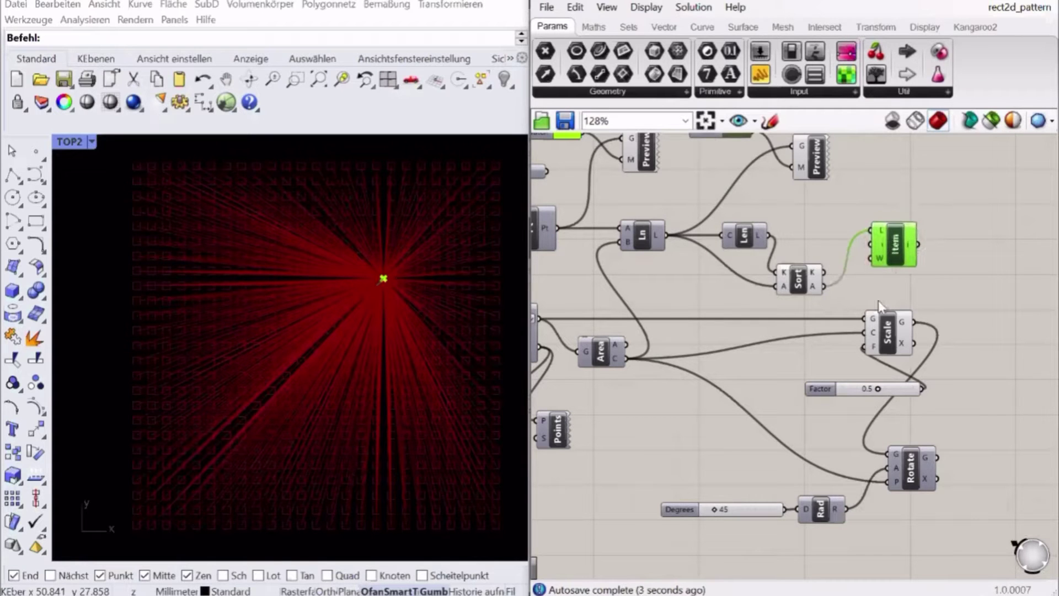
Move the Scale, Rotate and Radians components with their sliders farther along the canvas to make room after List Item.
scroll(800, 248, "down", 4)
left_click_drag(933, 297, 741, 490)
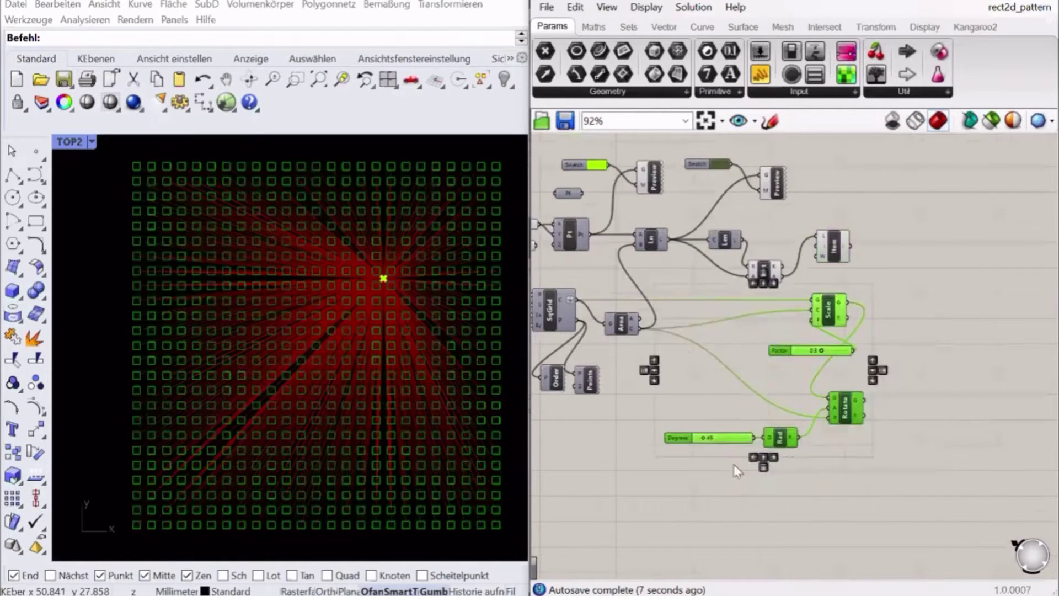
scroll(758, 334, "up", 1)
left_click_drag(754, 329, 965, 326)
left_click(839, 287)
Duplicate the List Item directly below the original and reverse the copy's list input.
scroll(760, 276, "up", 4)
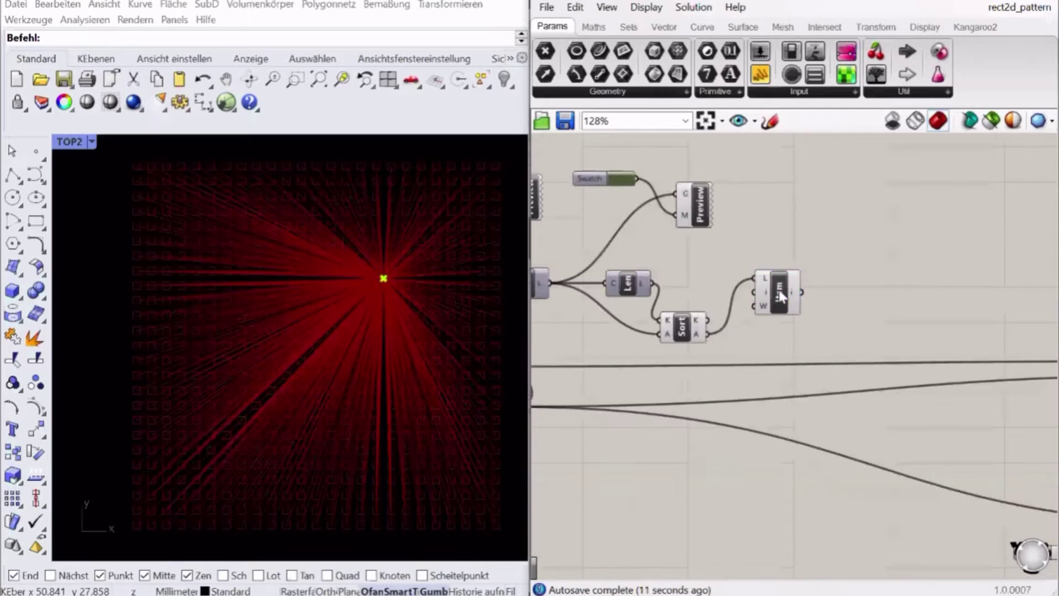
left_click(779, 291)
left_click_drag(780, 296, 772, 350, "alt")
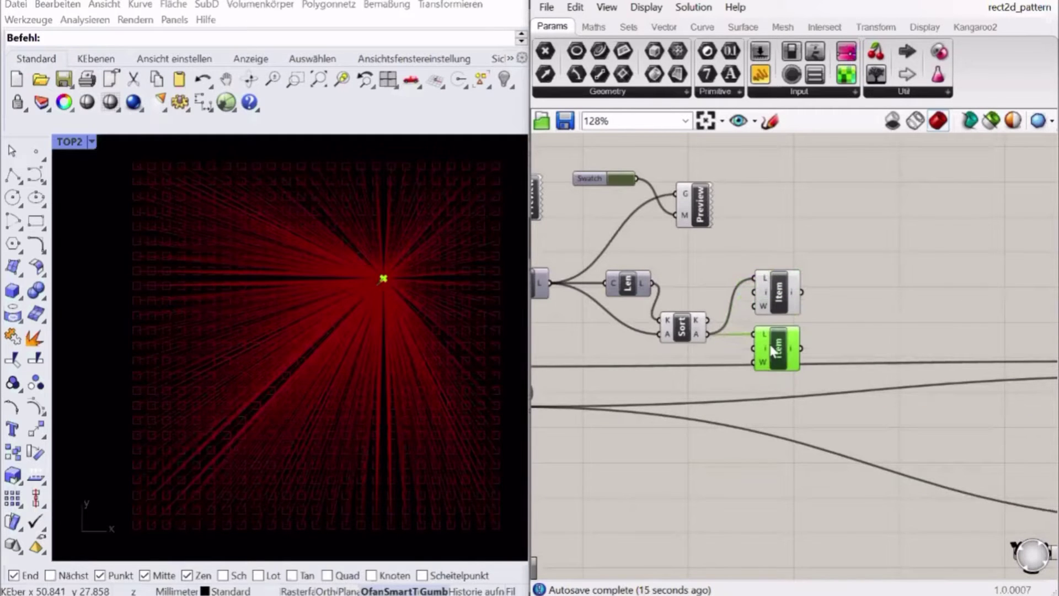
right_click(765, 337)
left_click(794, 411)
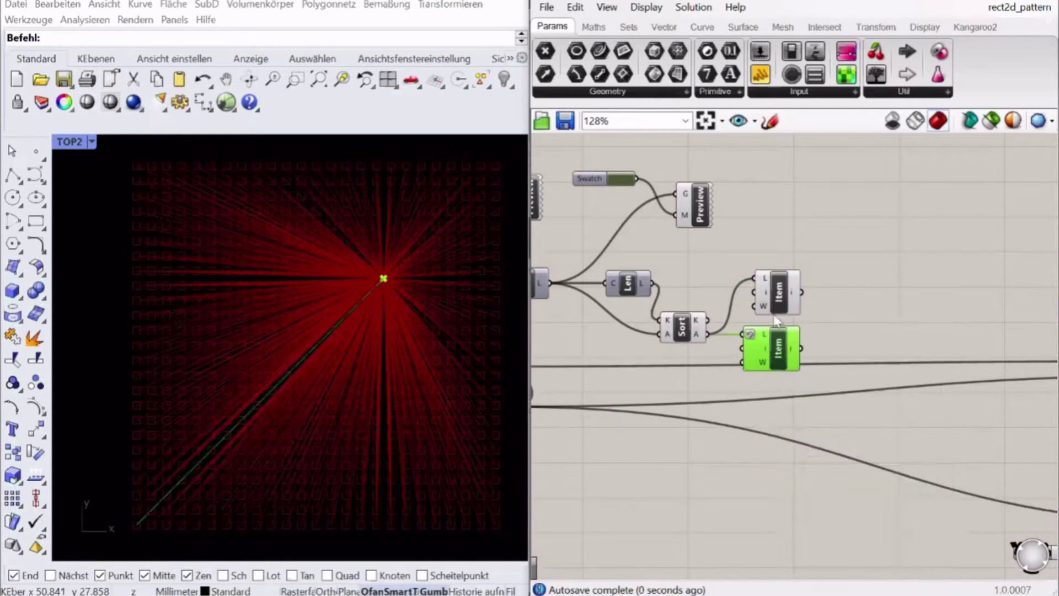
Limit the preview to selected objects, examine the lines picked by the two List Items, and restore the full preview.
left_click(781, 309)
left_click(775, 353, "shift")
left_click(991, 120)
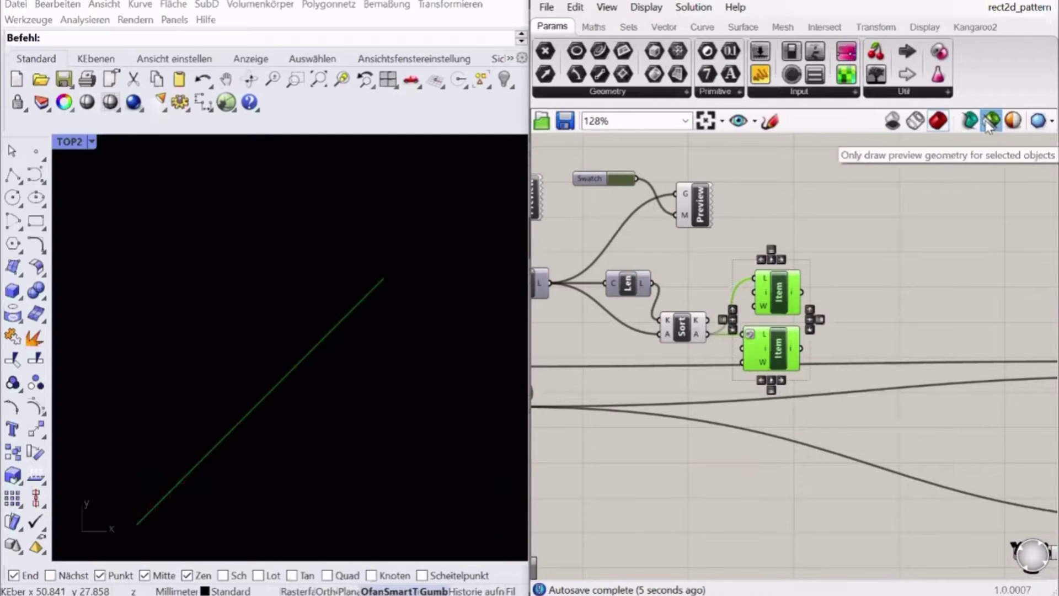
left_click(809, 282)
left_click(782, 289)
left_click(772, 350)
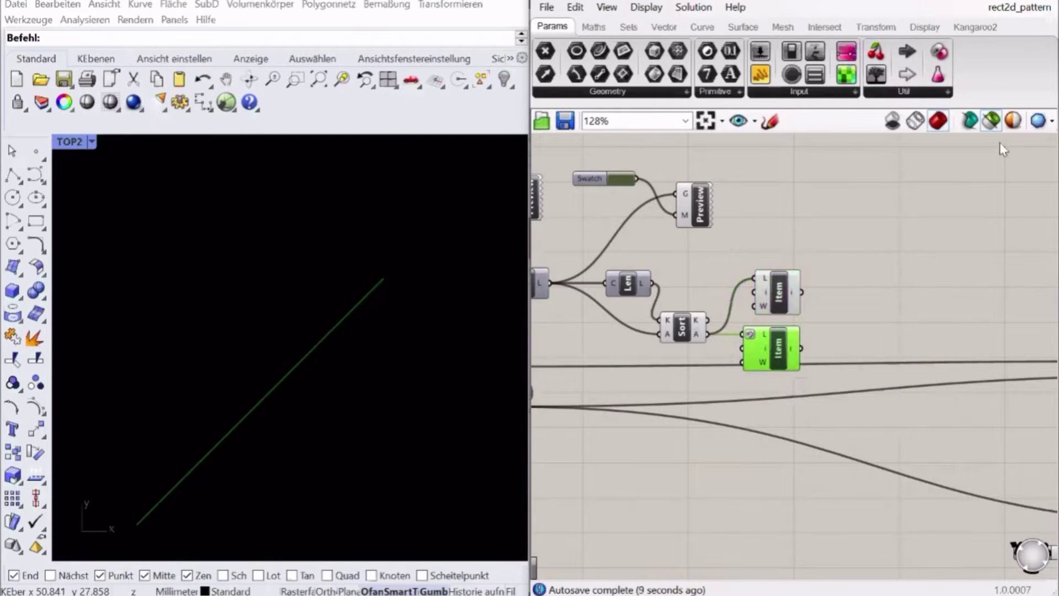
left_click(991, 120)
Feed the sorted keys instead of the sorted lines to the list inputs of both List Items.
scroll(814, 282, "down", 2)
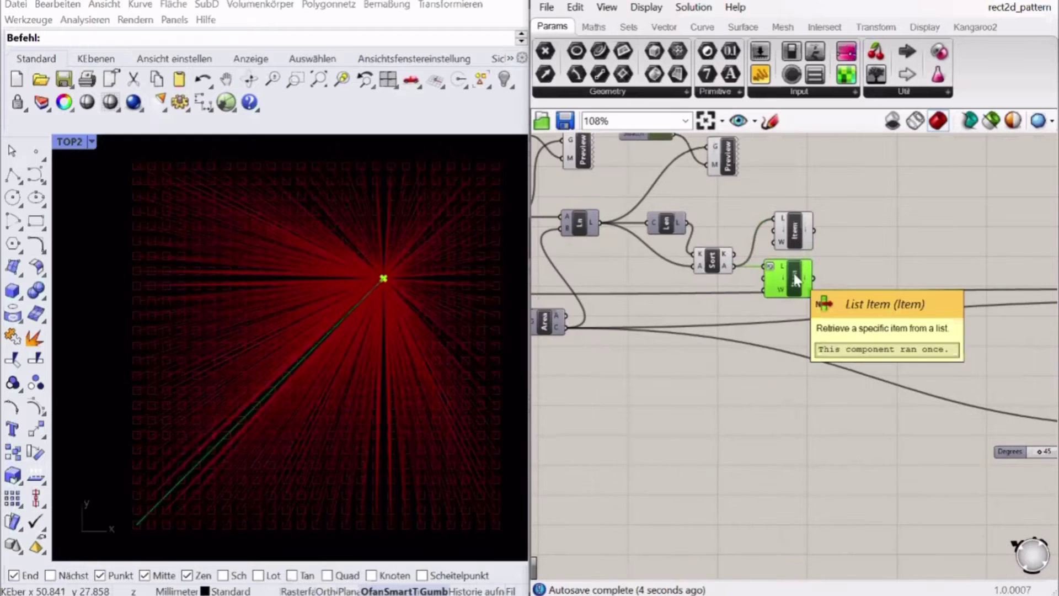
scroll(772, 254, "up", 3)
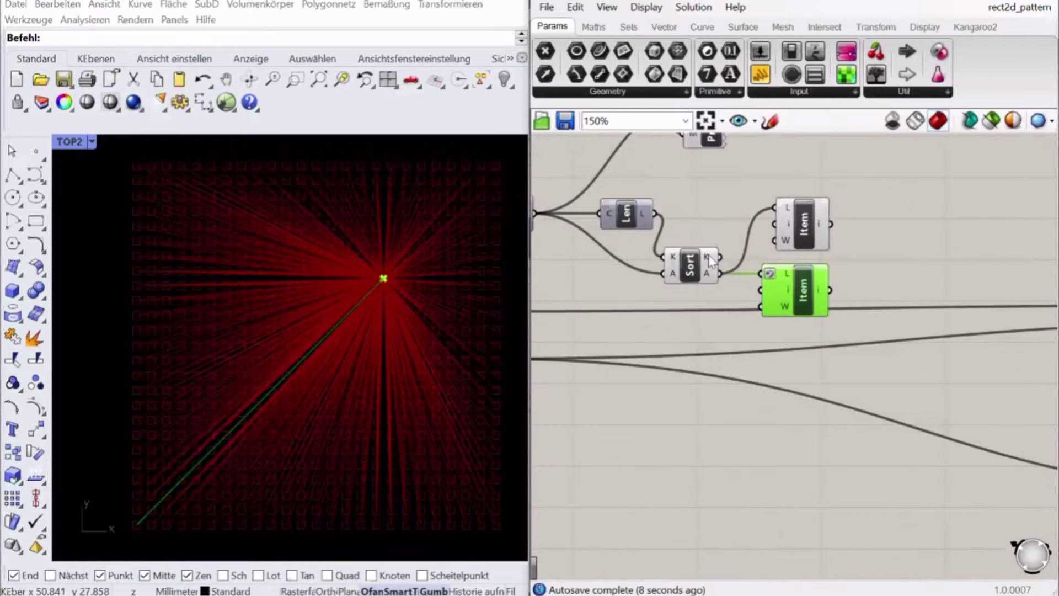
left_click_drag(711, 258, 739, 243)
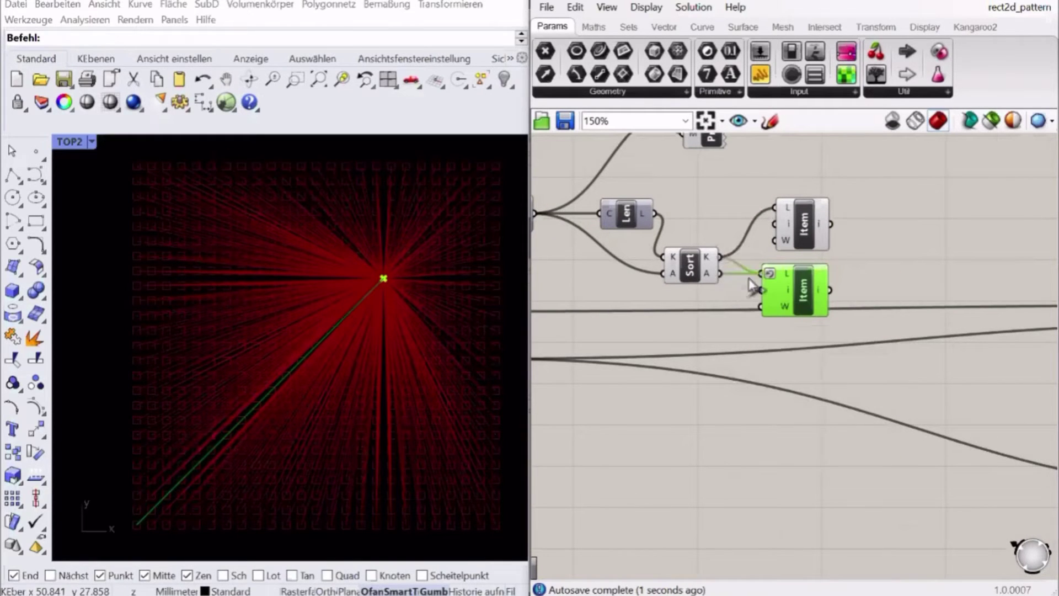
left_click_drag(750, 281, 753, 284)
Add a Construct Domain component with the first List Item as its start and the reversed one as its end.
left_click(904, 241)
double_click(904, 241)
type("dom")
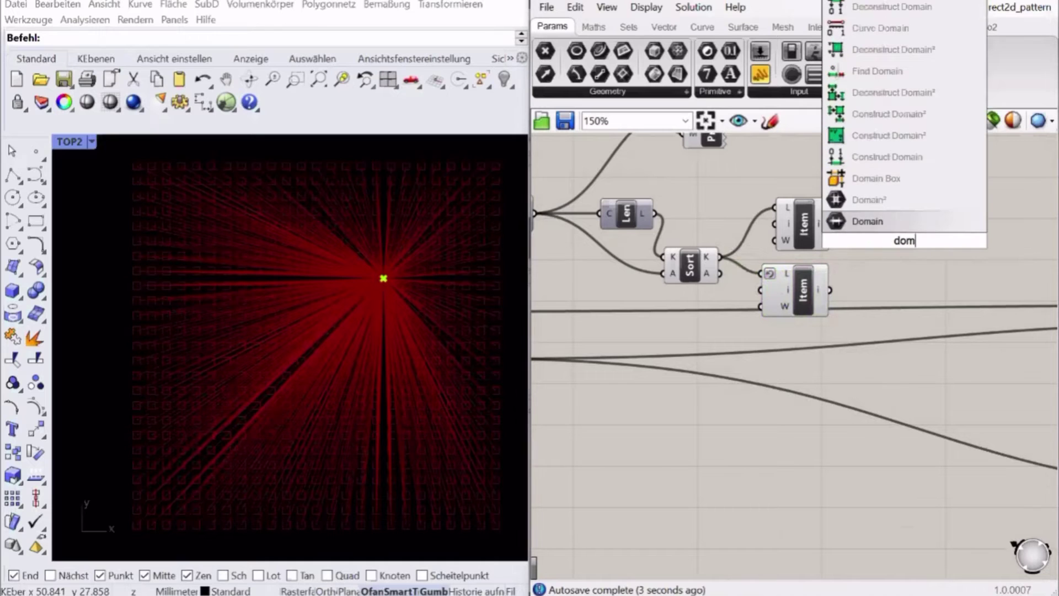
left_click(905, 157)
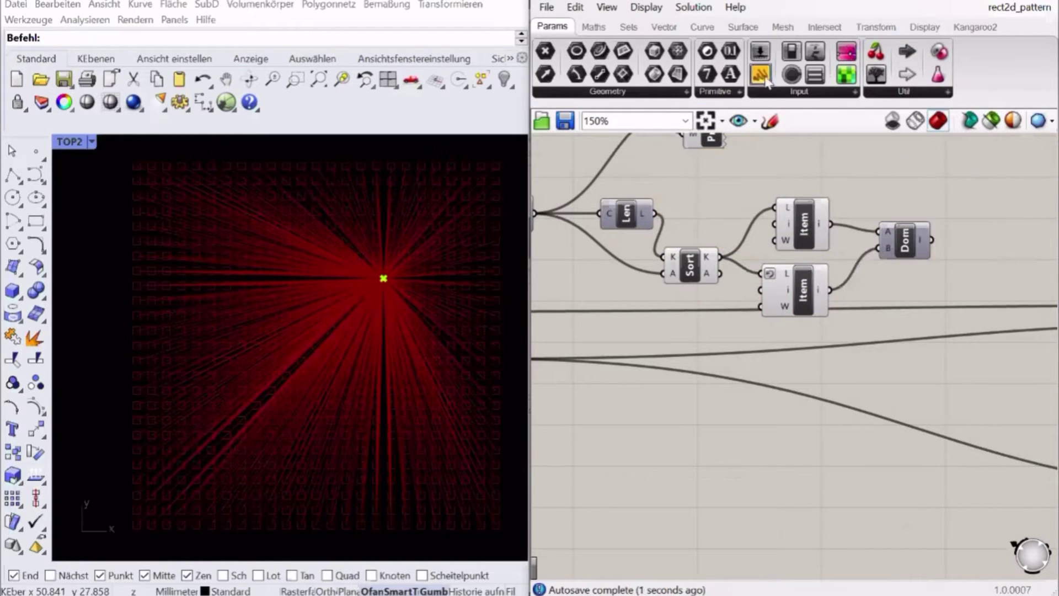
Attach a panel to the domain output, shrink it and place it close to Construct Domain.
left_click_drag(763, 75, 985, 243)
scroll(861, 216, "down", 2)
left_click_drag(911, 233, 950, 239)
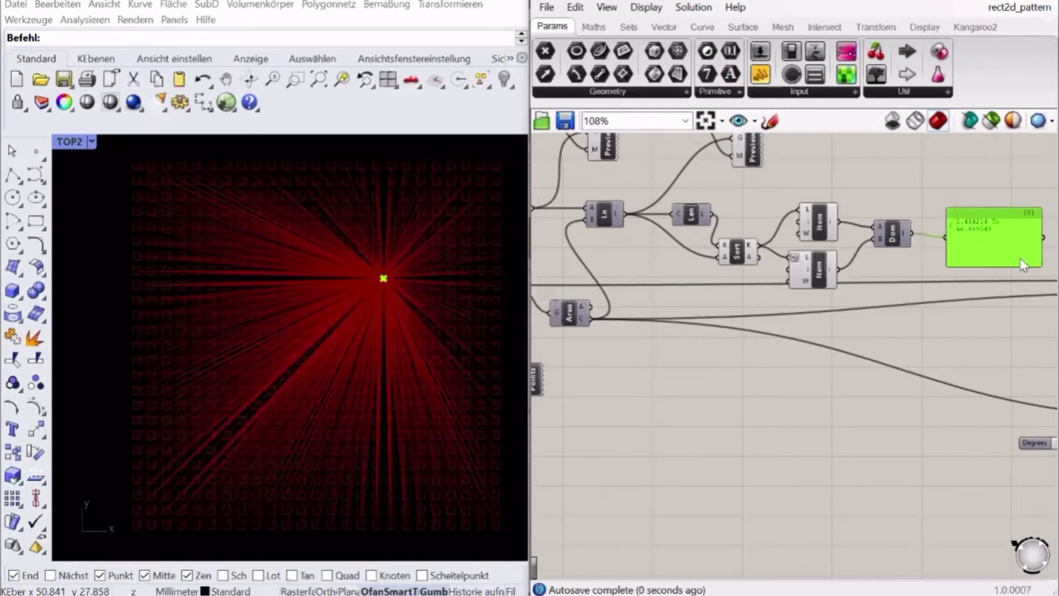
left_click_drag(1039, 266, 1009, 240)
left_click_drag(970, 225, 951, 235)
left_click(887, 160)
Move the Sort, List Item and Construct Domain components with their panel slightly lower on the canvas.
left_click_drag(985, 199, 741, 313)
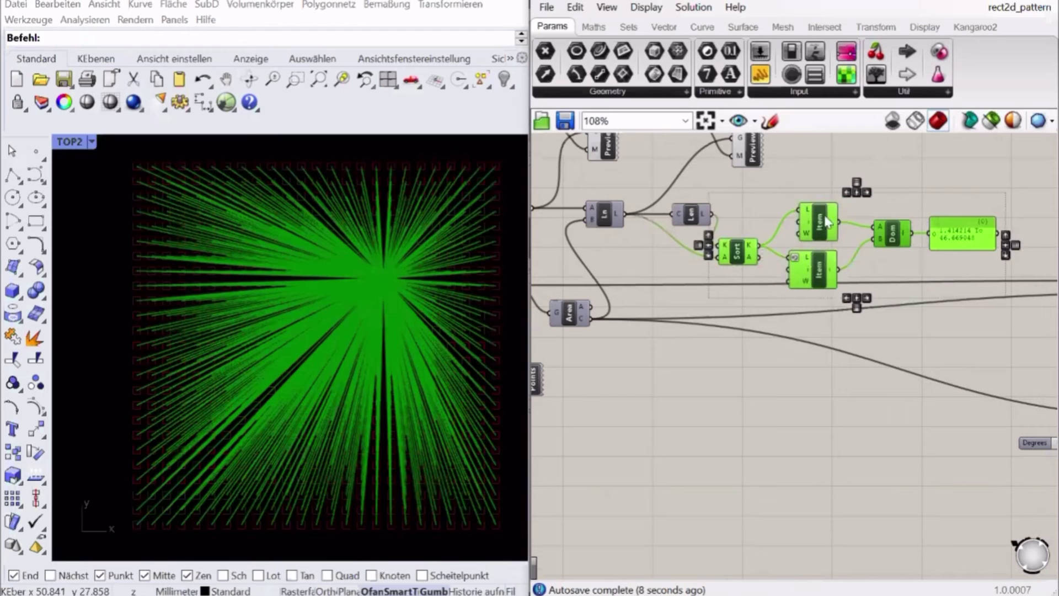
left_click_drag(824, 221, 821, 257)
left_click(737, 201)
scroll(699, 202, "down", 5)
scroll(595, 233, "up", 2)
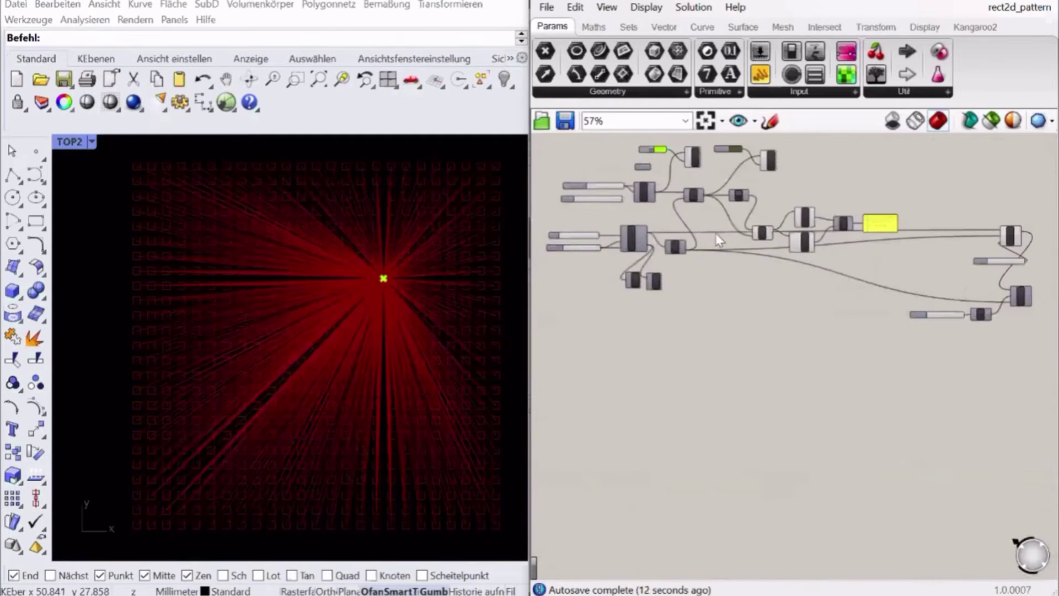
Move the square grid group and the Scale and Rotate group lower on the canvas to separate them from the distance components.
left_click_drag(718, 240, 574, 288)
left_click_drag(634, 238, 637, 275)
left_click_drag(1036, 210, 957, 353)
left_click(852, 208)
Add a Remap Numbers component with the line lengths as its value and the distance domain panel as its source domain.
scroll(852, 208, "up", 4)
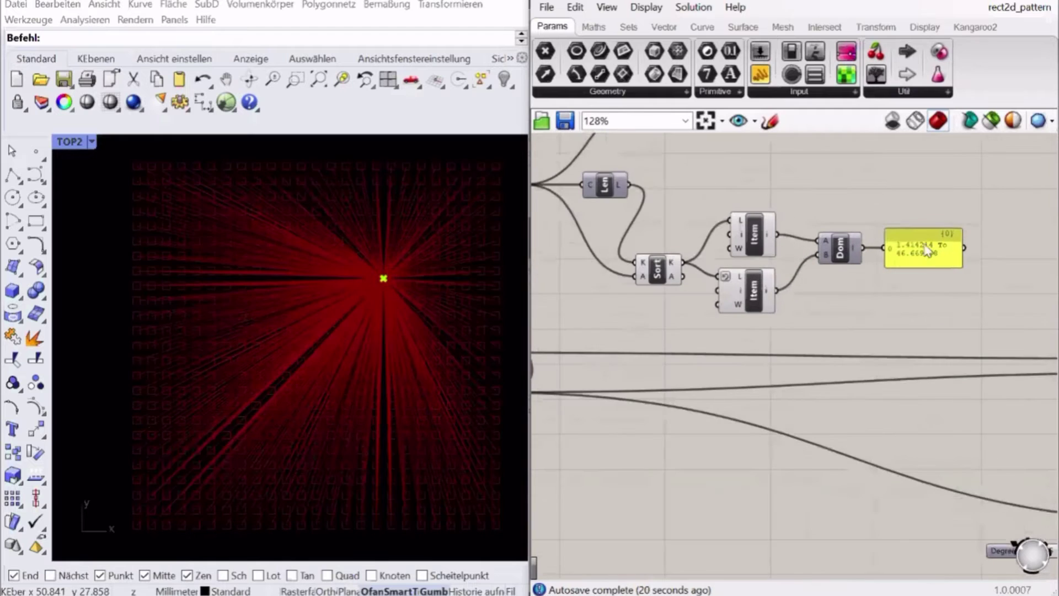
scroll(924, 209, "down", 2)
right_click_drag(863, 161, 865, 190)
double_click(984, 207)
type("rem")
left_click(965, 165)
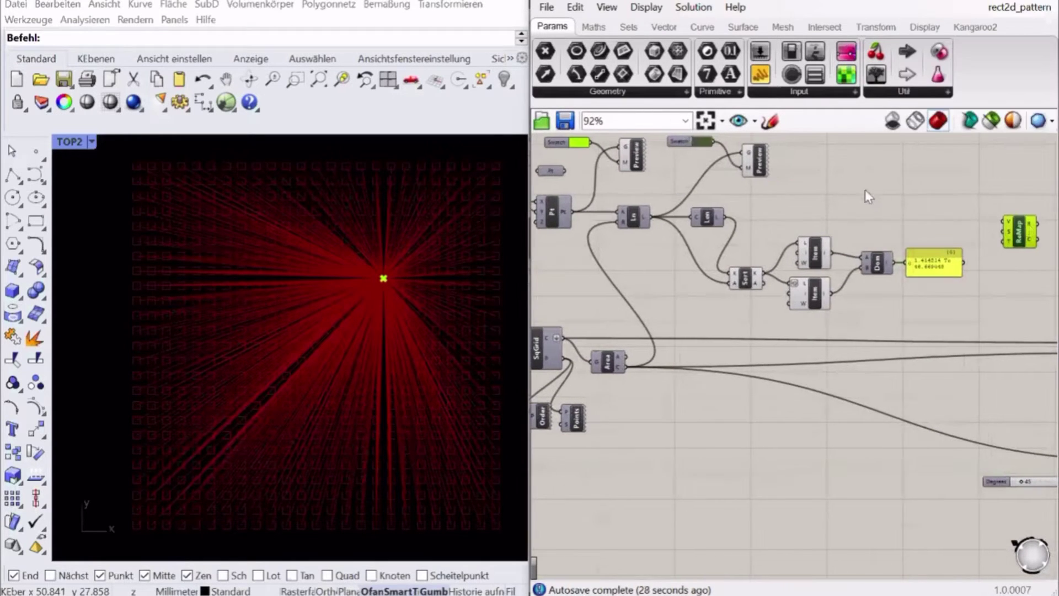
left_click_drag(723, 217, 1004, 221)
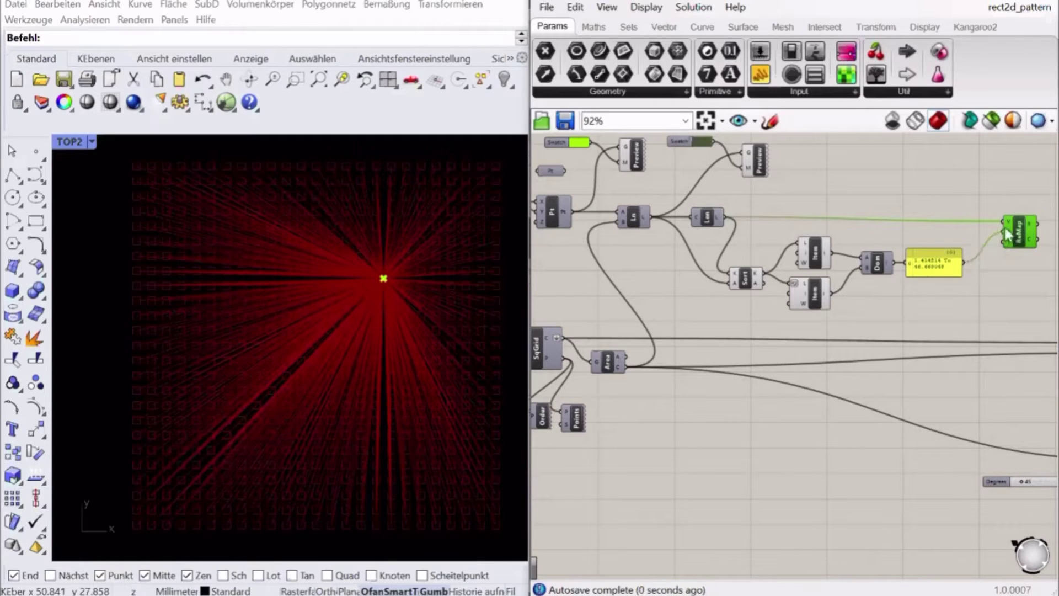
left_click_drag(1005, 234, 1004, 232)
Add a second Construct Domain component above the distance domain panel, near ReMap.
scroll(1004, 253, "up", 4)
left_click(809, 266)
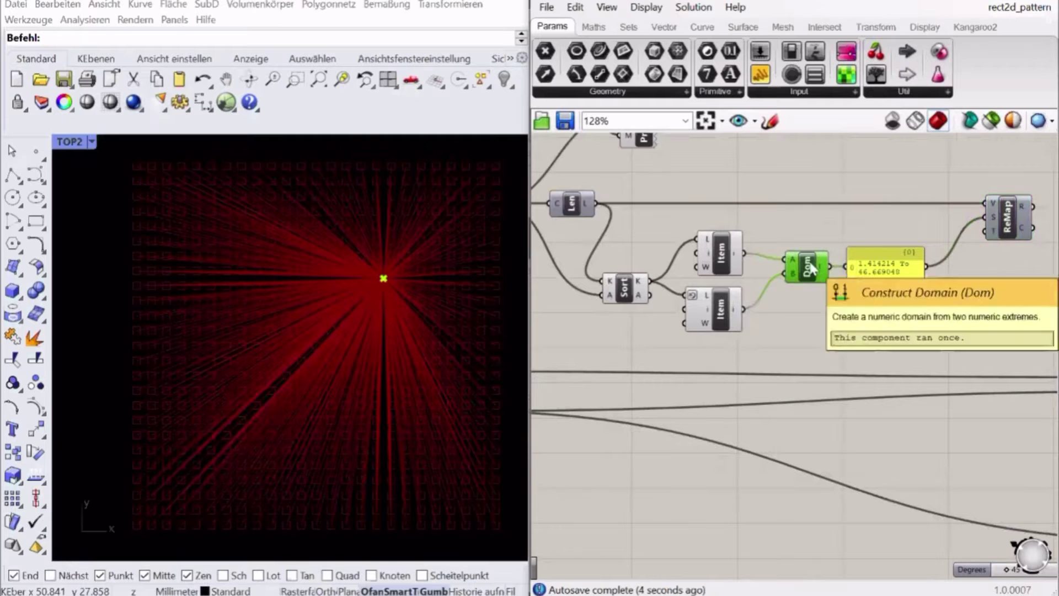
double_click(905, 156)
type("dom")
key("Down")
key("Down")
key("Down")
key("Return")
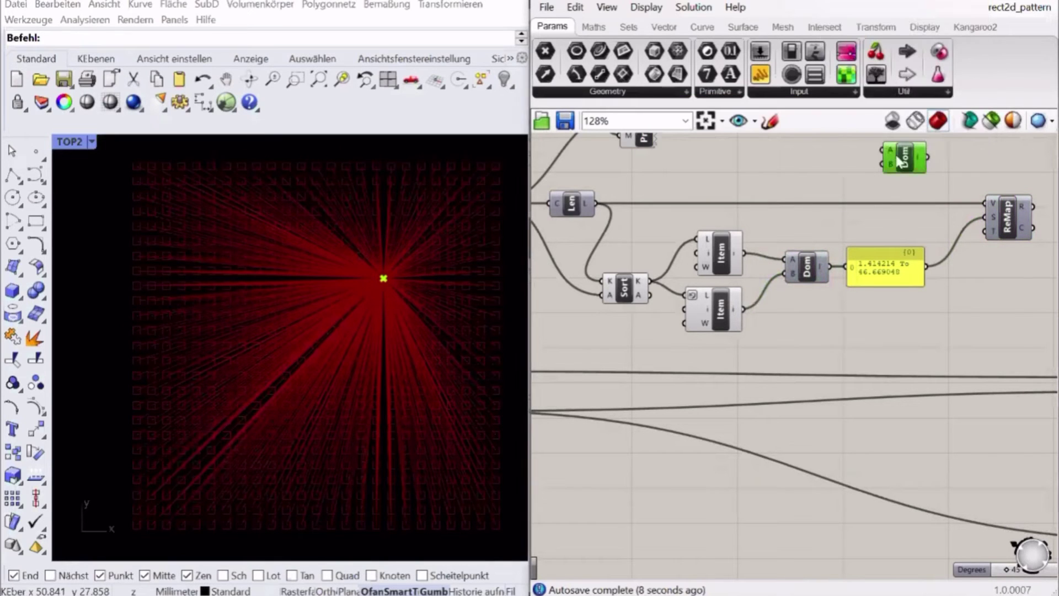
left_click_drag(898, 160, 897, 170)
Feed number sliders of 0.1 and 1.5 into the new domain's start and end, and connect the domain to ReMap's target.
double_click(805, 161)
type("0.1")
key("Return")
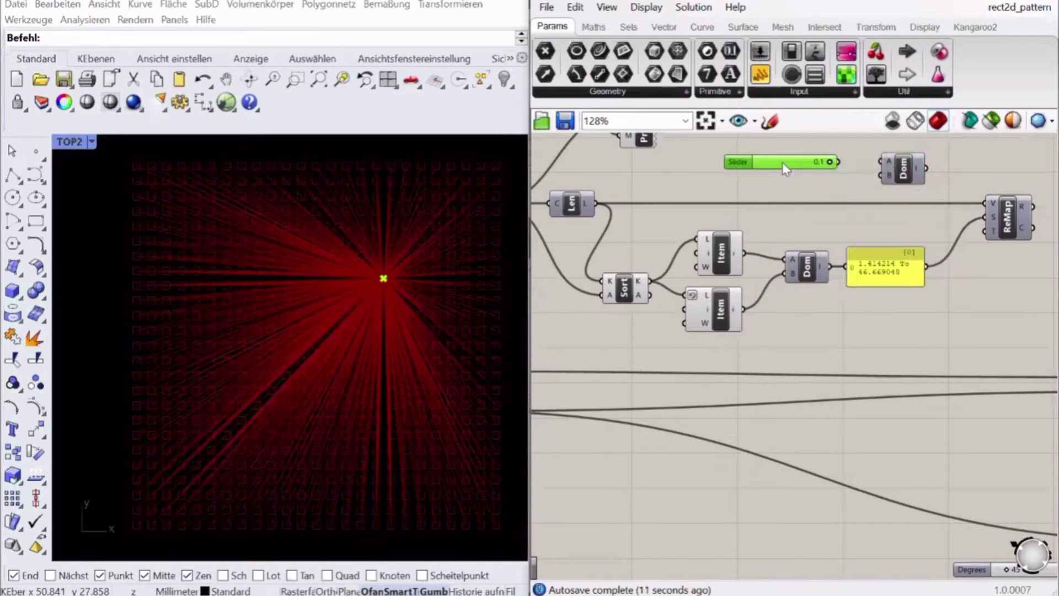
double_click(818, 177)
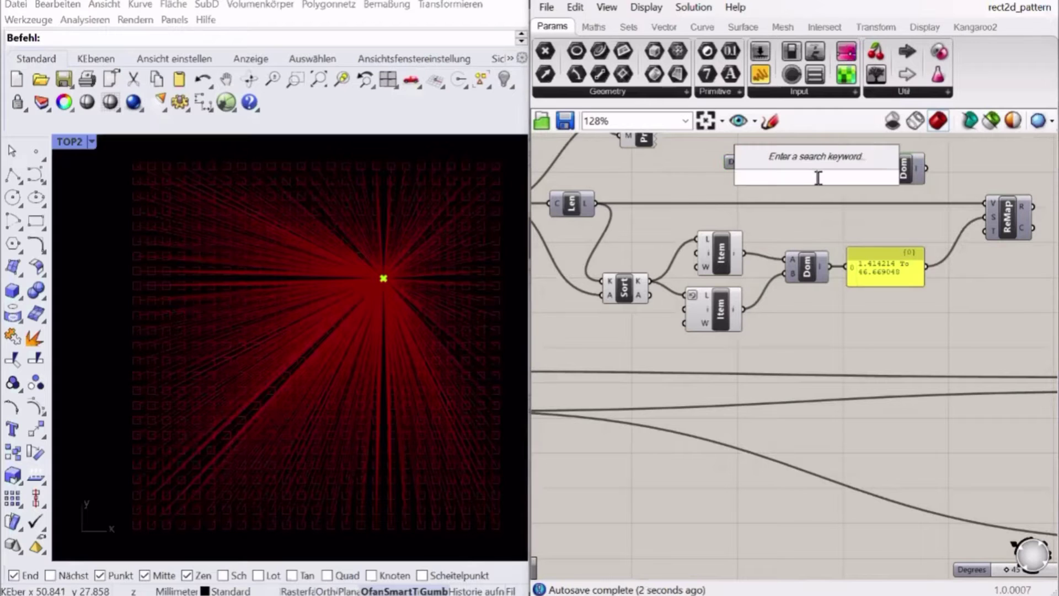
type("1.5")
key("Return")
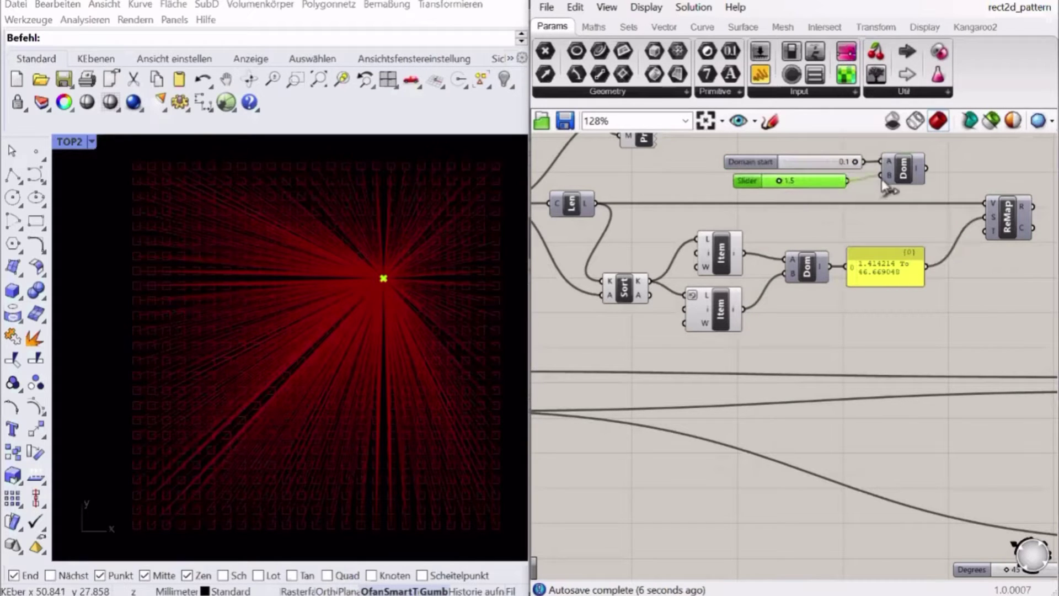
left_click_drag(884, 187, 882, 177)
left_click_drag(996, 241, 941, 169)
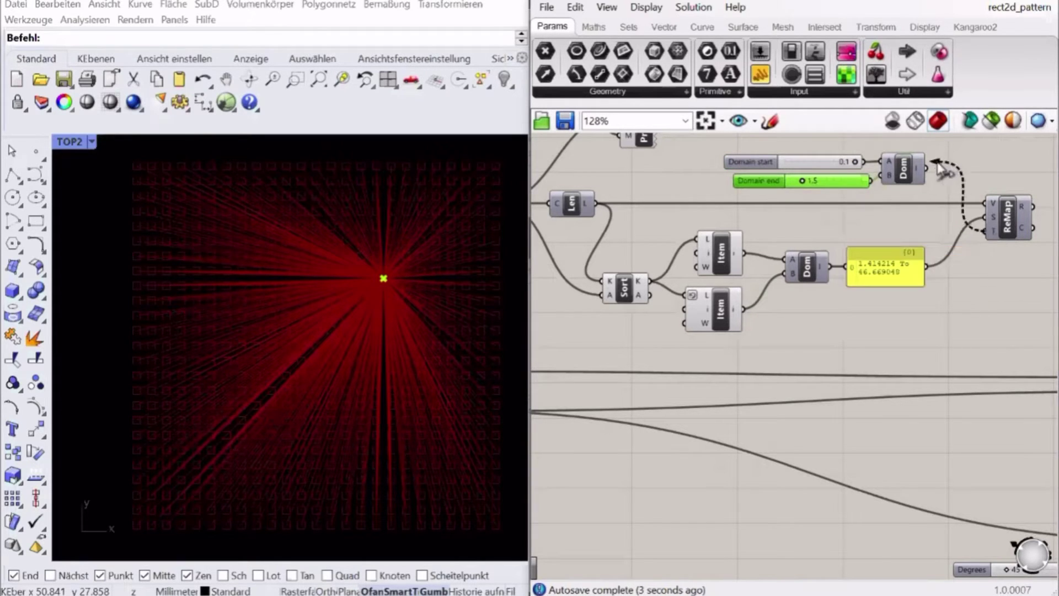
Attach a panel to ReMap's mapped output, shrink it and place it beside the component.
scroll(1009, 192, "down", 1)
right_click_drag(1009, 192, 861, 202)
left_click_drag(832, 129, 905, 220)
left_click_drag(991, 243, 968, 247)
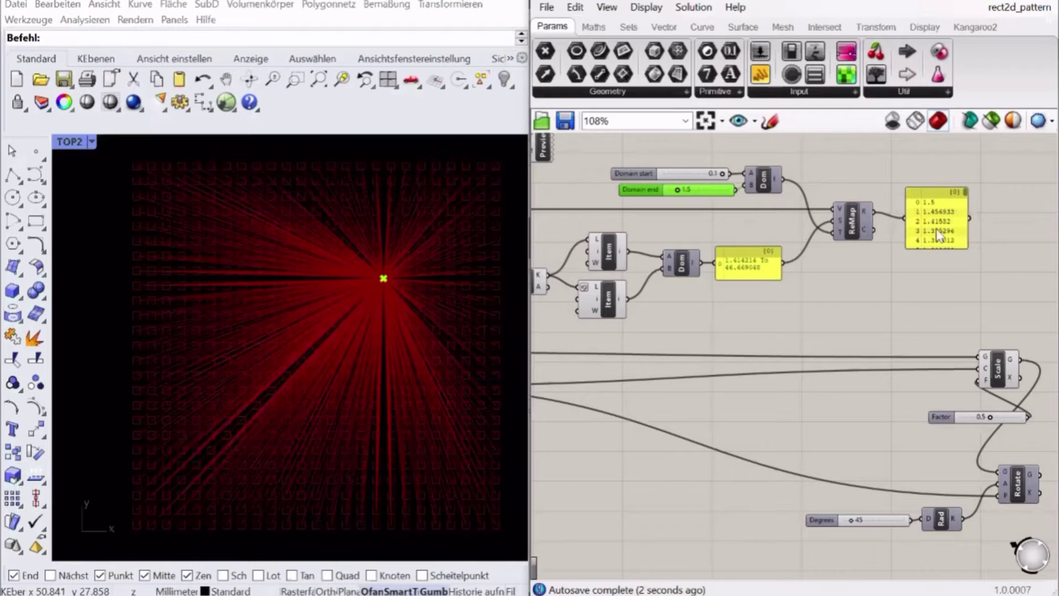
scroll(945, 200, "up", 2)
mouse_move(1005, 182)
left_mouse_down()
mouse_move(1007, 241)
mouse_move(1005, 178)
left_mouse_up()
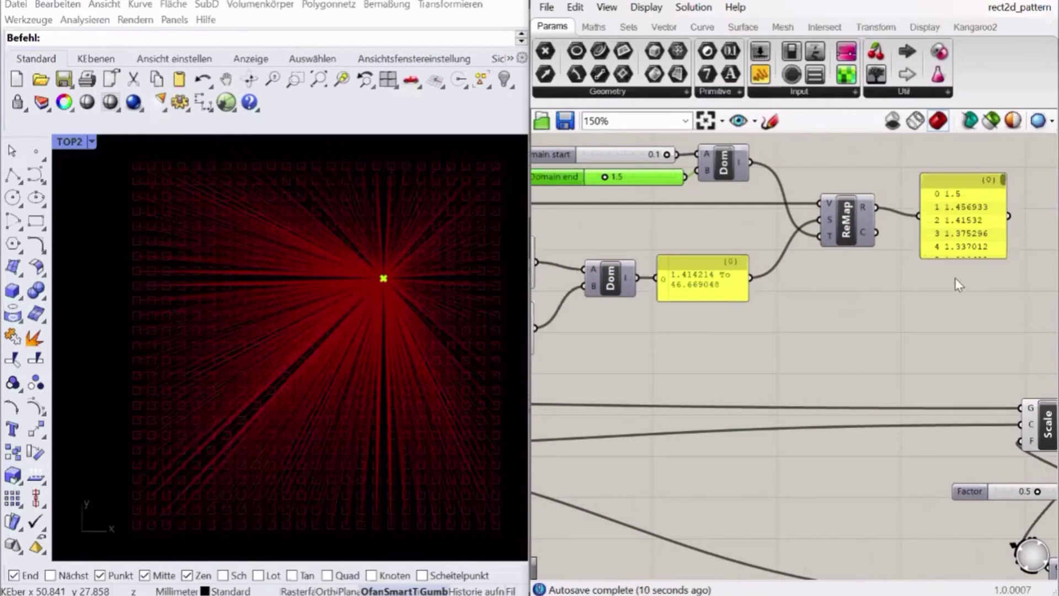
left_click_drag(956, 231, 943, 226)
Replace the 0.5 slider with the remapped values panel as the Scale component's factor input.
left_click(928, 270)
scroll(866, 213, "down", 3)
scroll(941, 230, "up", 2)
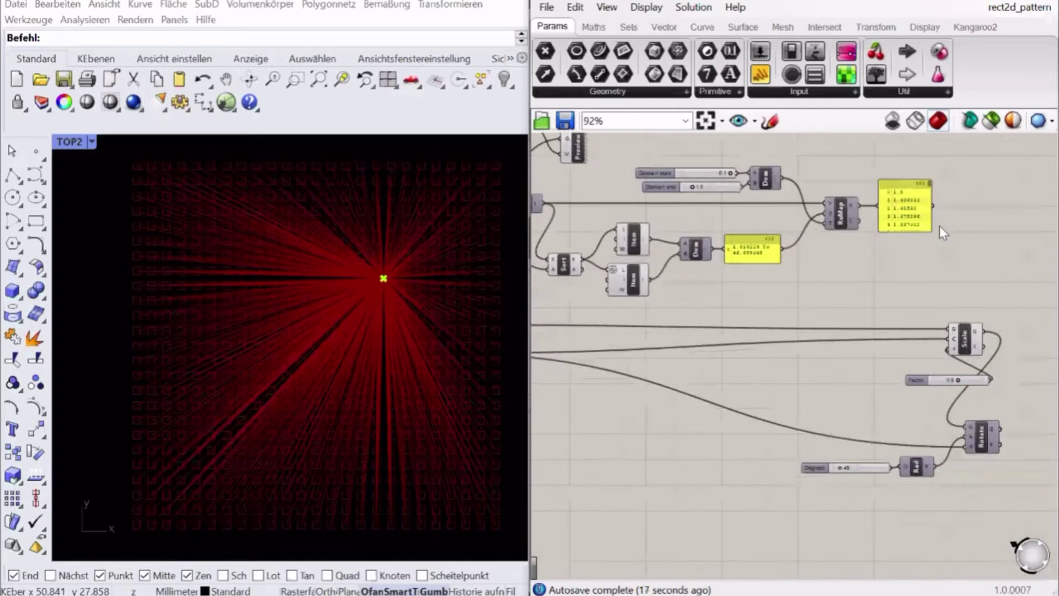
left_click(969, 365)
left_click_drag(950, 369, 936, 208)
scroll(986, 280, "down", 2)
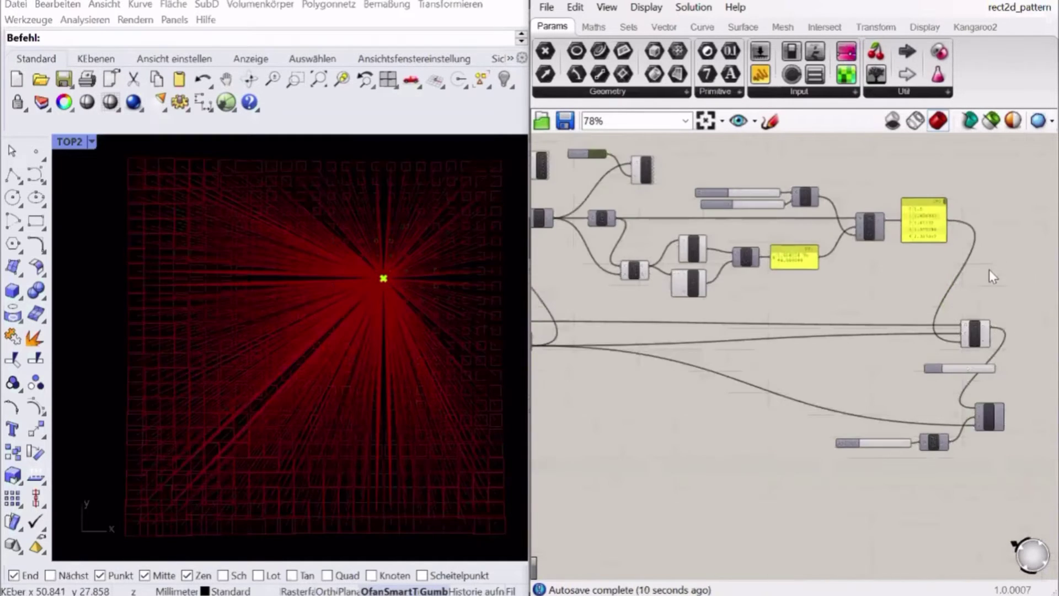
Hide the Scale component's viewport preview and set the Degrees slider to 0.
scroll(1005, 369, "up", 3)
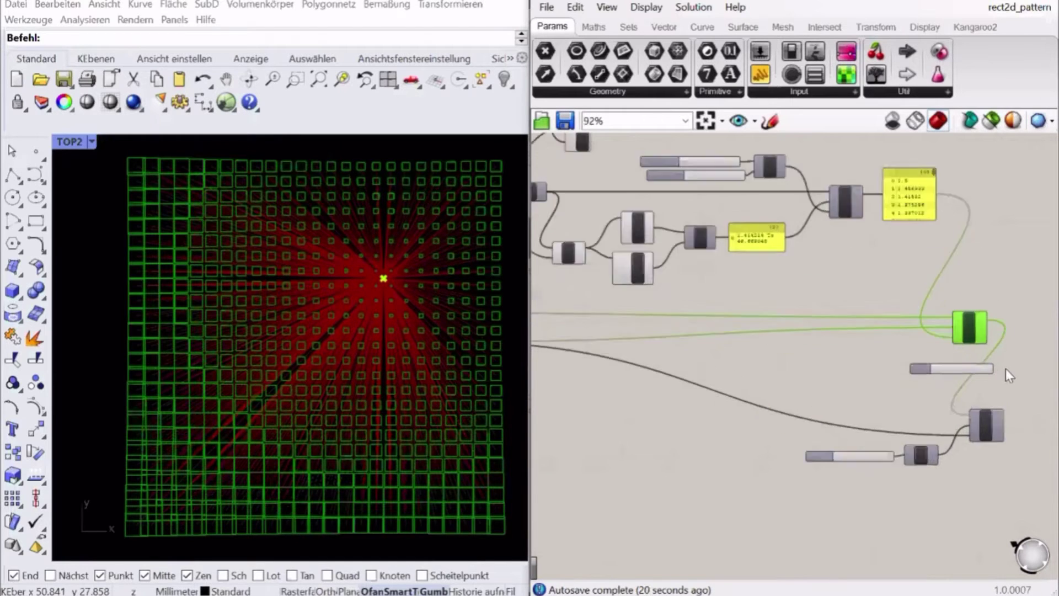
left_click(984, 448)
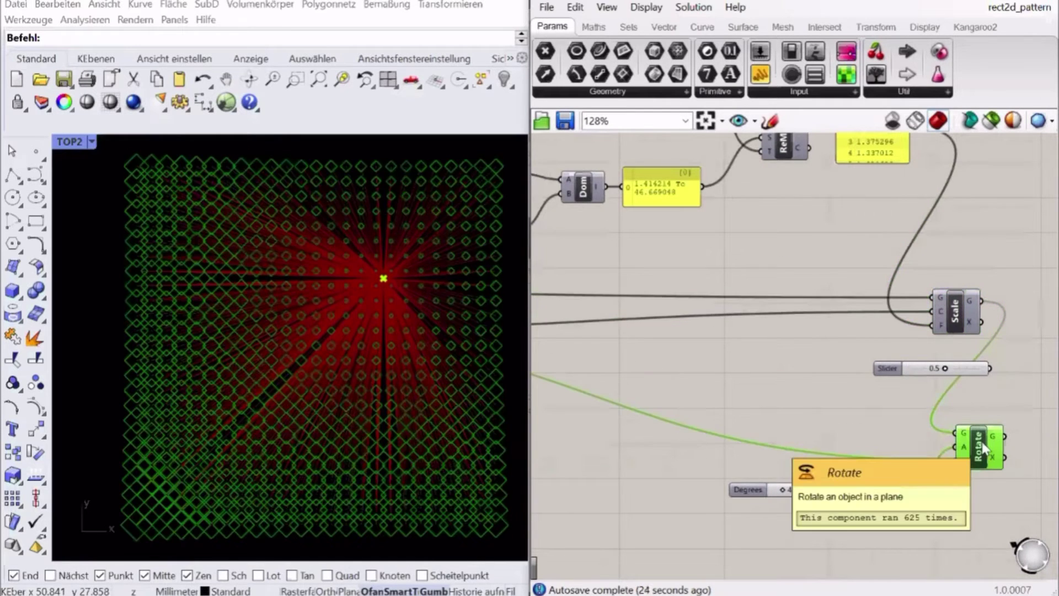
mouse_move(783, 489)
left_mouse_down()
mouse_move(814, 491)
mouse_move(773, 491)
left_mouse_up()
left_click(881, 409)
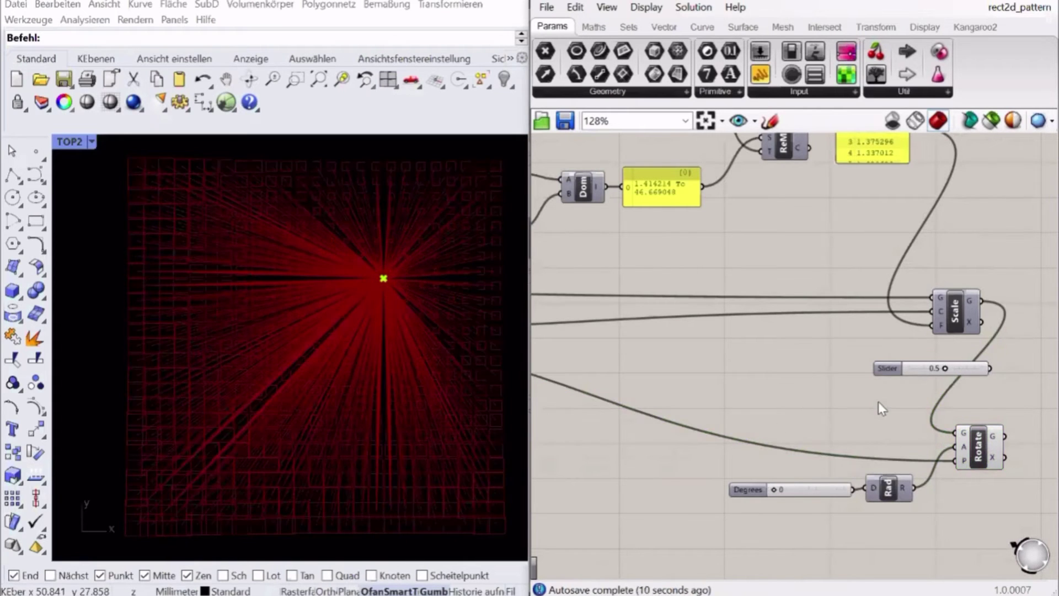
Add a Custom Preview for Rotate's geometry output with a Colour Swatch as its material.
right_click_drag(878, 402, 781, 367)
double_click(988, 355)
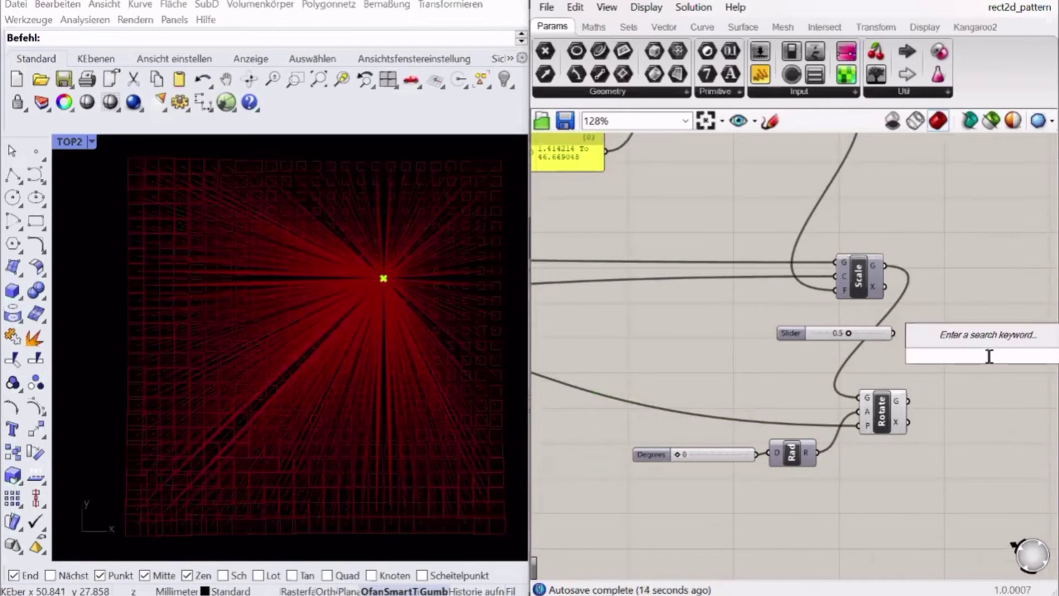
type("pre")
left_click(996, 315)
left_click_drag(908, 401, 1007, 446)
double_click(978, 448)
type("swa")
left_click(920, 385)
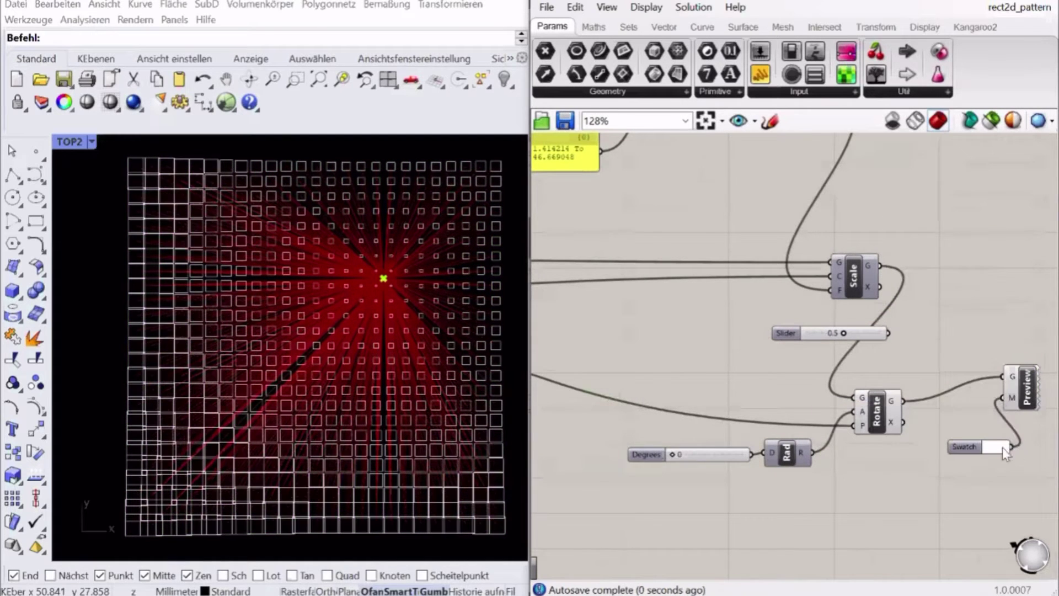
Set the rotated pattern's colour swatch to light blue with hue 207°, saturation 54 and value 100.
left_click(1001, 448)
left_click_drag(936, 389, 852, 346)
left_click_drag(999, 478, 1025, 464)
left_click(953, 344)
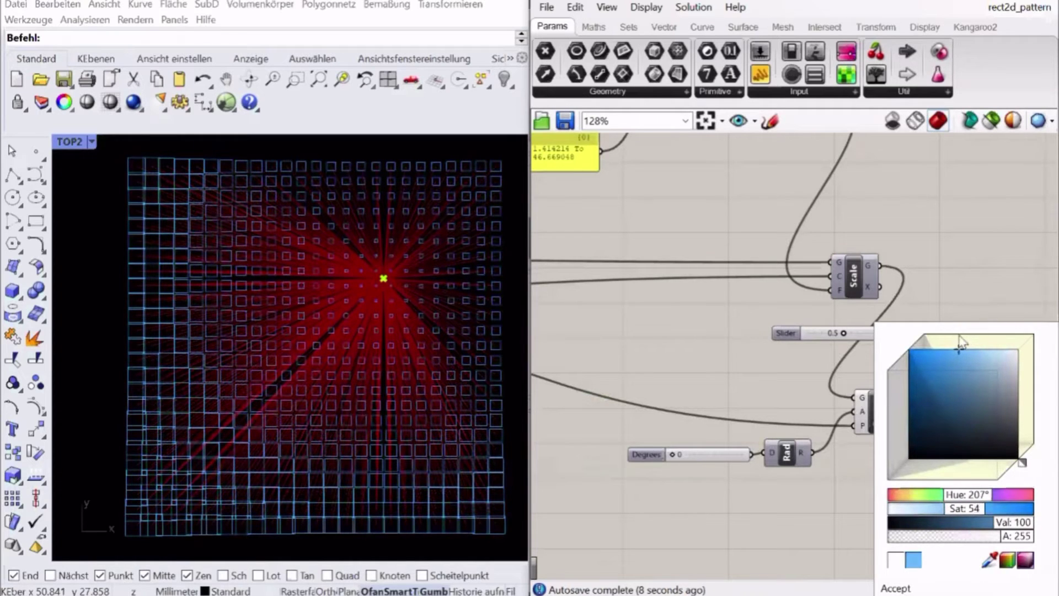
Set the rotation's Degrees slider to 66.
scroll(1010, 326, "down", 1)
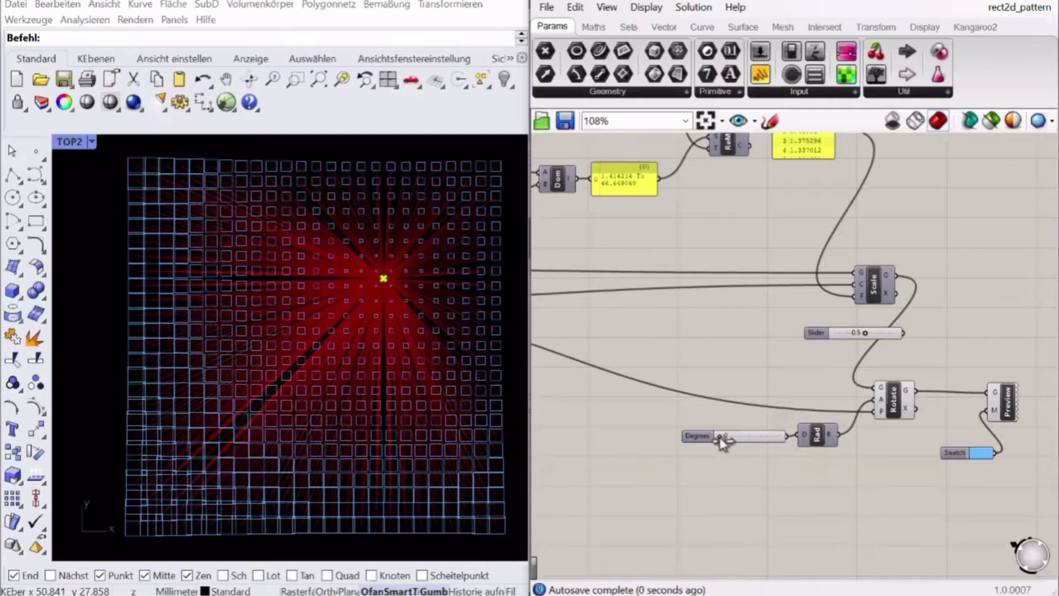
left_click_drag(719, 437, 732, 437)
scroll(829, 337, "down", 1)
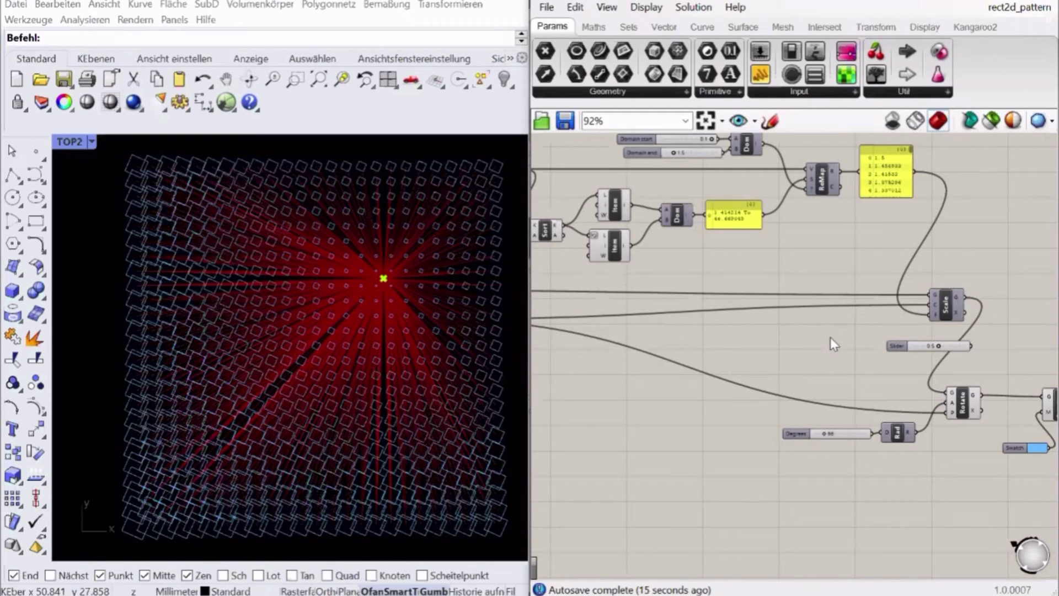
Duplicate the ReMap component below the original and place a panel containing "0 TO 360" beside the copy.
left_click(819, 175)
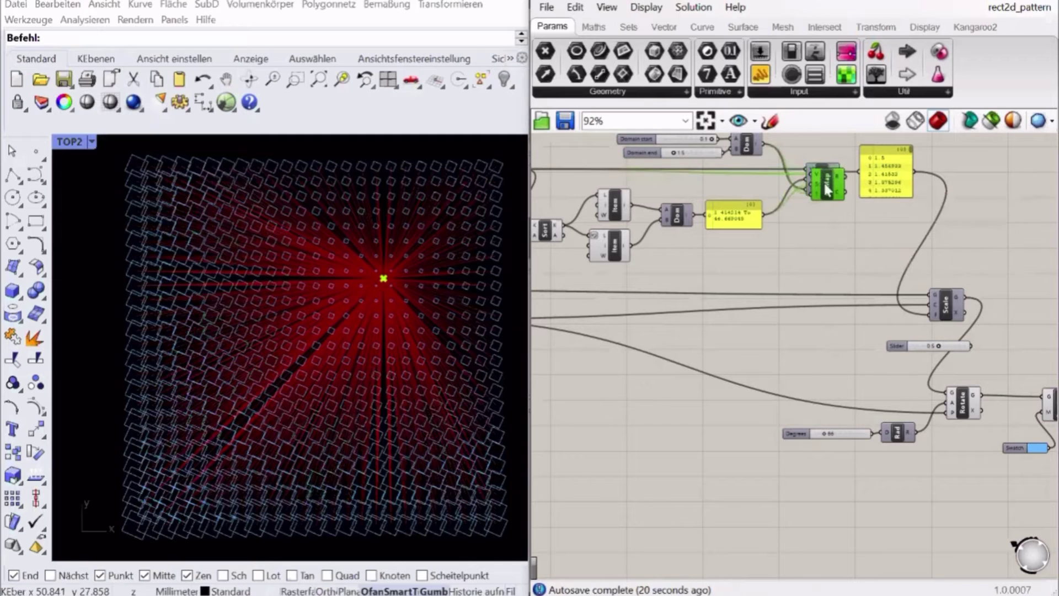
left_click_drag(820, 175, 826, 344, "alt")
left_click_drag(761, 78, 733, 356)
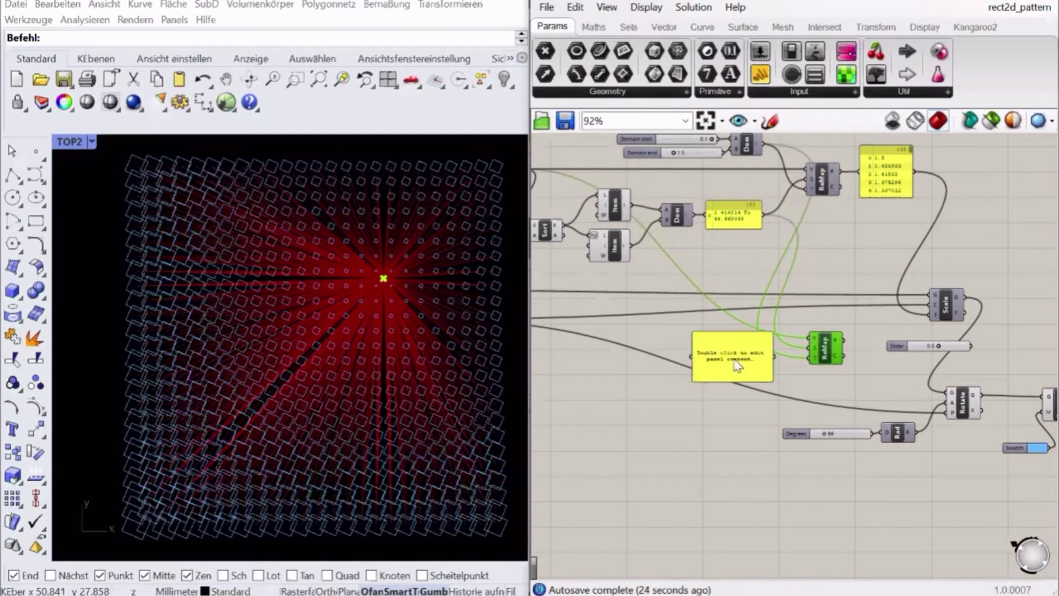
double_click(736, 357)
type("0 TO 360")
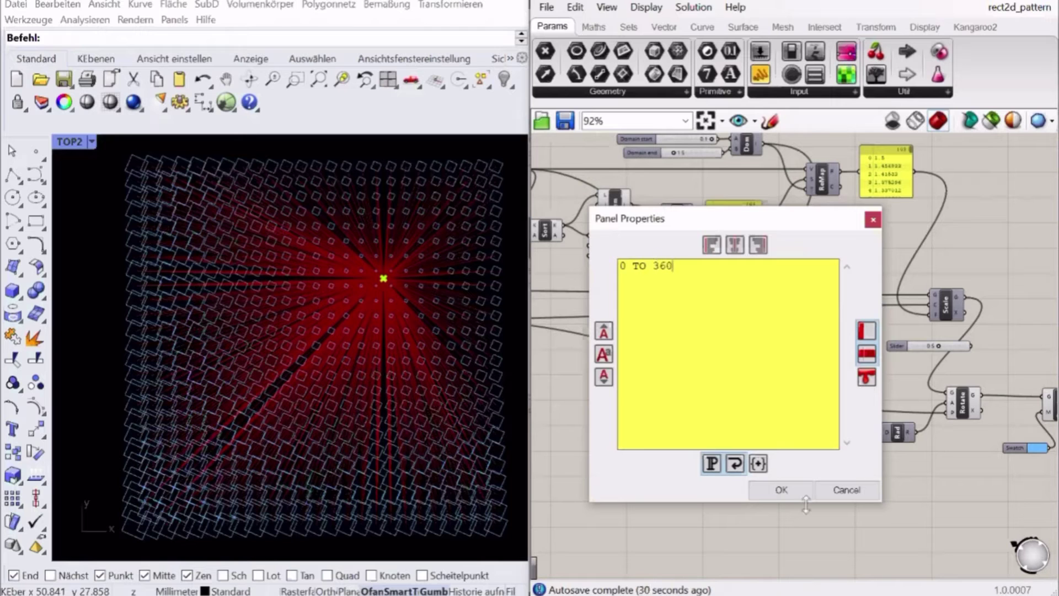
left_click(787, 495)
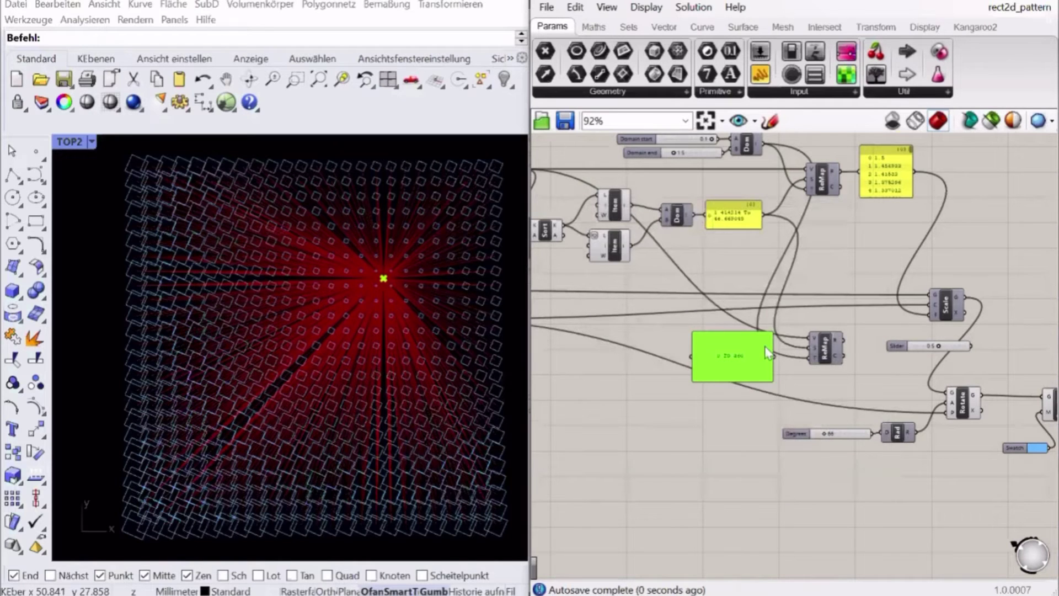
Shrink the 0 TO 360 panel and connect it to the copied ReMap's target input, replacing the inherited domain.
scroll(766, 348, "up", 3)
left_click_drag(775, 325, 745, 366)
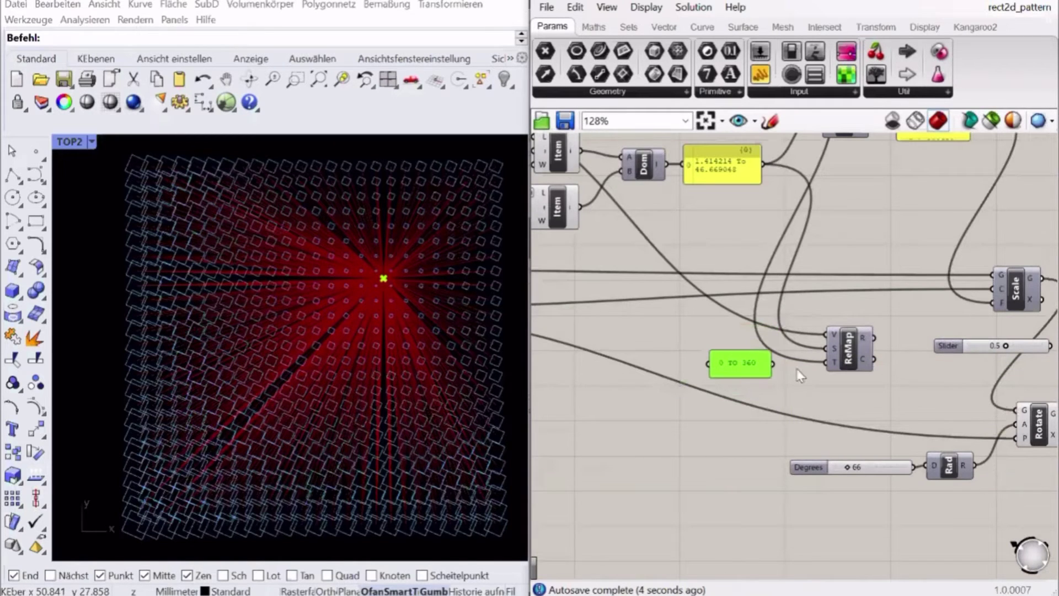
right_click_drag(829, 379, 738, 374)
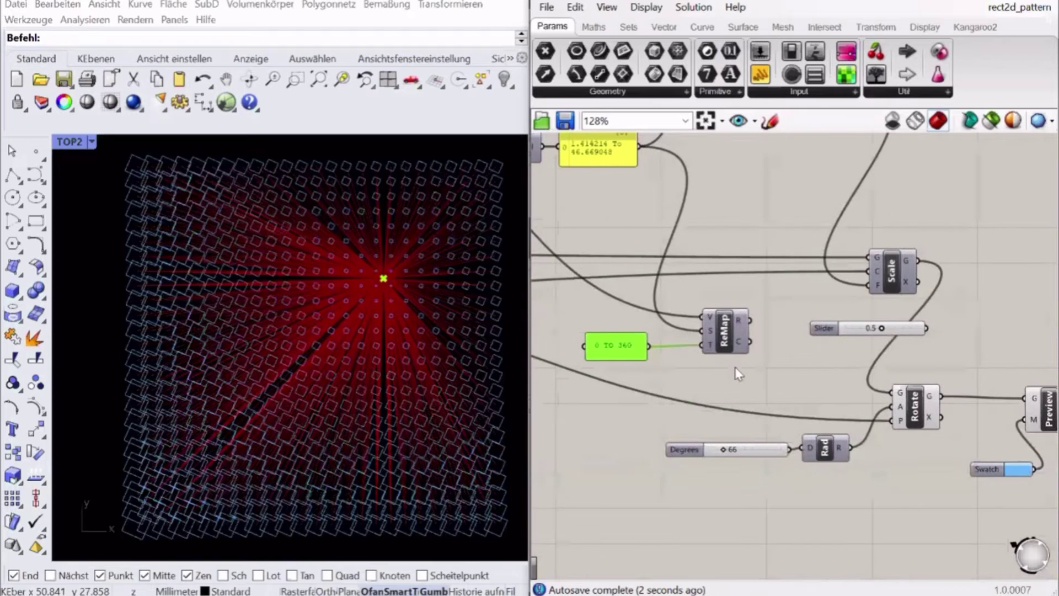
Attach a panel to the copied ReMap's mapped output, narrow it and place it beside the component.
left_click_drag(761, 77, 750, 320)
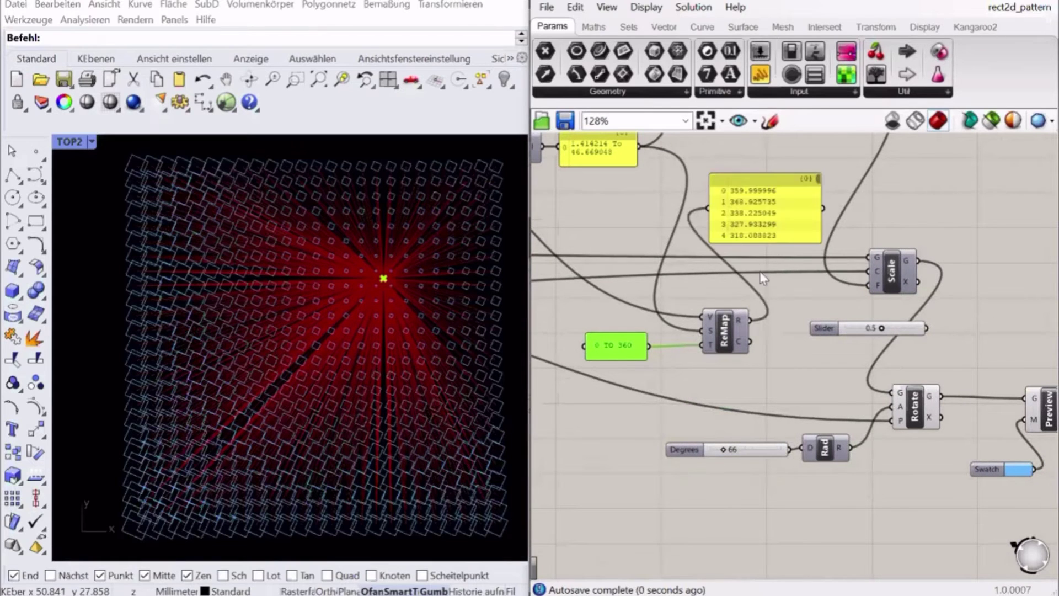
left_click(817, 224)
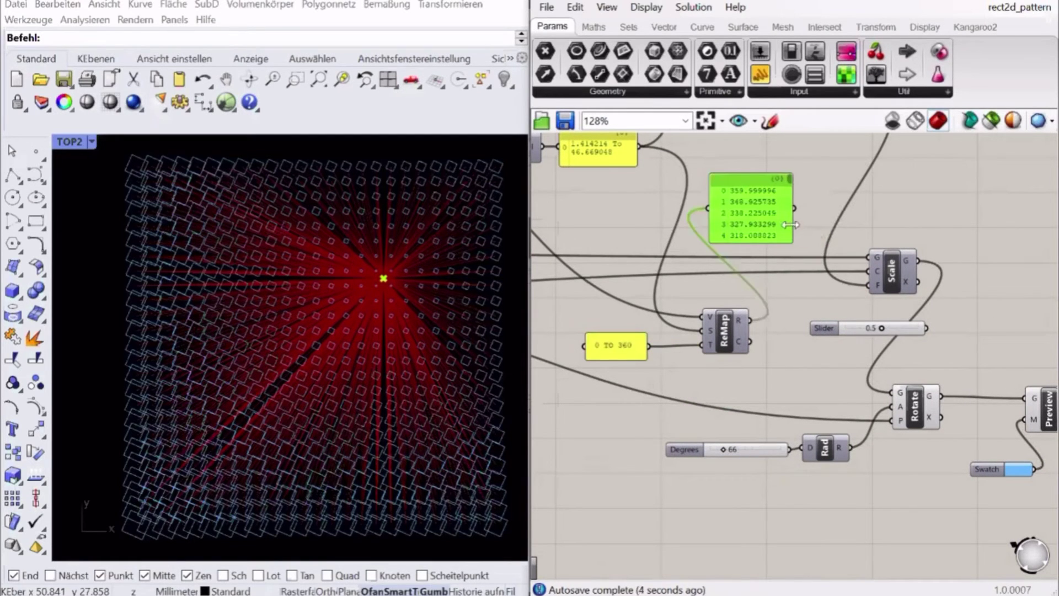
left_click_drag(748, 194, 800, 309)
Shift the copied ReMap and its 0 TO 360 panel aside, and feed the remapped angles panel into Rad's degrees input.
left_click_drag(792, 388, 607, 306)
left_click_drag(787, 317, 802, 448)
left_click(850, 376)
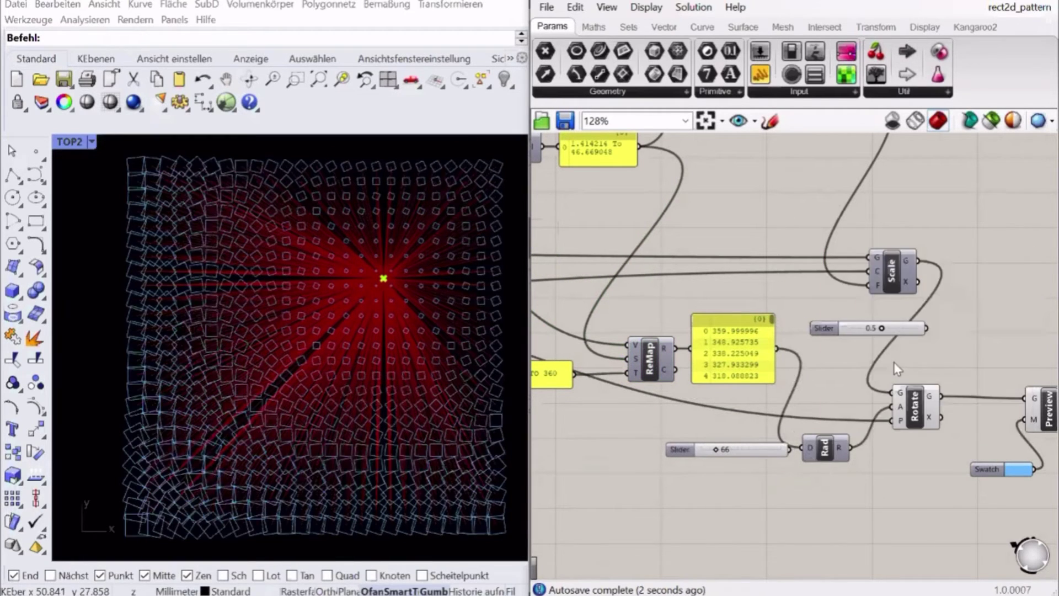
Hide the viewport previews of the Sort and both List Item components.
scroll(919, 353, "down", 4)
scroll(754, 236, "up", 3)
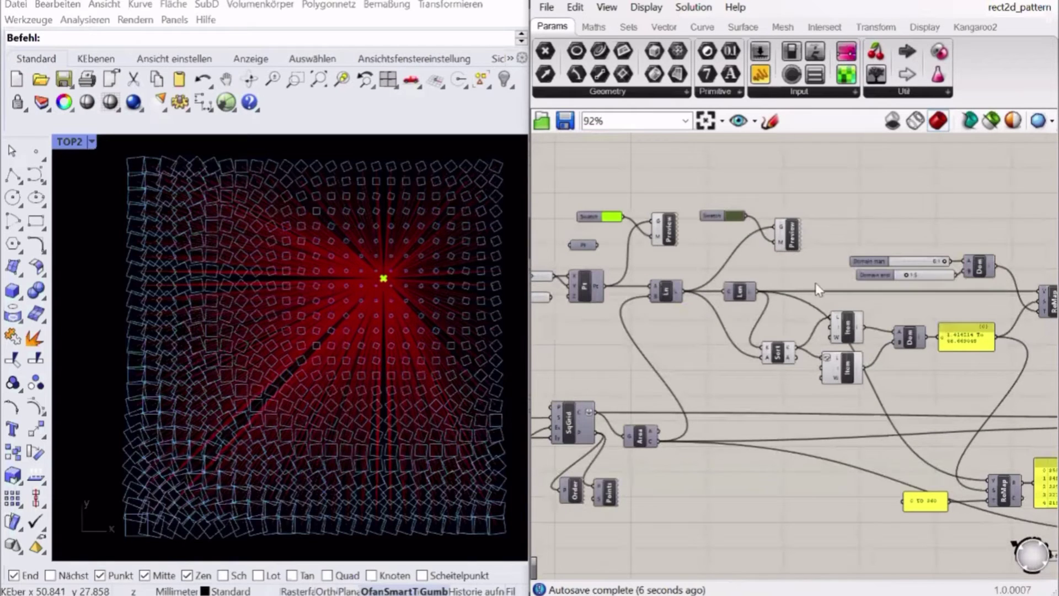
left_click(784, 355)
left_click(848, 370)
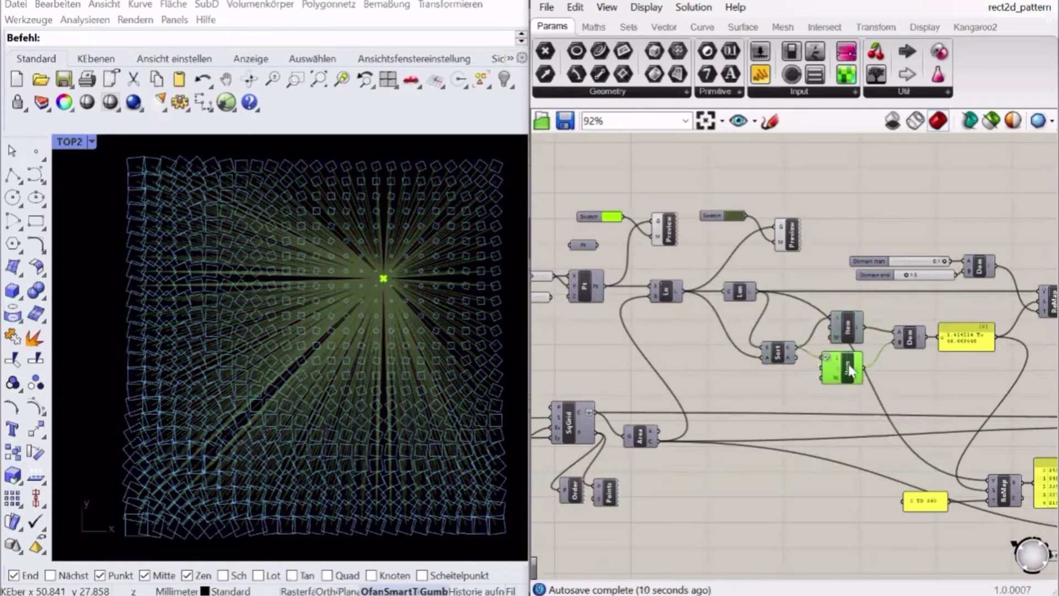
Hide the Rotate component's viewport preview and move the disconnected 66 slider below Rad.
scroll(684, 238, "down", 3)
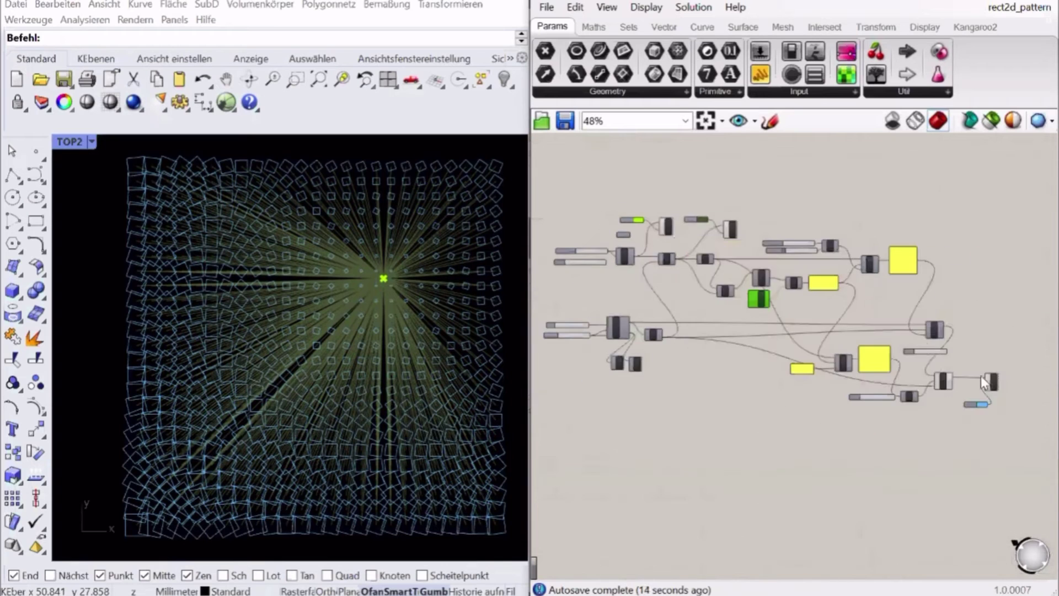
scroll(891, 382, "up", 4)
left_click(898, 389)
left_click_drag(900, 393, 924, 396)
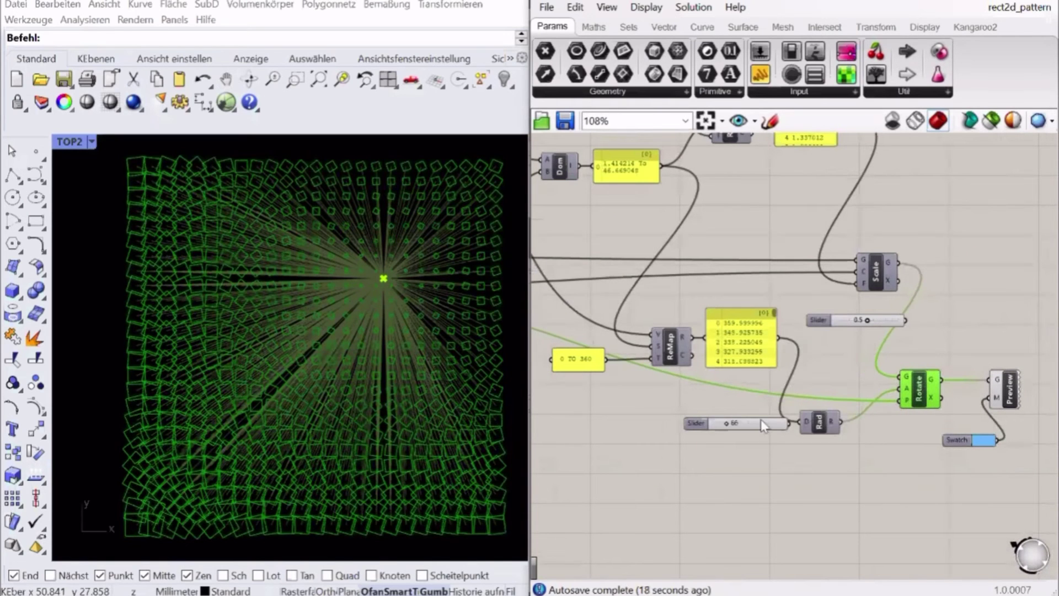
left_click_drag(762, 420, 816, 449)
scroll(1029, 382, "down", 3)
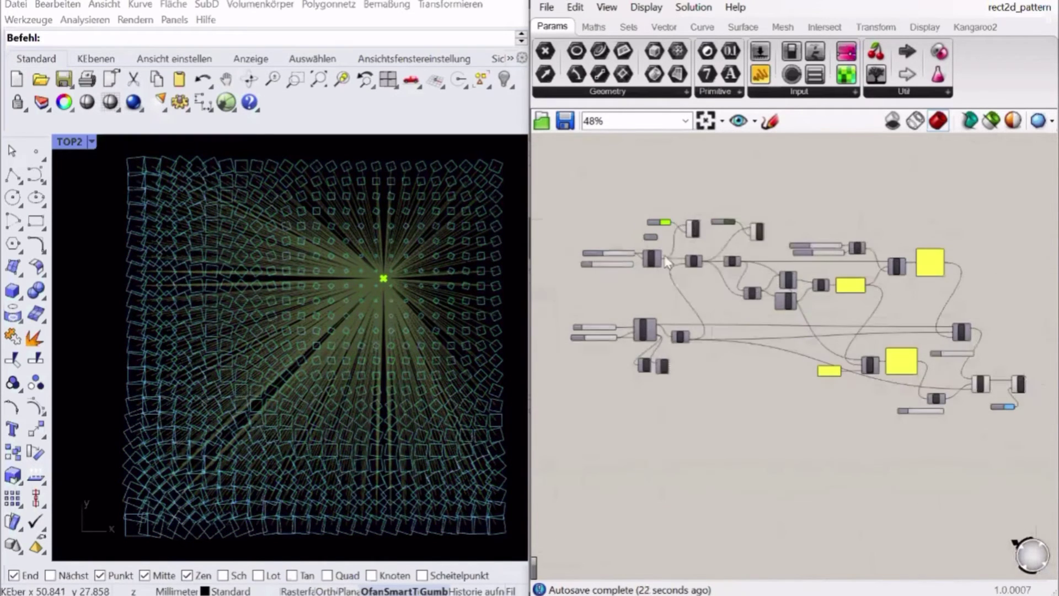
Set the X coordinate slider to 20, feed the lower slider into Pt's Y input and set it to 6.
scroll(601, 257, "up", 5)
left_click(659, 253)
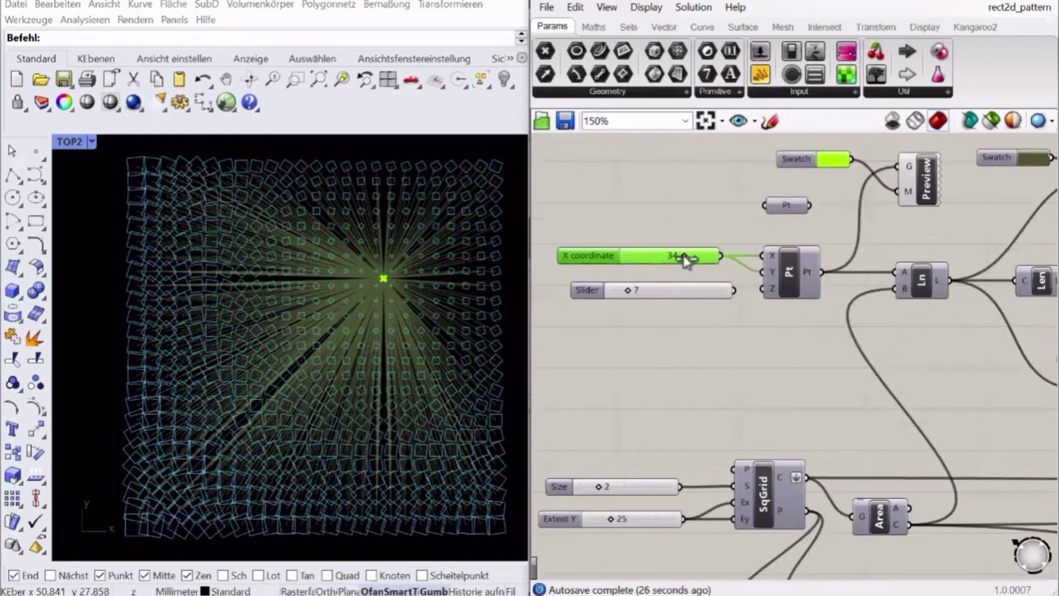
left_click_drag(686, 259, 660, 287)
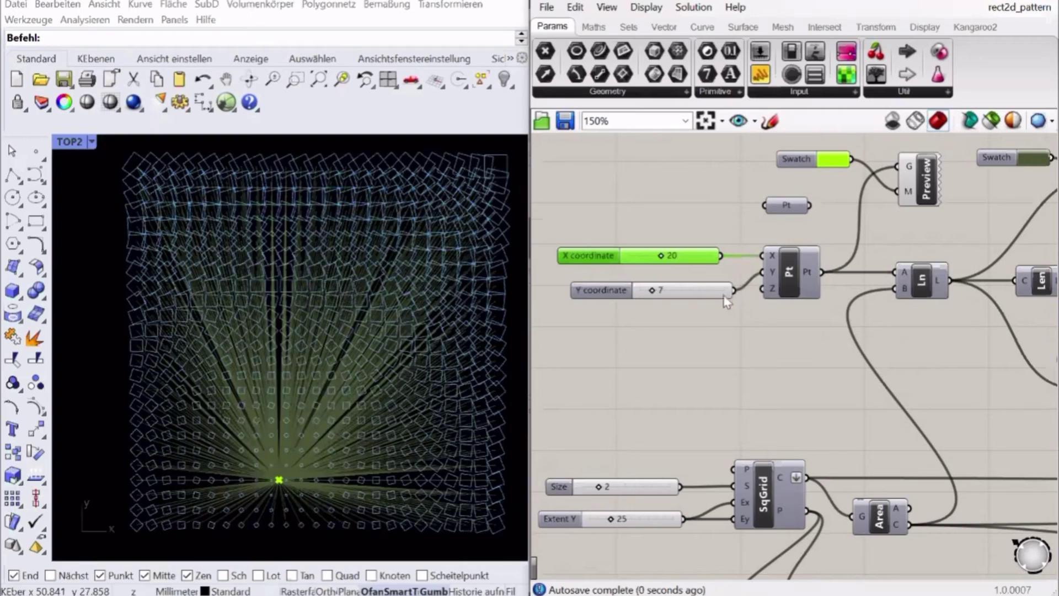
left_click_drag(630, 292, 642, 312)
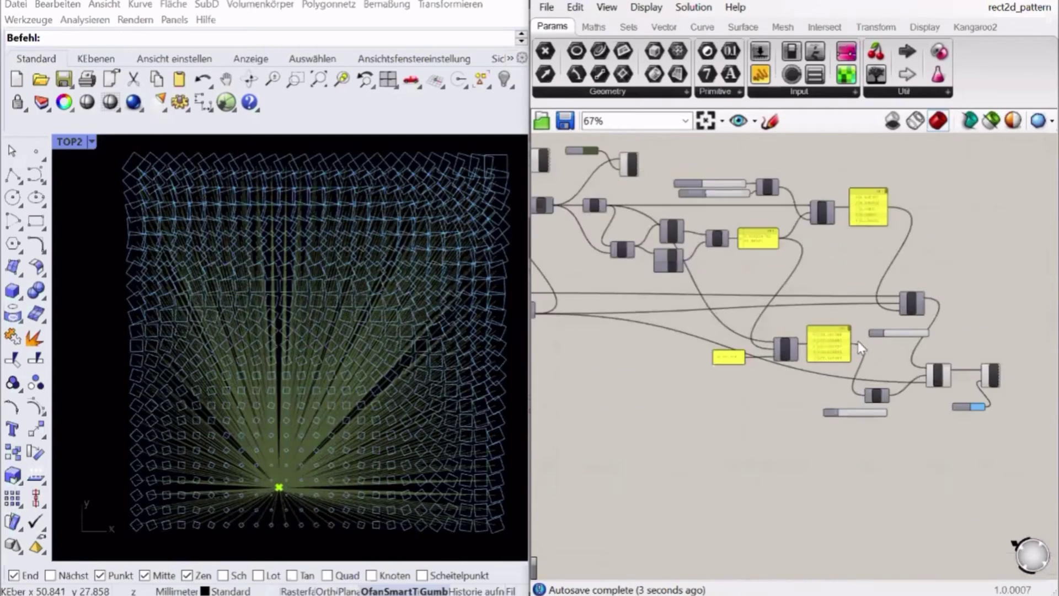
Shift the custom Preview and its blue swatch away from Rotate to free up space.
scroll(937, 380, "up", 3)
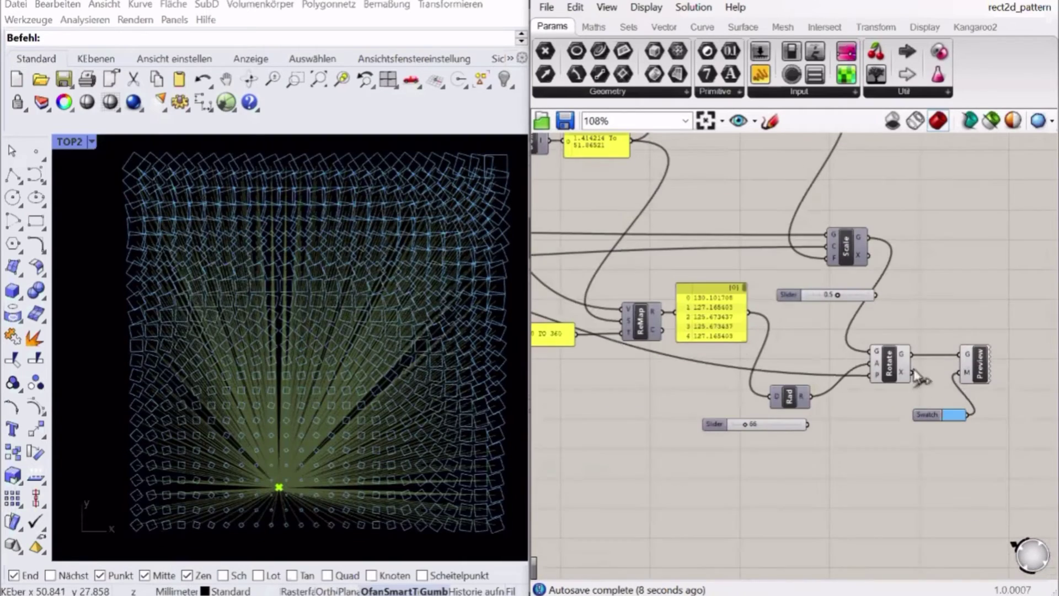
left_click(894, 356)
scroll(799, 362, "down", 3)
left_click_drag(1014, 337, 867, 410)
scroll(953, 391, "up", 2)
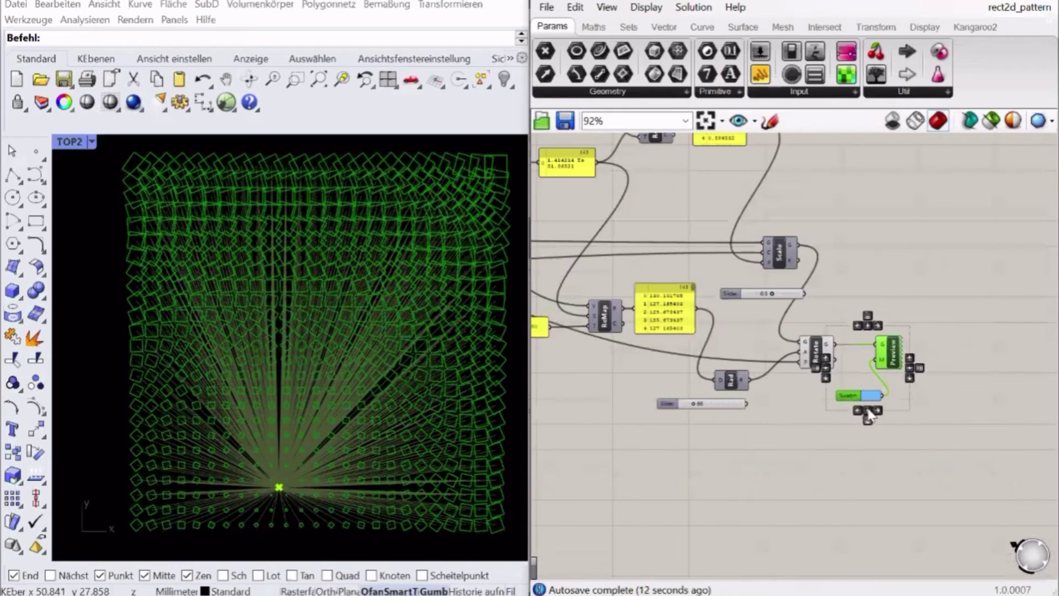
left_click_drag(888, 346, 942, 344)
Add a second Scale component below Rotate and feed the rotated geometry into it.
double_click(847, 427)
type("sca")
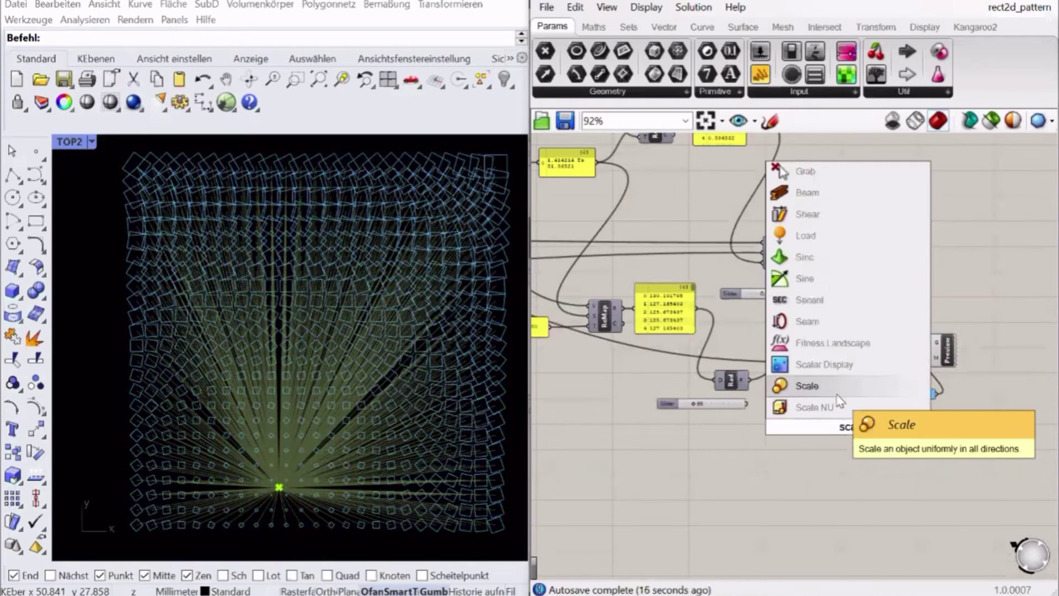
left_click(837, 387)
left_click(847, 426)
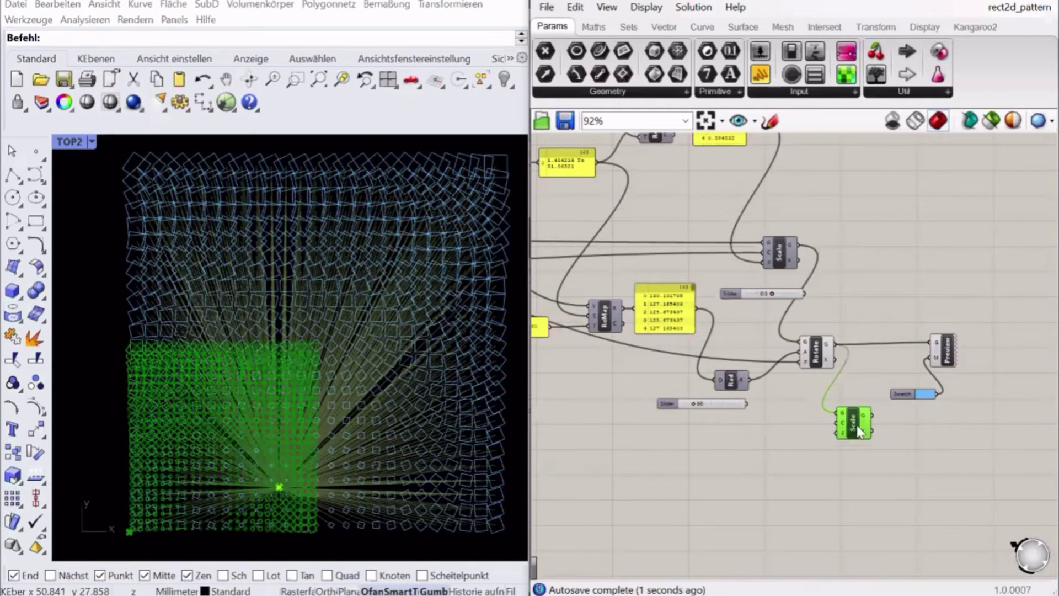
Add an Area component fed by the rotated cells, wire its centroids into the new Scale's center, and hide the Area preview.
double_click(801, 431)
type("area")
key("Return")
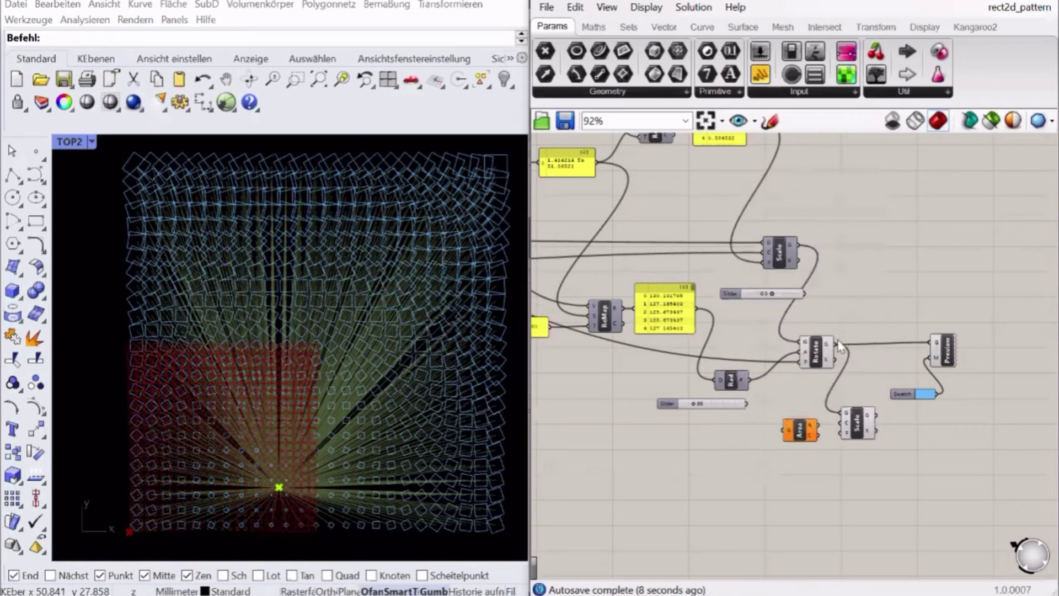
left_click_drag(800, 433, 848, 425)
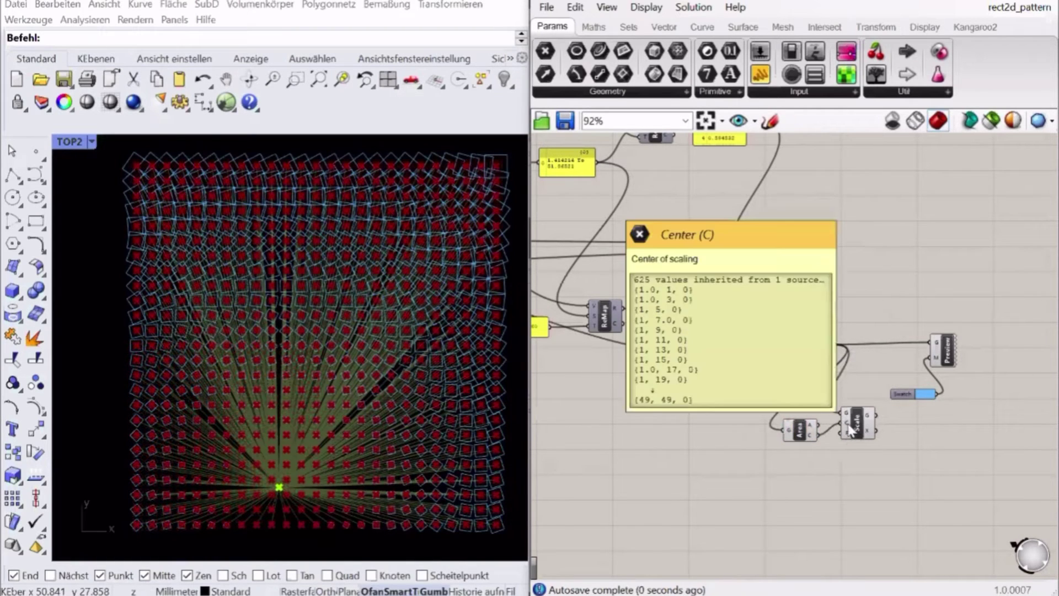
left_click(809, 429)
key("ctrl+q")
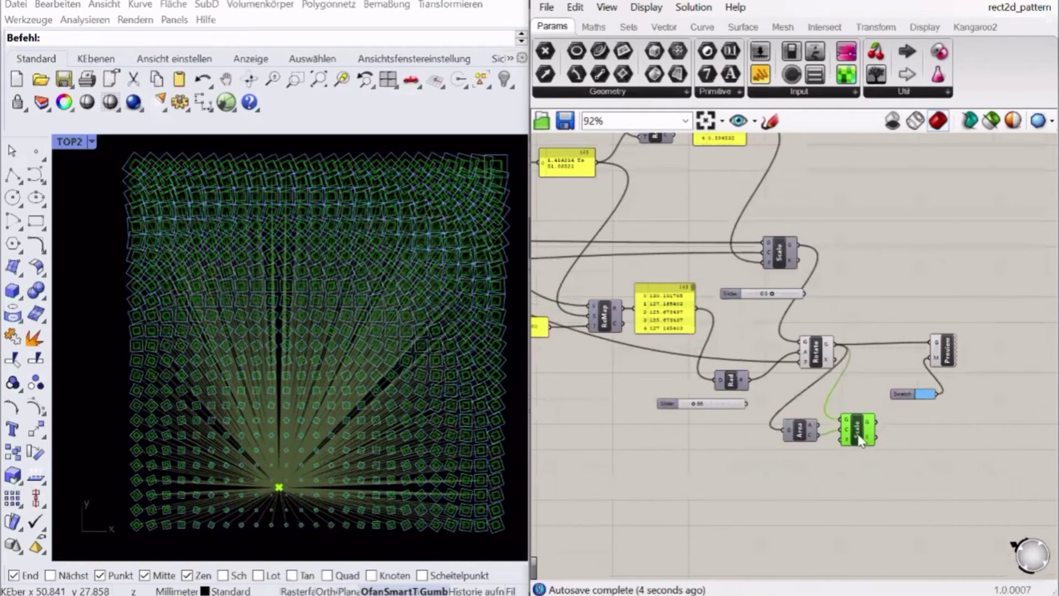
left_click(892, 432)
Create a 0.8 number slider and feed it into the new Scale's factor input.
double_click(822, 469)
type("0.8")
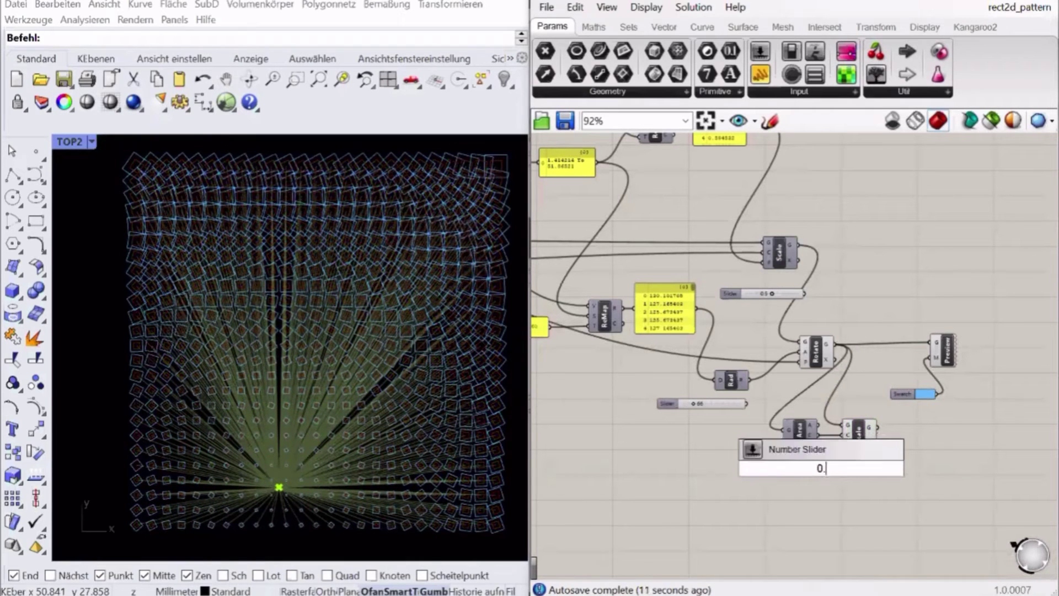
key("Return")
scroll(816, 455, "up", 3)
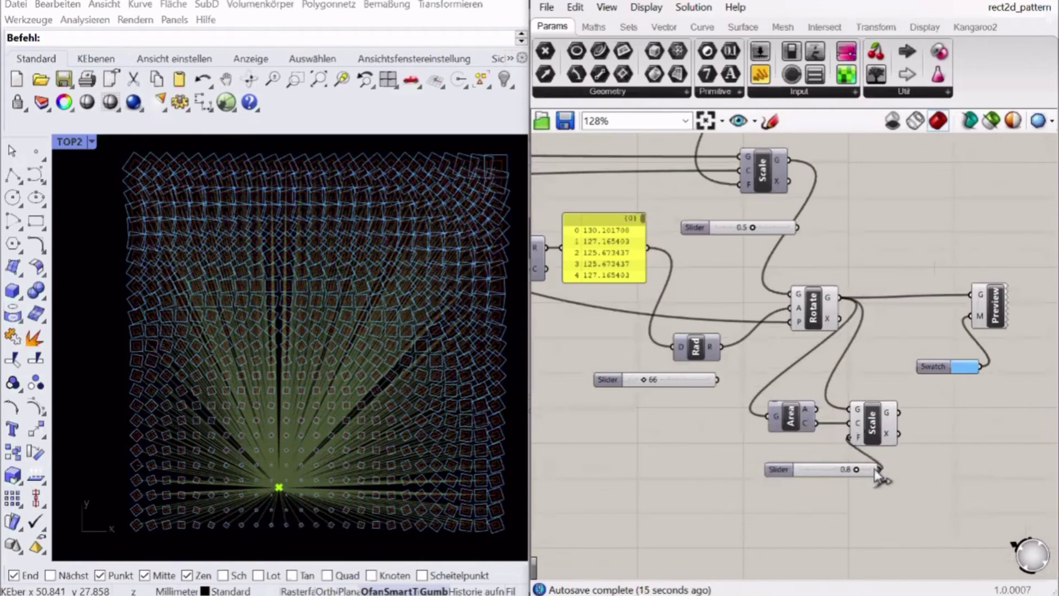
left_click_drag(875, 469, 879, 469)
Duplicate the factor slider with a value of 0.5, add it to the new Scale's factor input, and graft that input.
left_click(871, 423)
left_click_drag(809, 483, 814, 490, "alt")
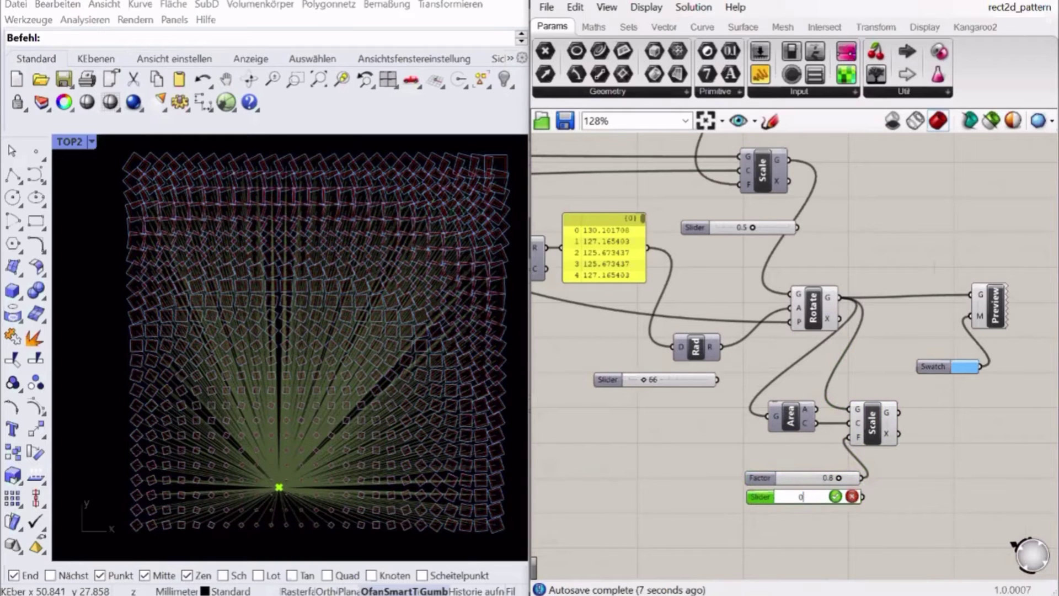
left_click_drag(862, 496, 850, 438)
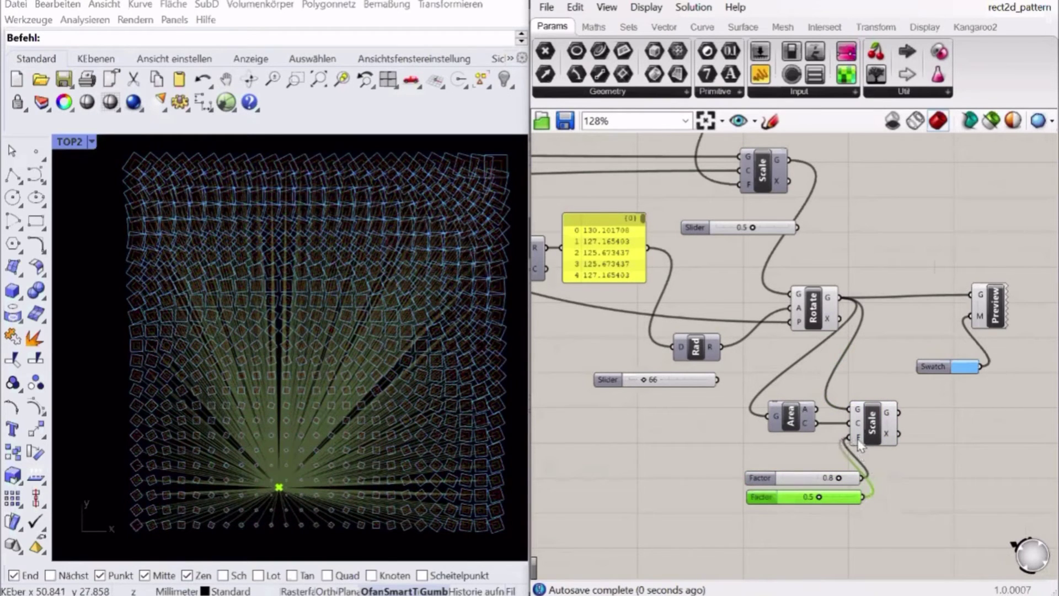
right_click(852, 439)
left_click(887, 432)
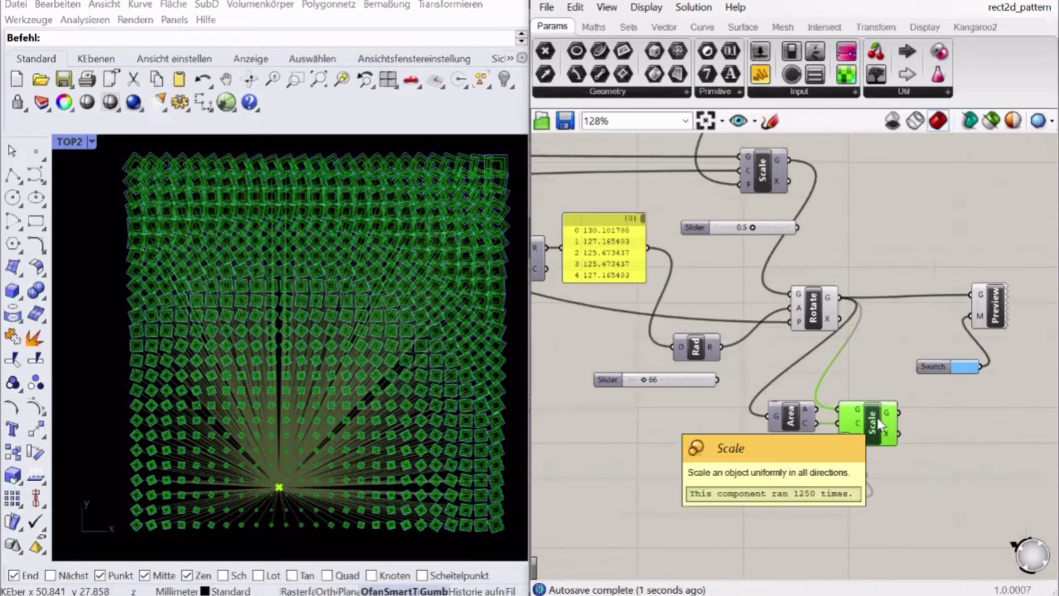
Copy the Preview and swatch, feed the second Scale's geometry into the copy, and recolour its swatch light pink.
left_click_drag(1029, 255, 944, 488)
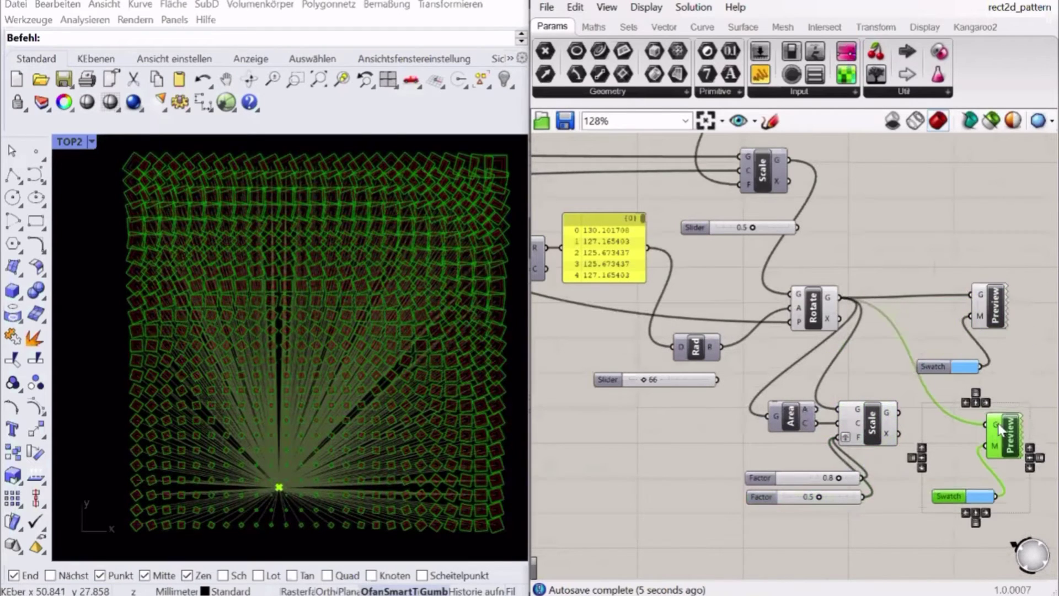
left_click(981, 489)
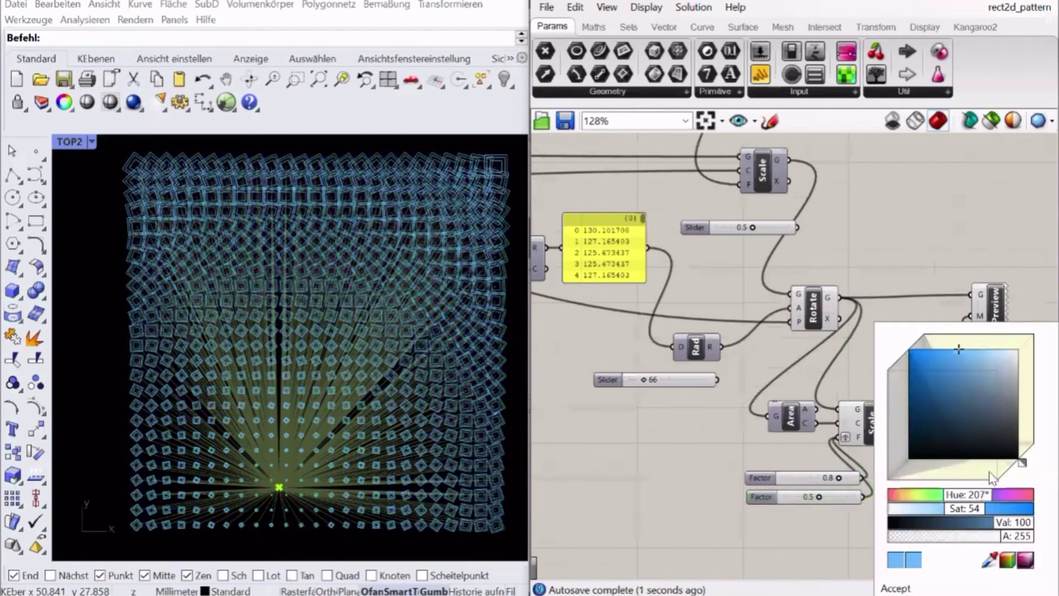
left_click_drag(1022, 461, 1003, 490)
left_click_drag(961, 372, 968, 350)
left_click(946, 218)
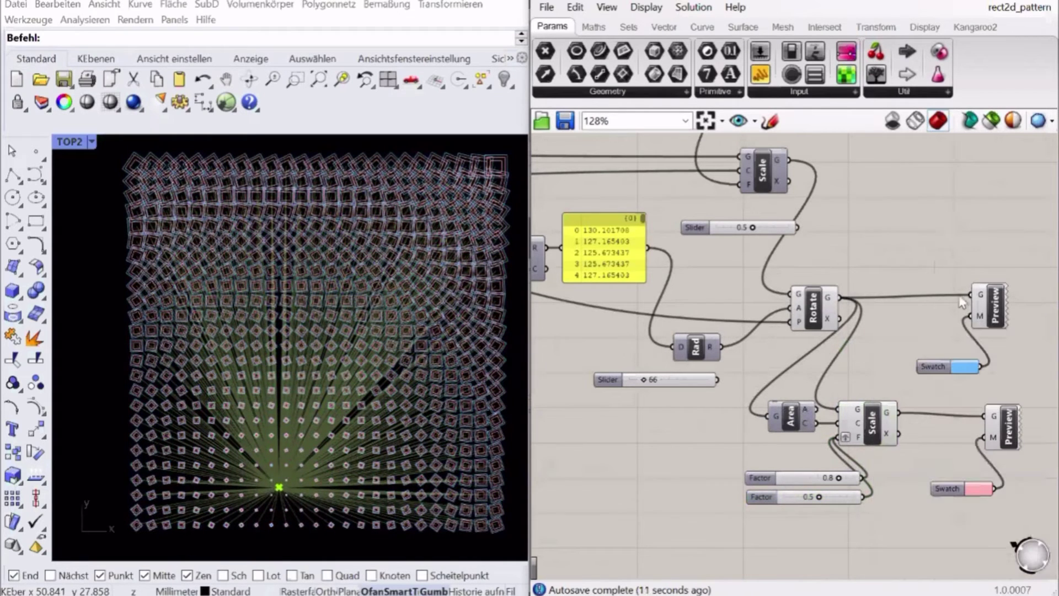
Turn off the custom Preview of the lines running from the point to the cell centres.
left_click(993, 306)
left_click(965, 306)
scroll(964, 307, "down", 5)
right_click_drag(782, 237, 871, 280)
scroll(630, 213, "up", 5)
scroll(621, 230, "up", 2)
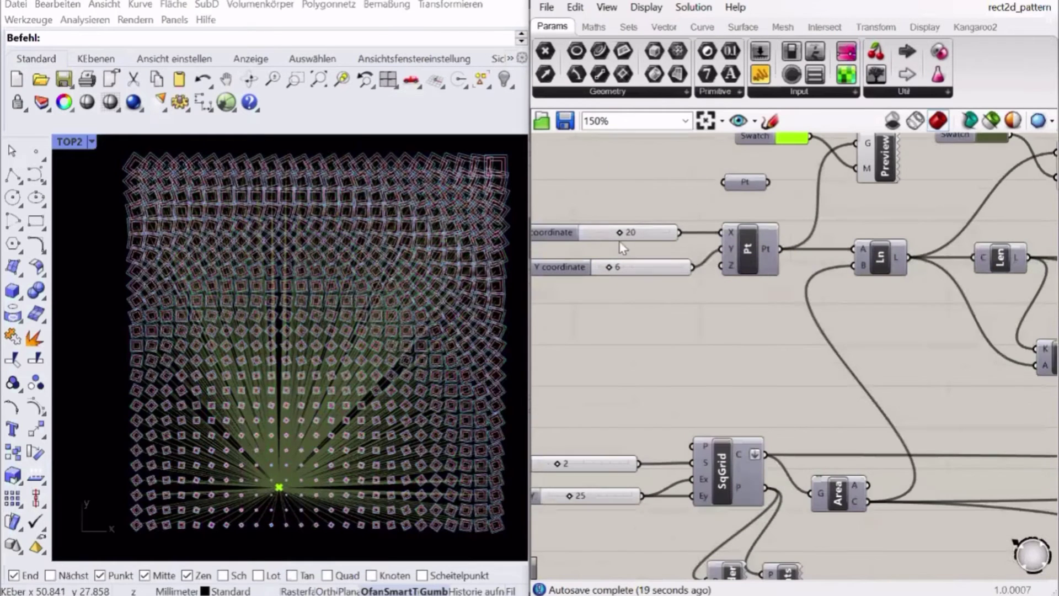
right_click_drag(617, 242, 602, 297)
scroll(762, 186, "down", 1)
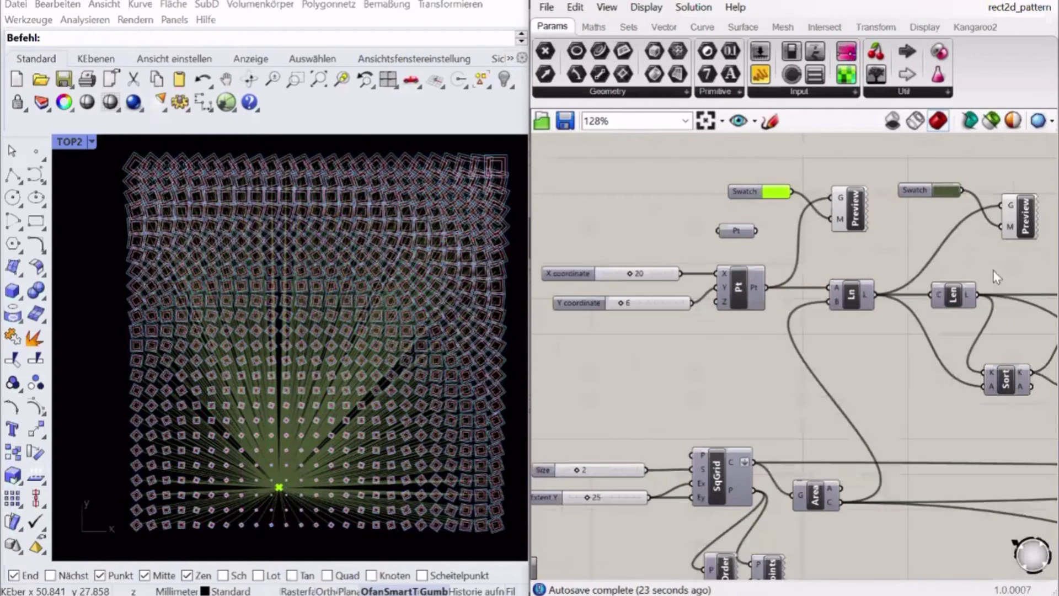
left_click(1022, 218)
key("ctrl+q")
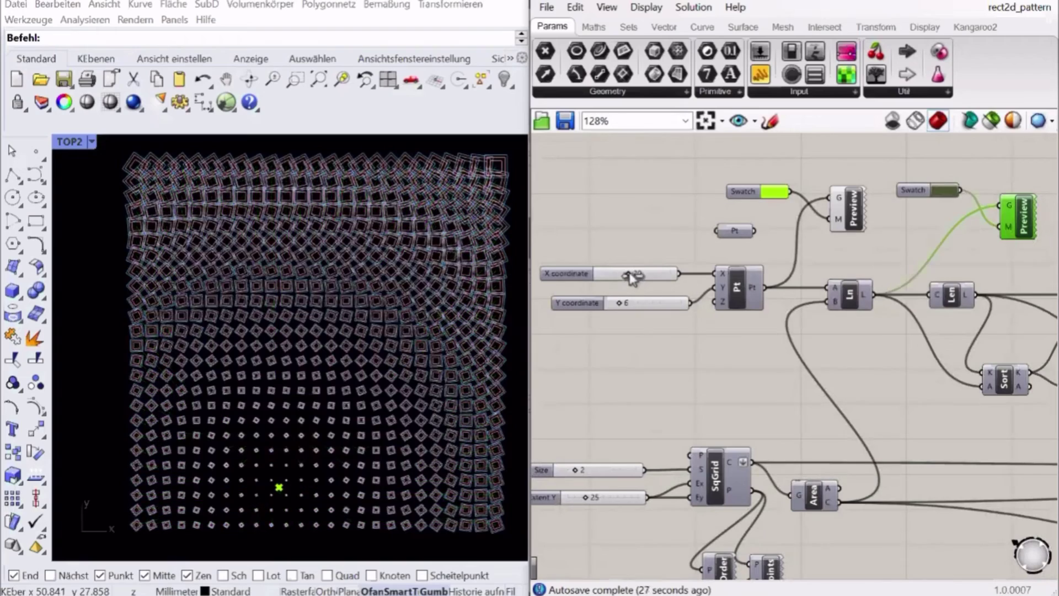
Feed the X coordinate slider into Pt's Y input as well and move the point diagonally across the grid.
mouse_move(632, 278)
left_mouse_down()
mouse_move(656, 279)
mouse_move(602, 278)
mouse_move(654, 280)
mouse_move(662, 276)
mouse_move(620, 279)
mouse_move(682, 258)
mouse_move(607, 290)
mouse_move(653, 264)
mouse_move(638, 272)
left_mouse_up()
scroll(638, 272, "down", 3)
scroll(717, 286, "up", 2)
right_click_drag(806, 325, 778, 304)
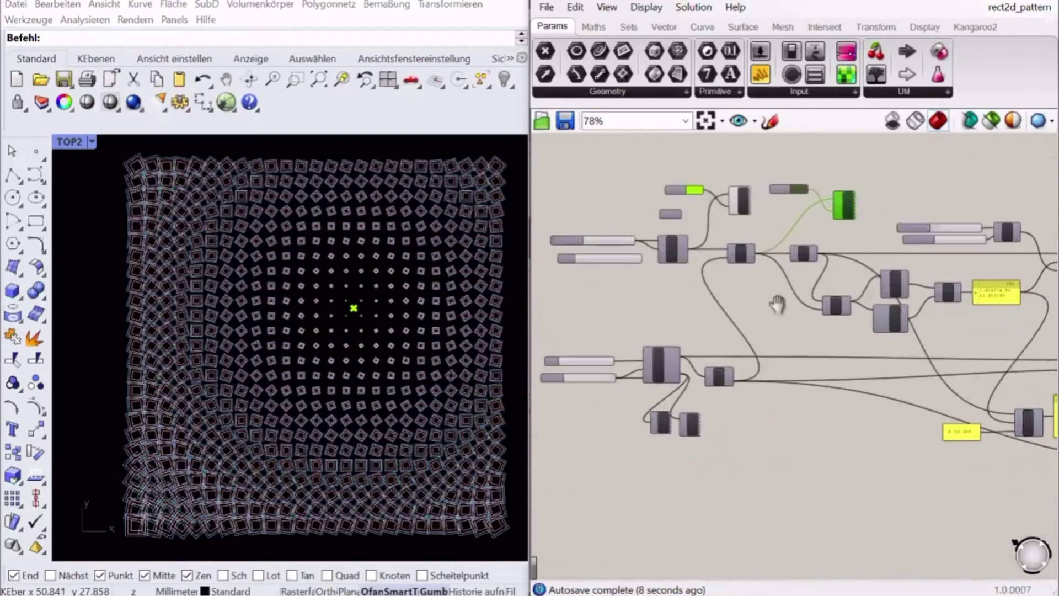
Try a larger Domain end value for the remapped scale factors.
right_click_drag(966, 212, 782, 180)
scroll(781, 180, "up", 4)
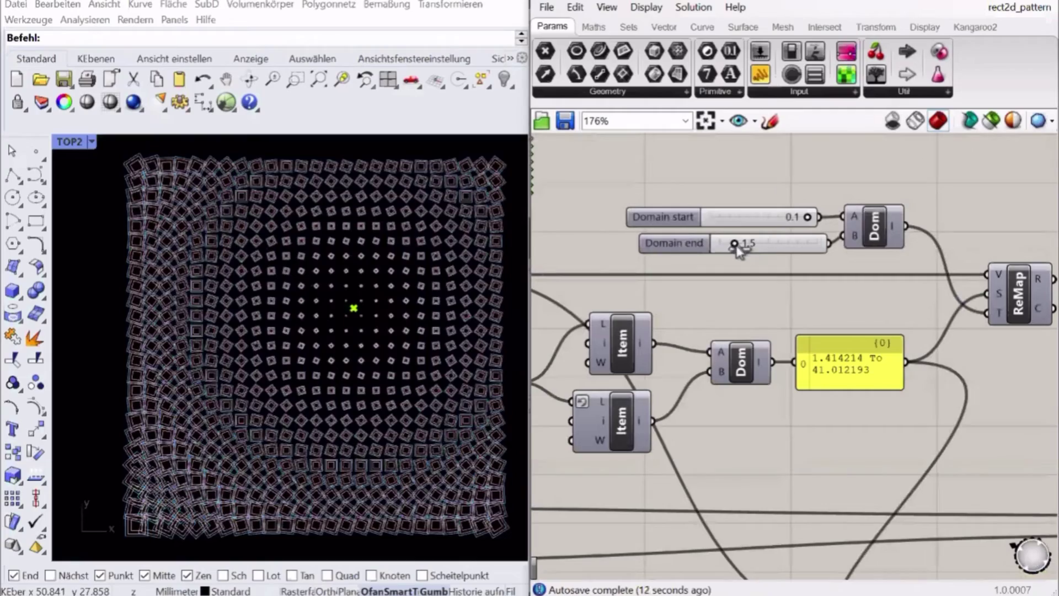
left_click_drag(739, 251, 775, 253)
scroll(803, 248, "down", 4)
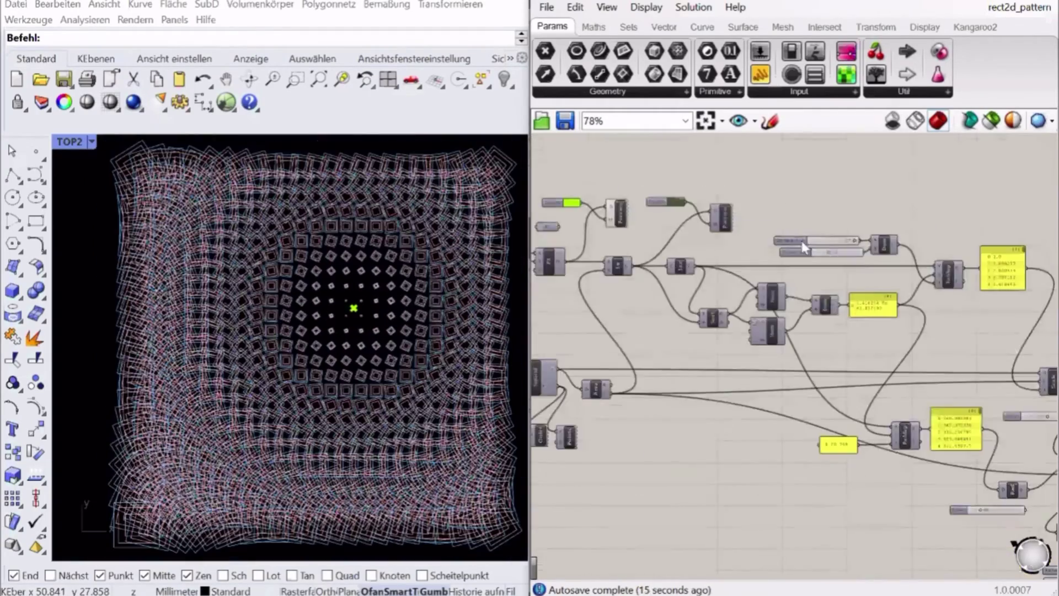
Lower the X coordinate slider to move the point diagonally back toward the grid origin.
right_click_drag(802, 242, 1013, 273)
scroll(684, 274, "up", 5)
left_click_drag(745, 300, 715, 320)
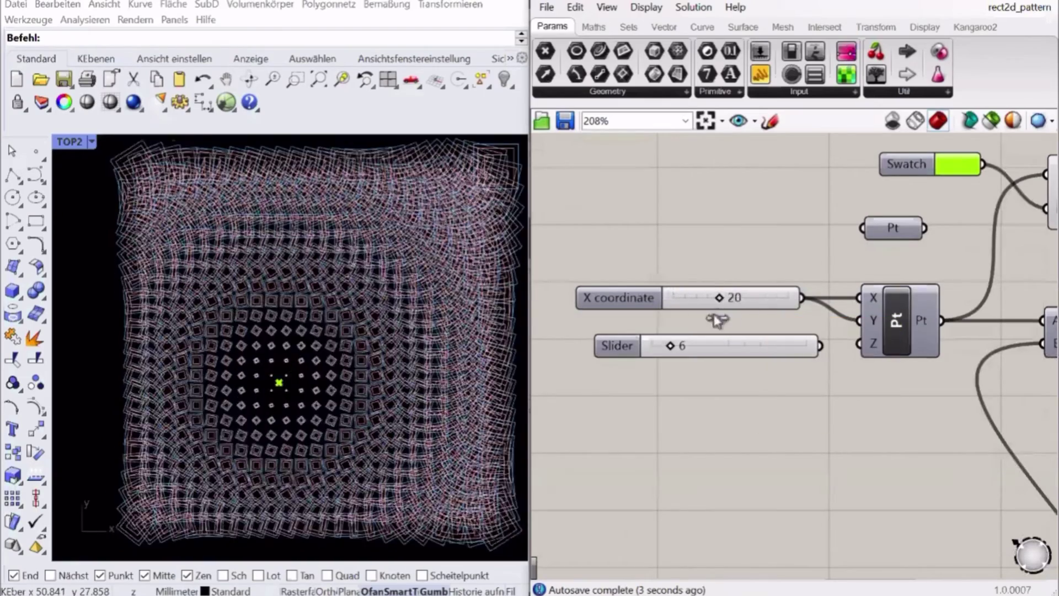
Set the Domain end slider of the scale factors to 1.5.
scroll(716, 320, "down", 10)
scroll(823, 284, "up", 8)
key("Return")
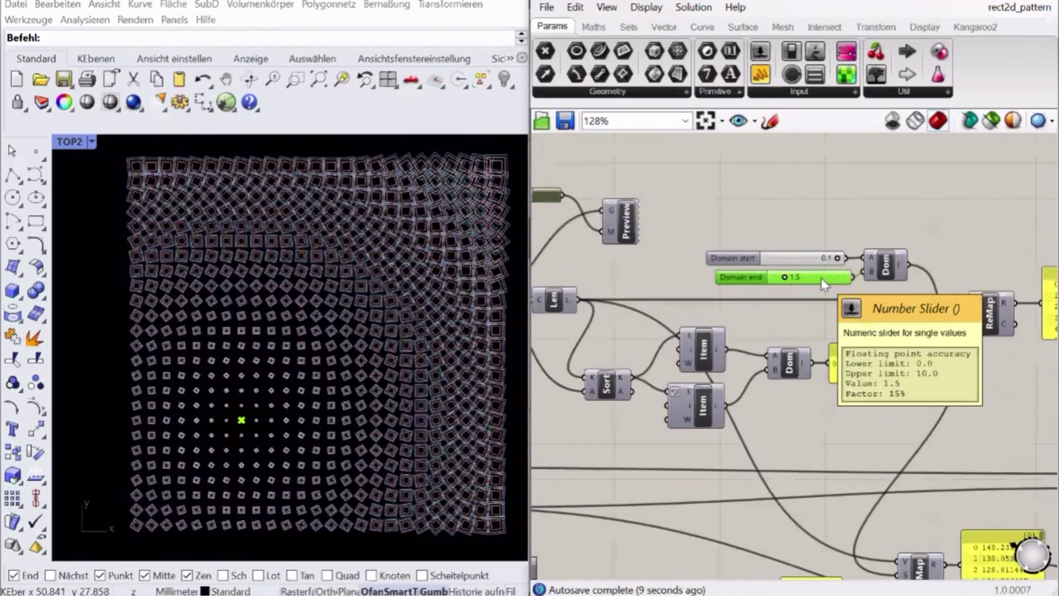
Hide the viewport previews of the Rotate component and the second Scale component.
scroll(800, 265, "down", 5)
scroll(776, 389, "up", 2)
scroll(776, 390, "up", 2)
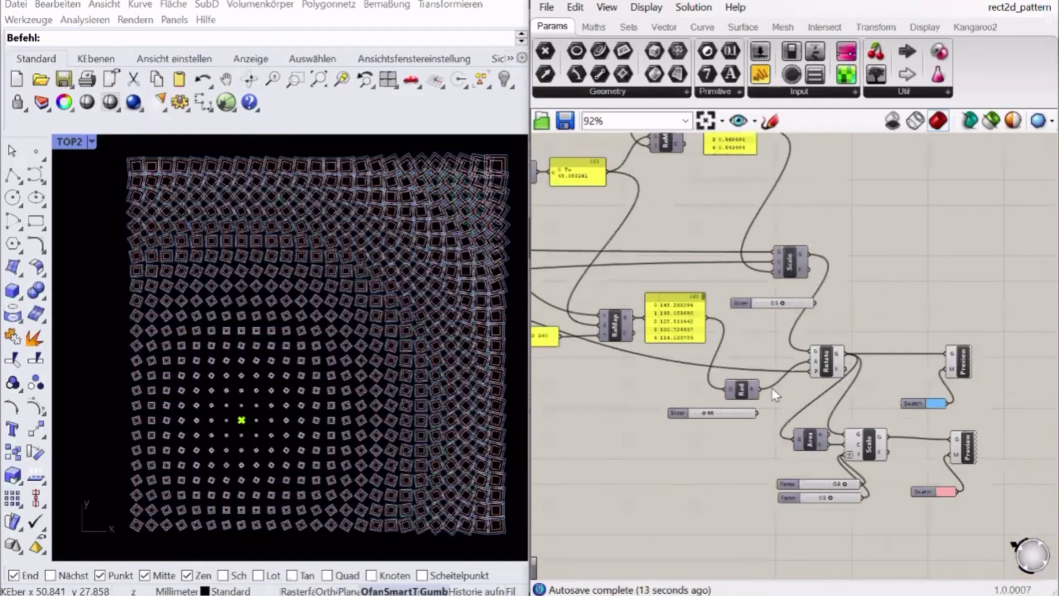
left_click(827, 364)
key("ctrl+q")
left_click(871, 434)
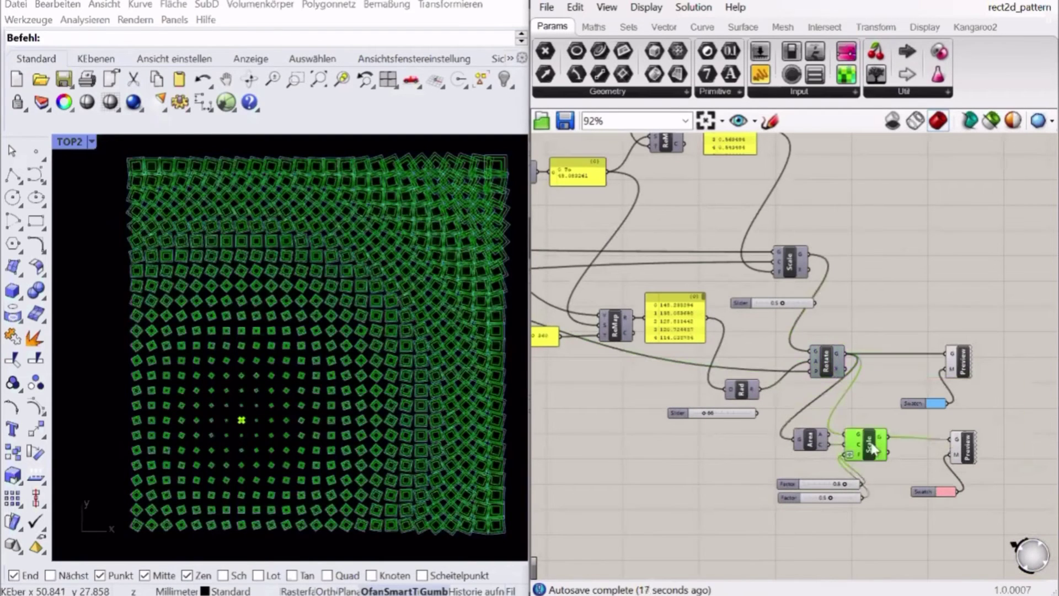
key("ctrl+q")
left_click(916, 312)
Add a Gradient, with the Domain start and end sliders as its limits and the remapped scale factors panel as its parameter.
double_click(923, 298)
type("gr")
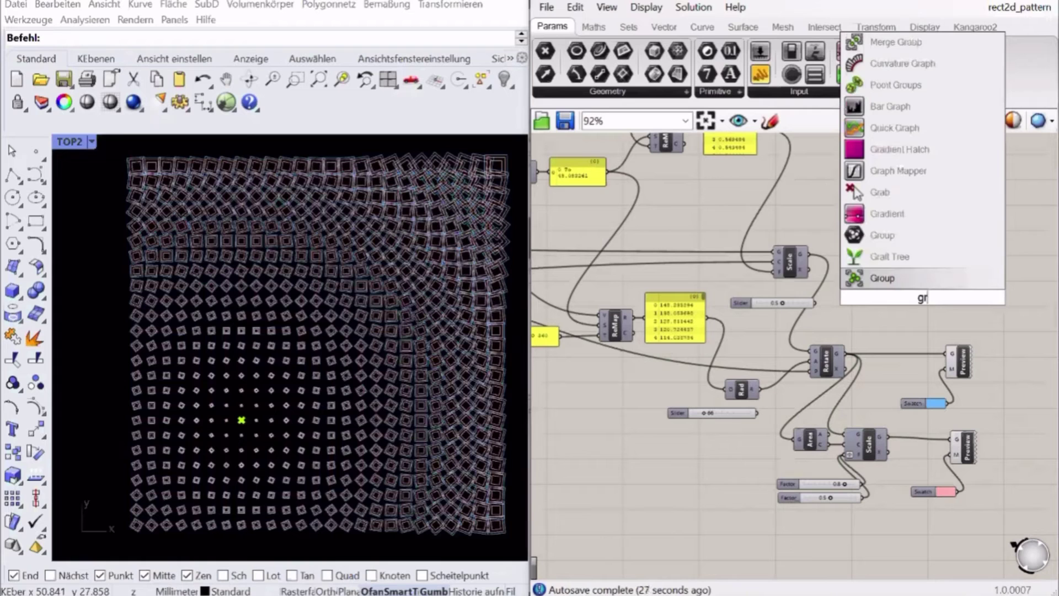
left_click(913, 220)
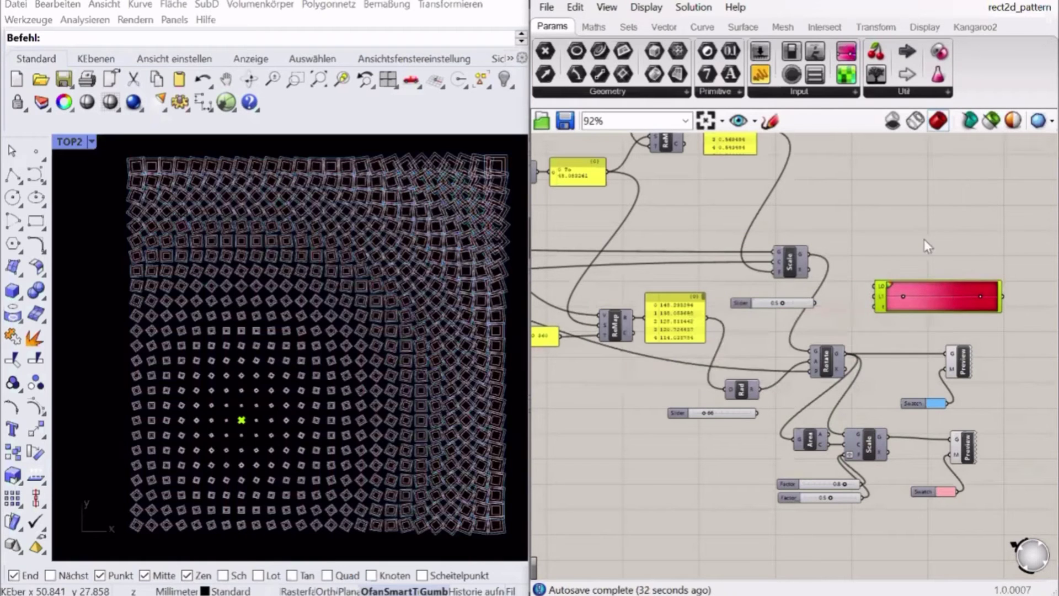
right_click_drag(941, 285, 950, 373)
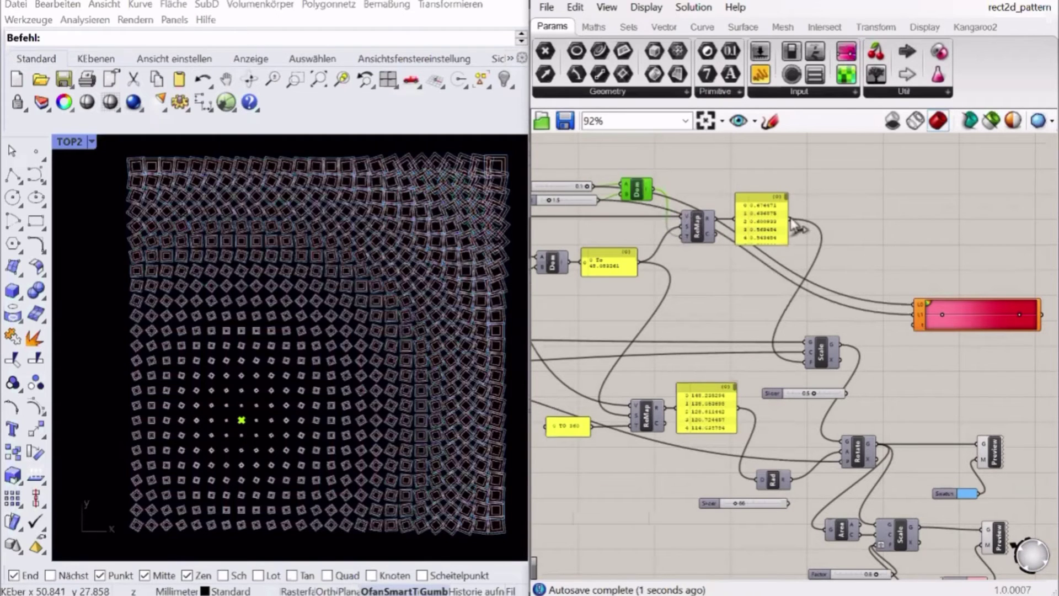
left_click(981, 315)
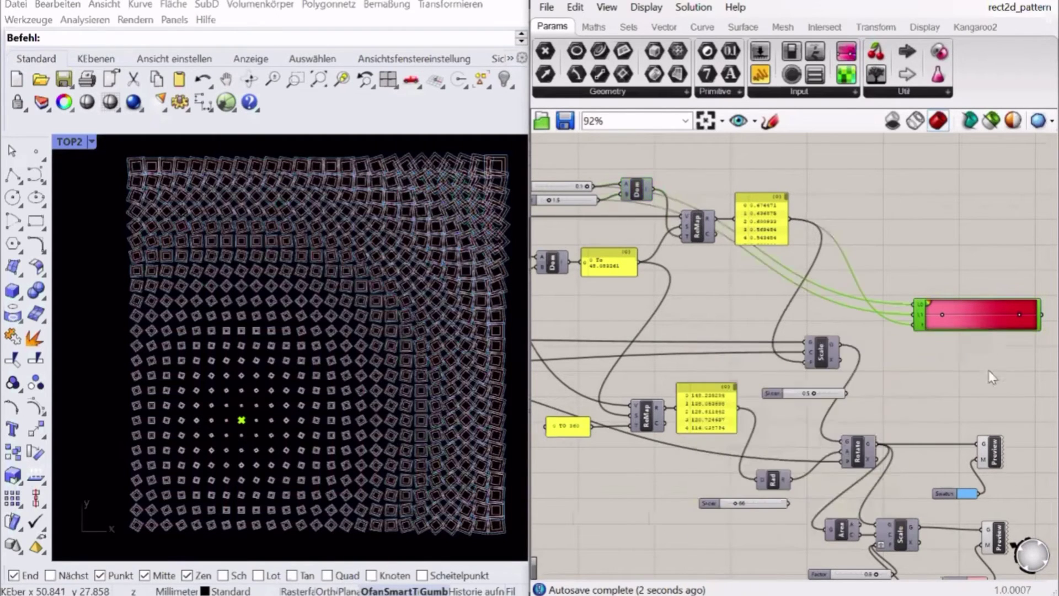
Feed the Gradient's colours into the lower Preview's material input in place of the pink swatch.
right_click_drag(983, 314, 850, 257)
right_click(849, 257)
left_click(900, 286)
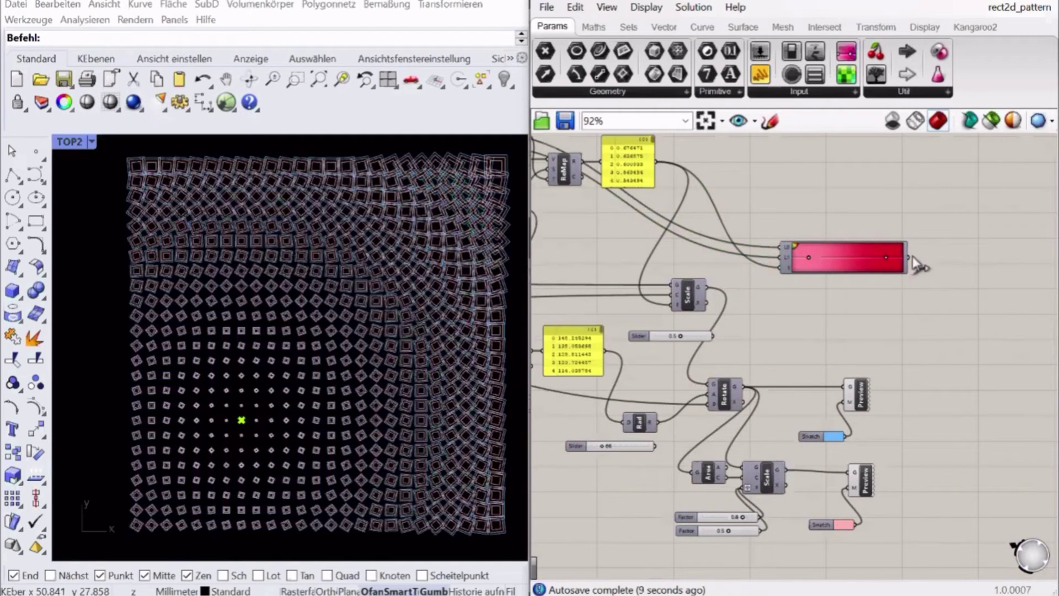
left_click_drag(908, 257, 852, 408)
left_click_drag(845, 494, 846, 494)
Change the Gradient to the white-to-black preset.
left_click(845, 250)
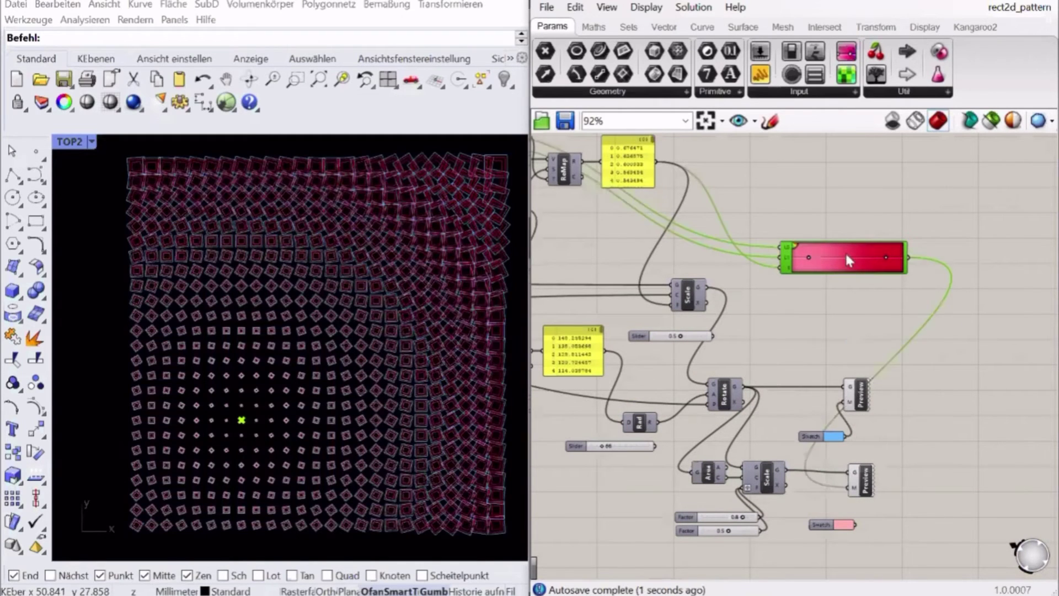
right_click(845, 252)
mouse_move(894, 337)
left_click(803, 355)
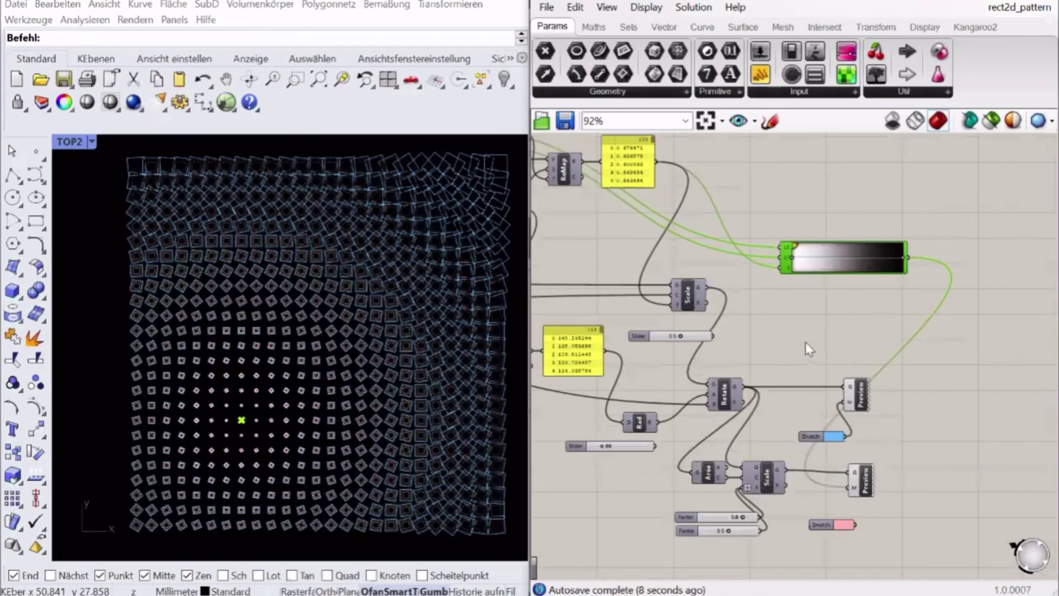
Set the X coordinate slider to 10, connect the loose slider beneath it to the point's Y input, and increase its value.
scroll(805, 342, "down", 4)
scroll(602, 217, "up", 4)
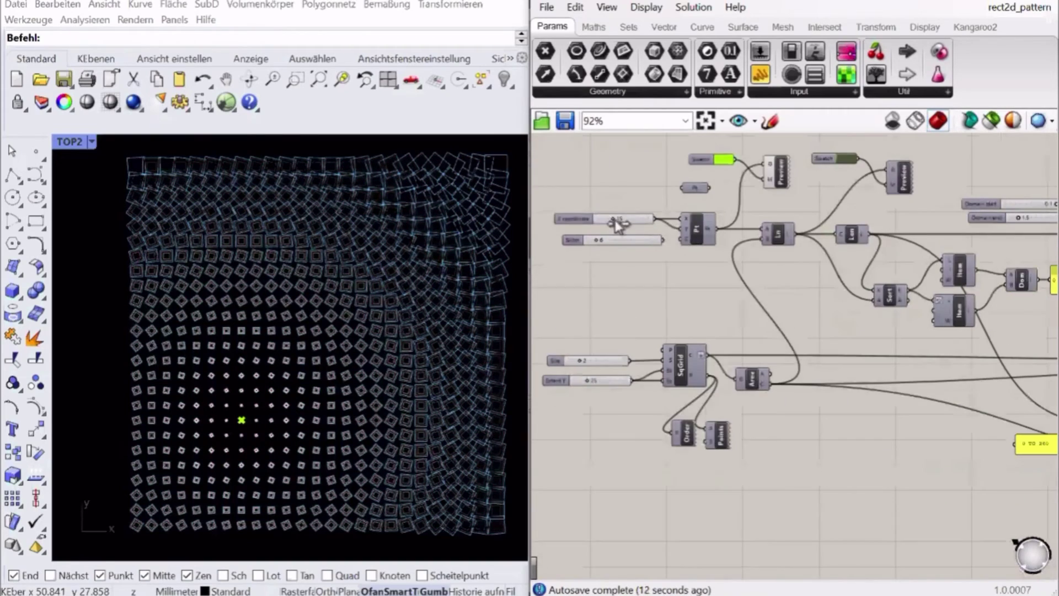
mouse_move(616, 224)
left_mouse_down()
mouse_move(597, 220)
mouse_move(633, 218)
mouse_move(612, 232)
left_mouse_up()
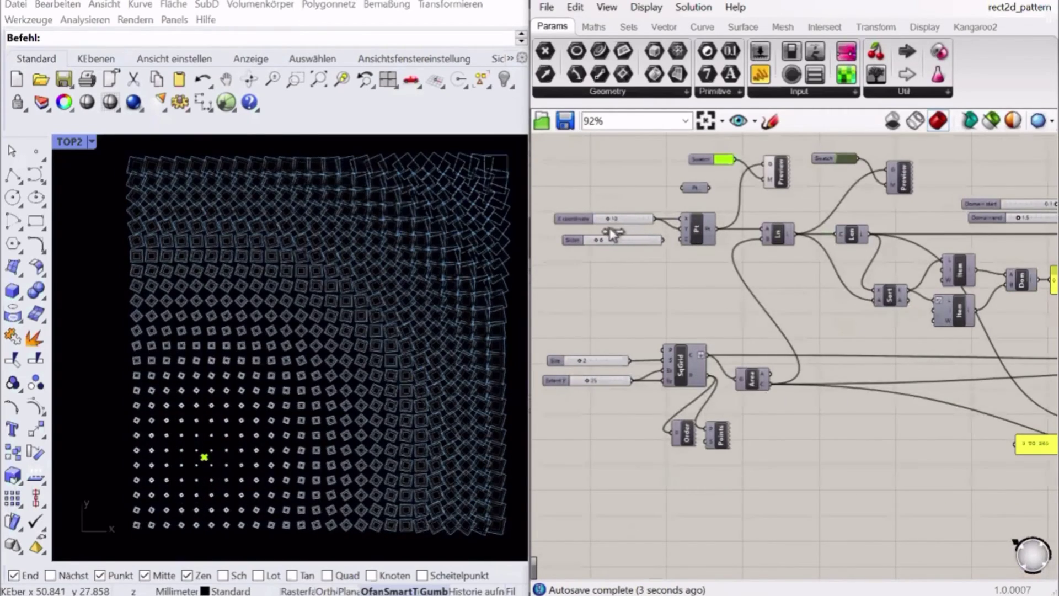
left_click_drag(682, 236, 684, 231)
left_click_drag(601, 239, 623, 254)
Change the Gradient to the red-yellow-blue preset.
scroll(634, 259, "down", 8)
scroll(910, 281, "up", 7)
right_click(877, 244)
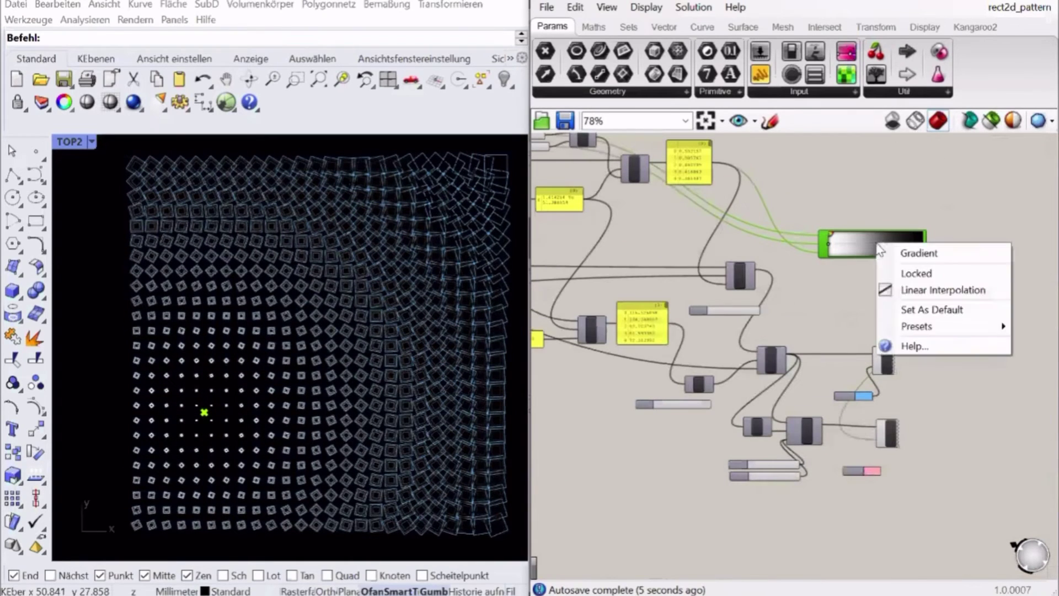
mouse_move(903, 329)
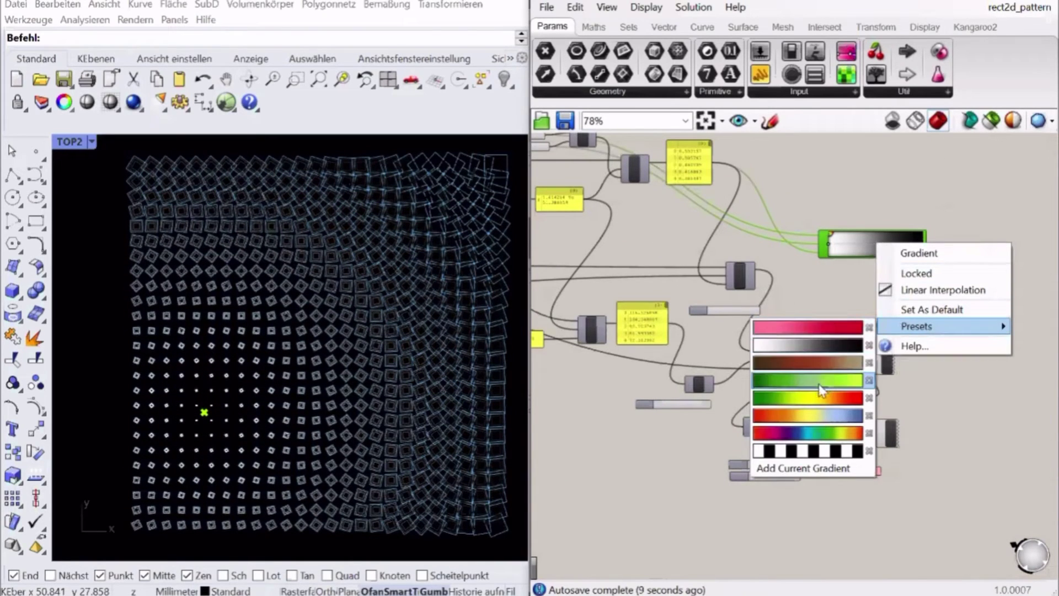
left_click(825, 417)
Increase the X and Y coordinates to move the control point into the upper-right area of the pattern.
scroll(883, 249, "down", 3)
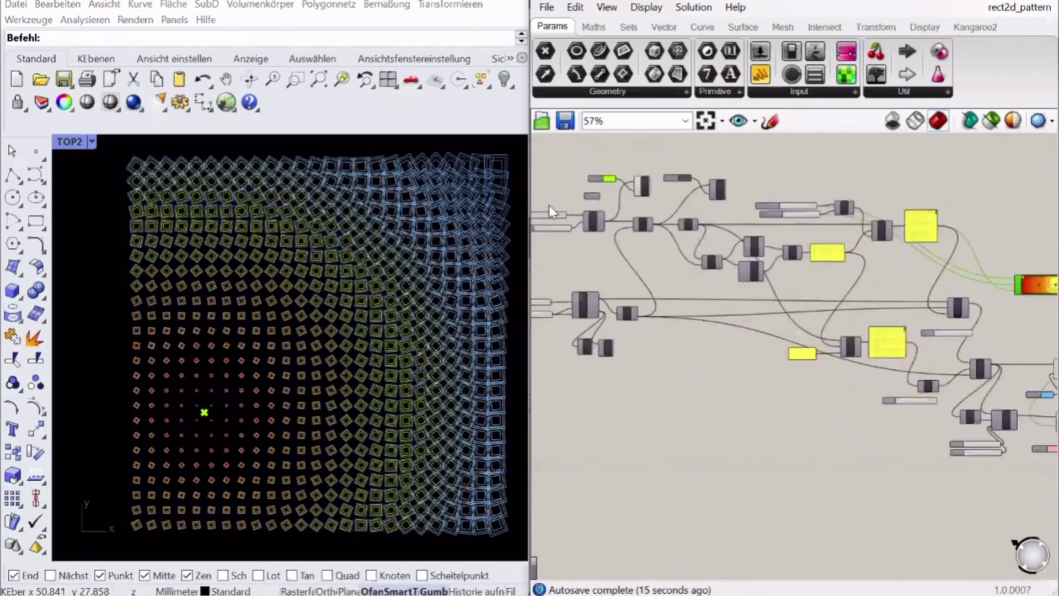
scroll(551, 212, "up", 3)
left_click_drag(628, 253, 653, 234)
Change the Gradient to the black-and-white striped preset.
scroll(650, 232, "down", 5)
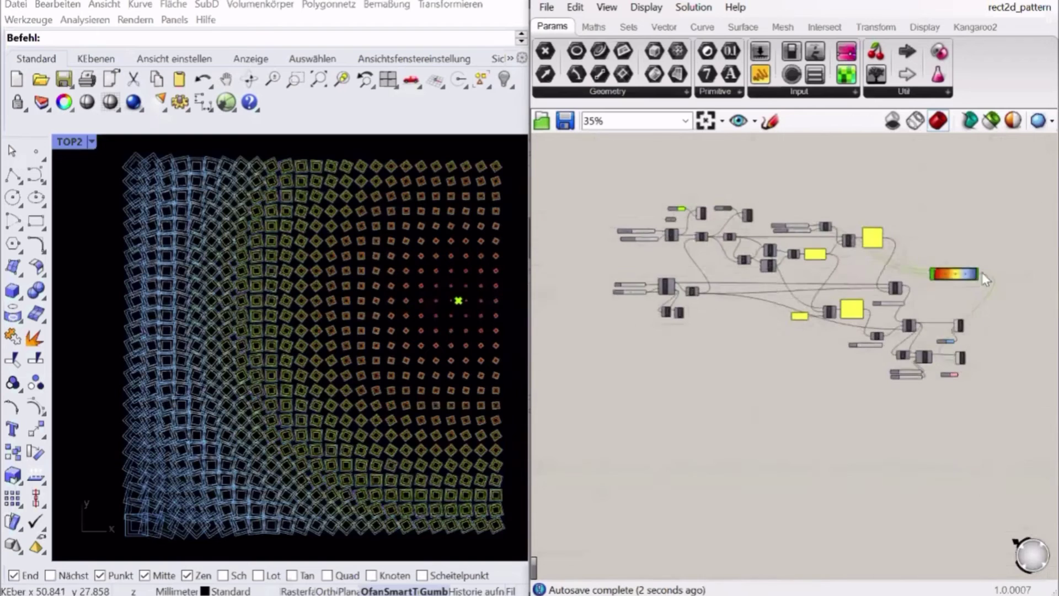
scroll(985, 280, "up", 6)
right_click(927, 274)
mouse_move(964, 358)
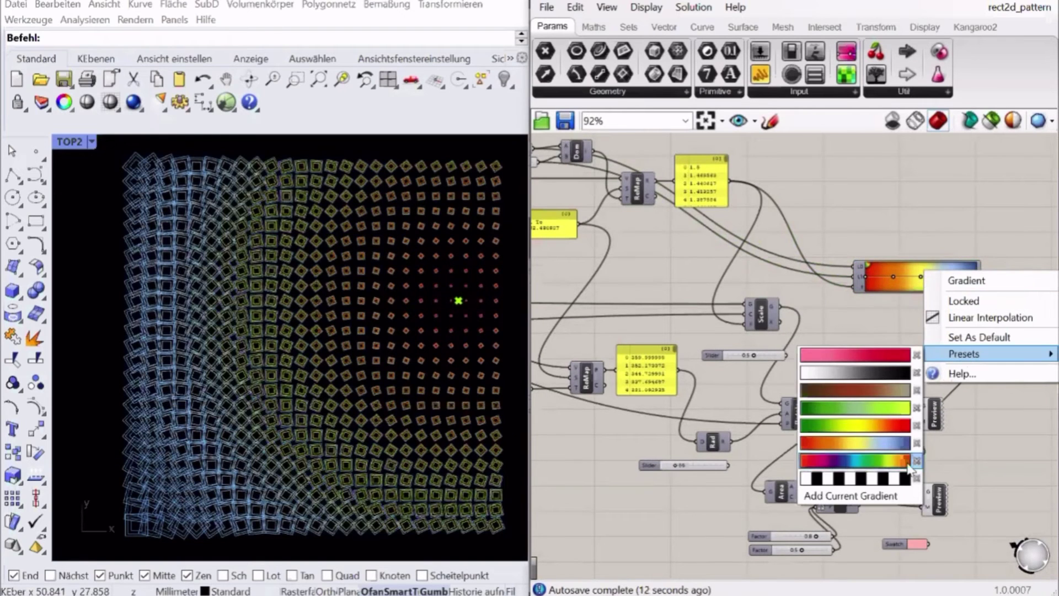
left_click(880, 479)
Move the control point near the pattern's left edge by lowering the X coordinate and setting the Y coordinate to 21.
scroll(920, 395, "down", 5)
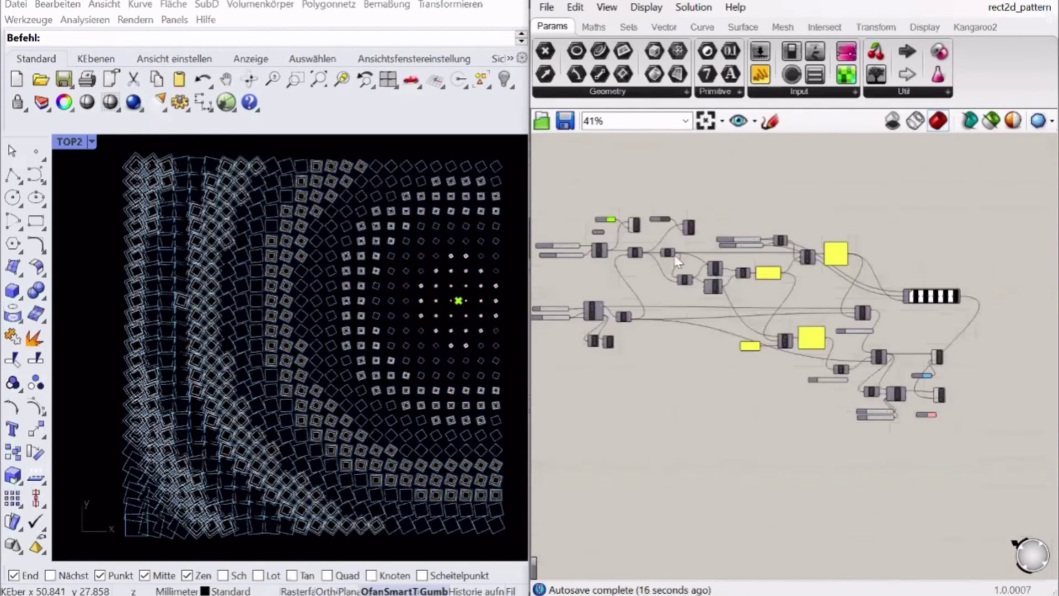
scroll(691, 255, "up", 8)
left_click_drag(635, 241, 577, 243)
mouse_move(616, 276)
left_mouse_down()
mouse_move(628, 278)
mouse_move(595, 278)
mouse_move(626, 279)
mouse_move(596, 278)
mouse_move(611, 279)
left_mouse_up()
Change the Gradient to the multicolour spectrum preset.
scroll(604, 277, "down", 4)
right_click_drag(1048, 347, 889, 322)
scroll(889, 322, "up", 4)
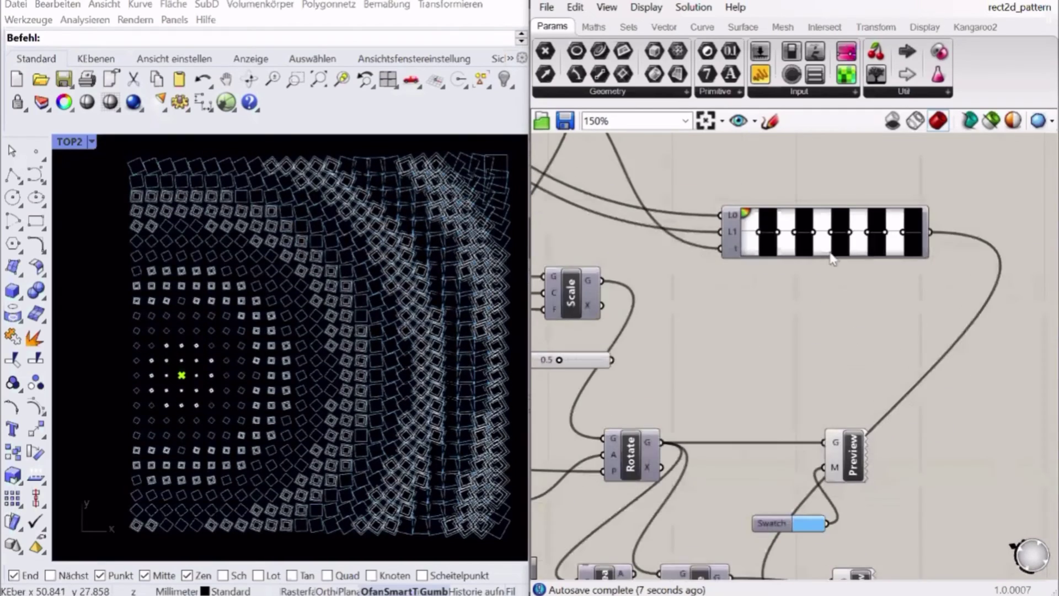
right_click(830, 243)
mouse_move(874, 329)
left_click(766, 438)
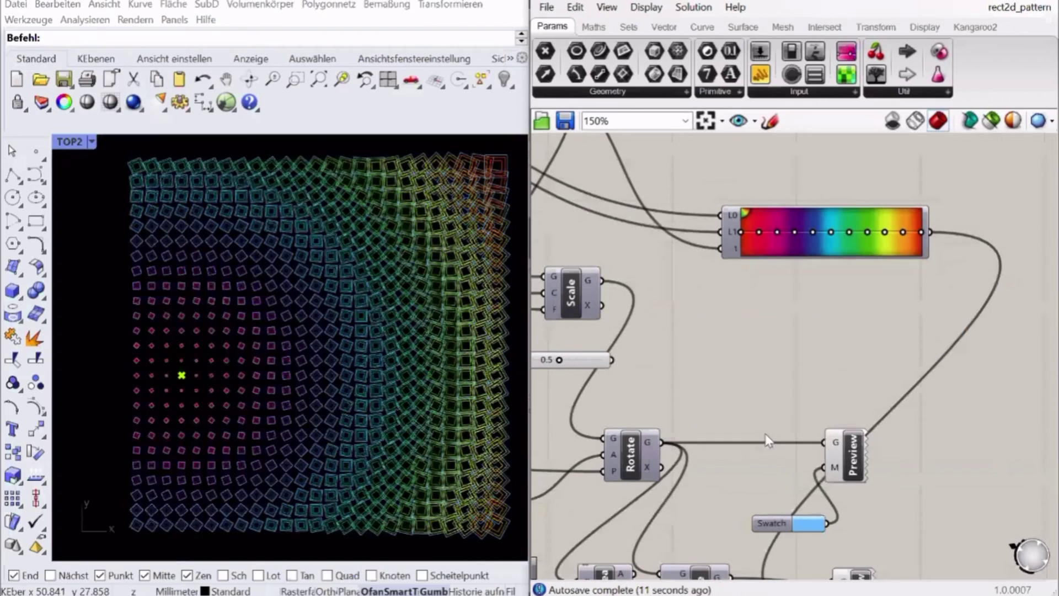
Set the control point's X coordinate to 43.
scroll(715, 311, "down", 4)
right_click_drag(715, 312, 684, 238)
scroll(684, 238, "up", 4)
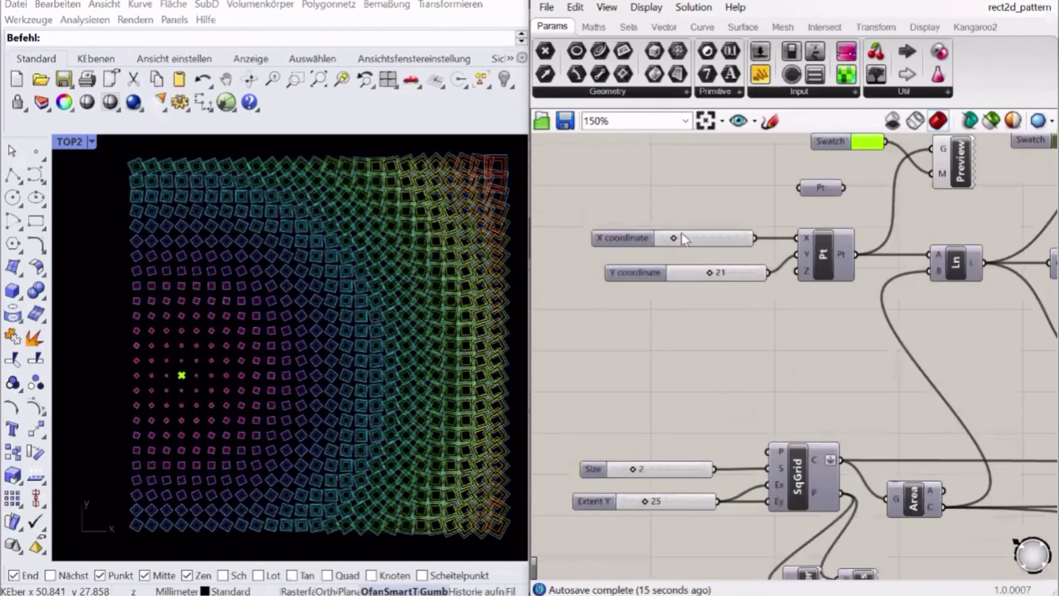
left_click_drag(674, 243, 734, 239)
Duplicate the spectrum Gradient with its input connections and place the copy directly below the original.
scroll(629, 257, "down", 6)
scroll(836, 316, "up", 6)
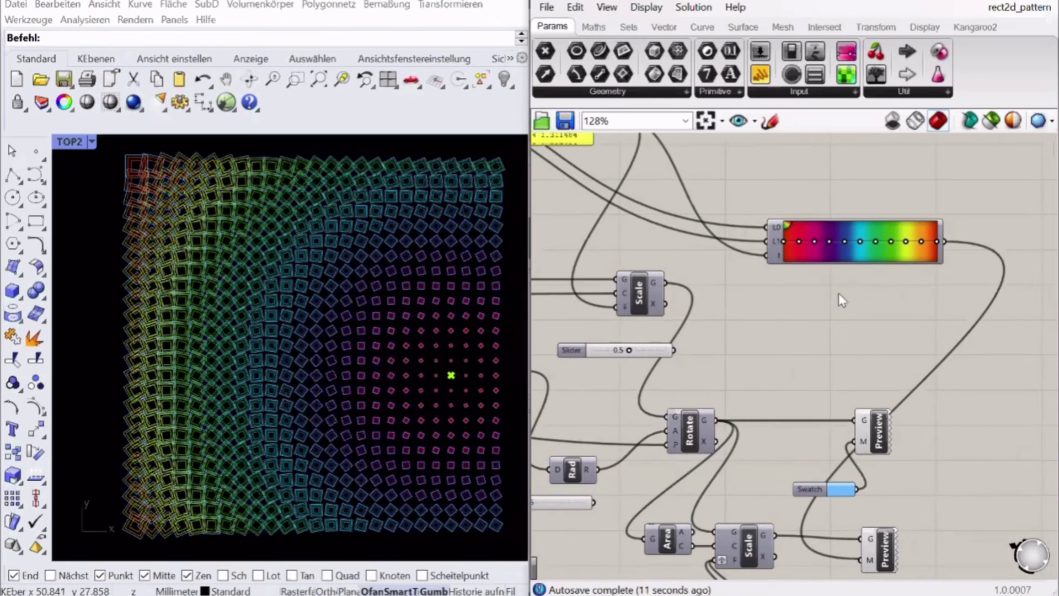
left_click_drag(855, 255, 854, 305, "alt")
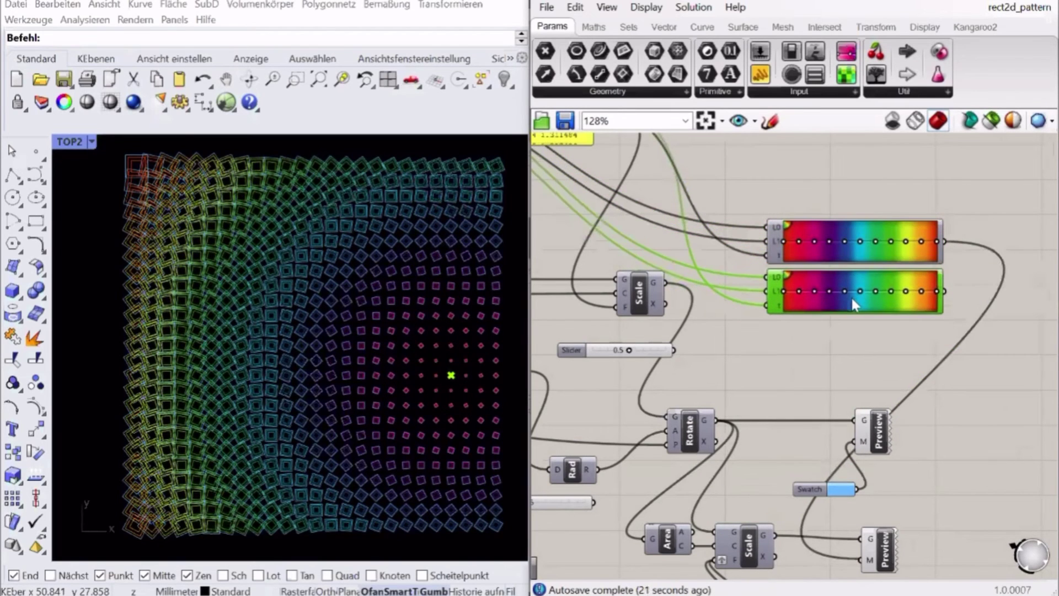
right_click_drag(977, 273, 995, 235)
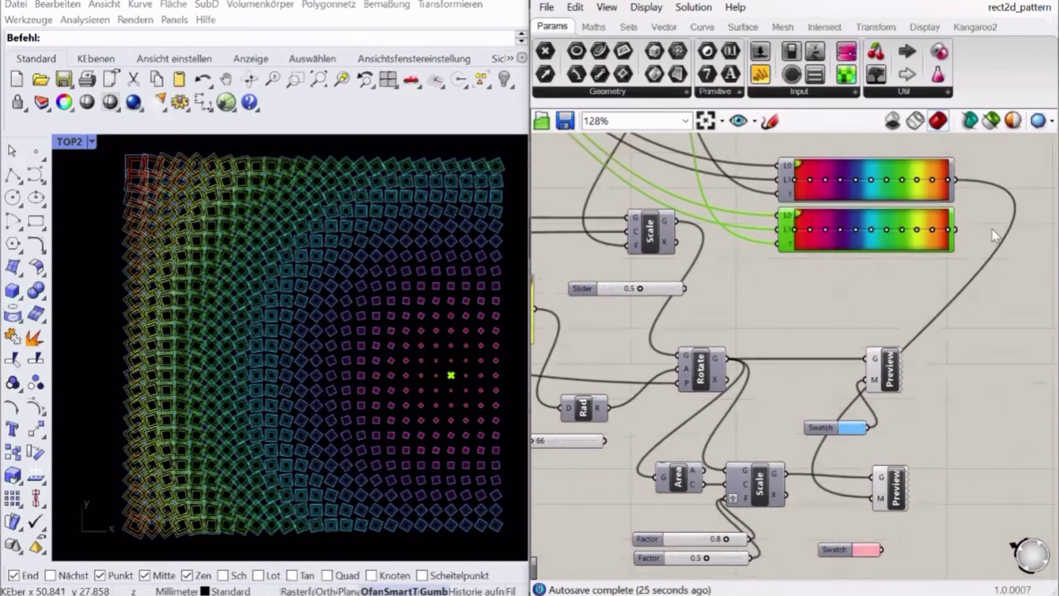
Give the copied Gradient the red-yellow-blue preset, feeding the spectrum into the upper Preview's material and the copy into the lower, replacing the blue swatch.
right_click(880, 243)
mouse_move(889, 326)
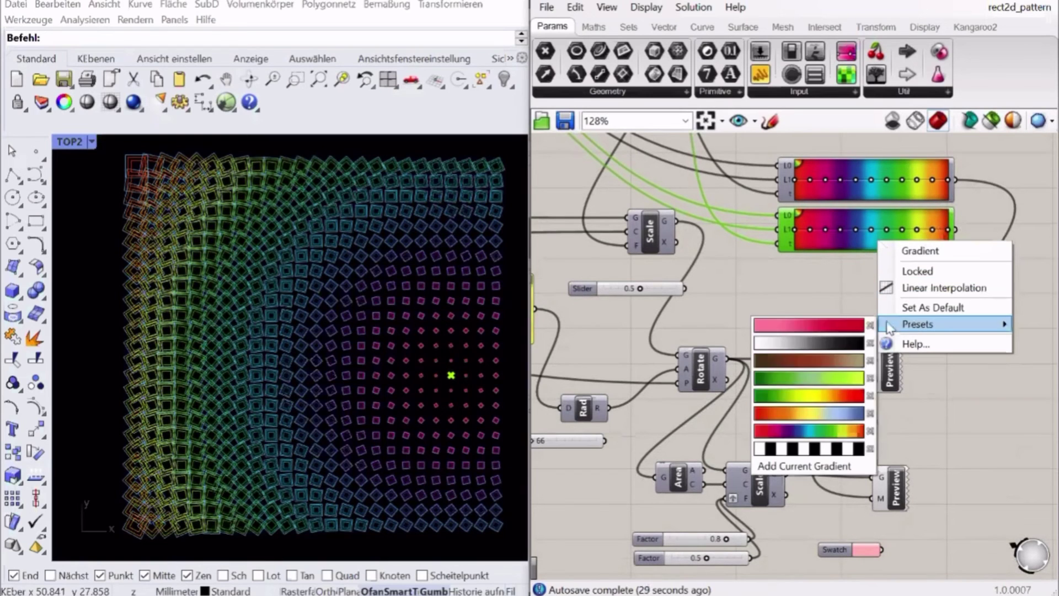
left_click(835, 414)
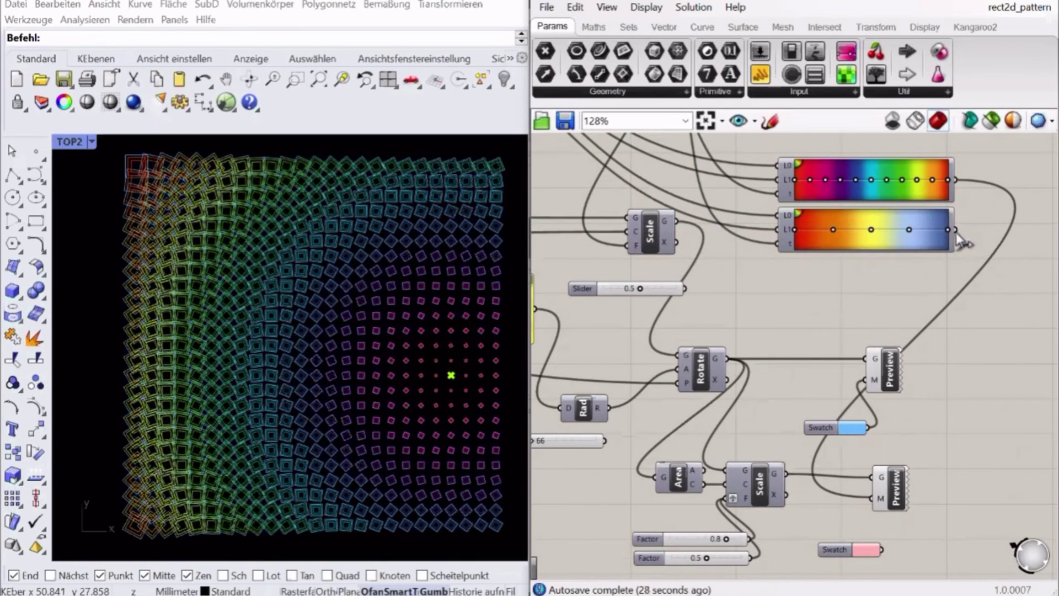
left_click_drag(858, 414, 883, 379)
Place the Y coordinate slider directly beneath the X coordinate slider and set the X coordinate to 50.
scroll(775, 323, "down", 5)
right_click_drag(776, 323, 937, 304)
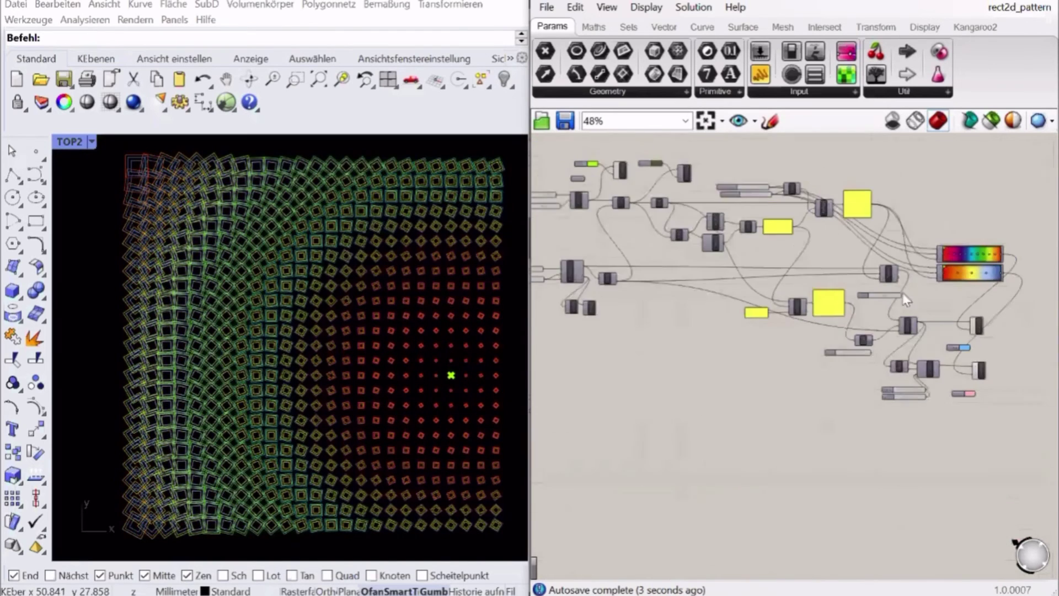
right_click_drag(532, 191, 643, 219)
scroll(621, 217, "up", 6)
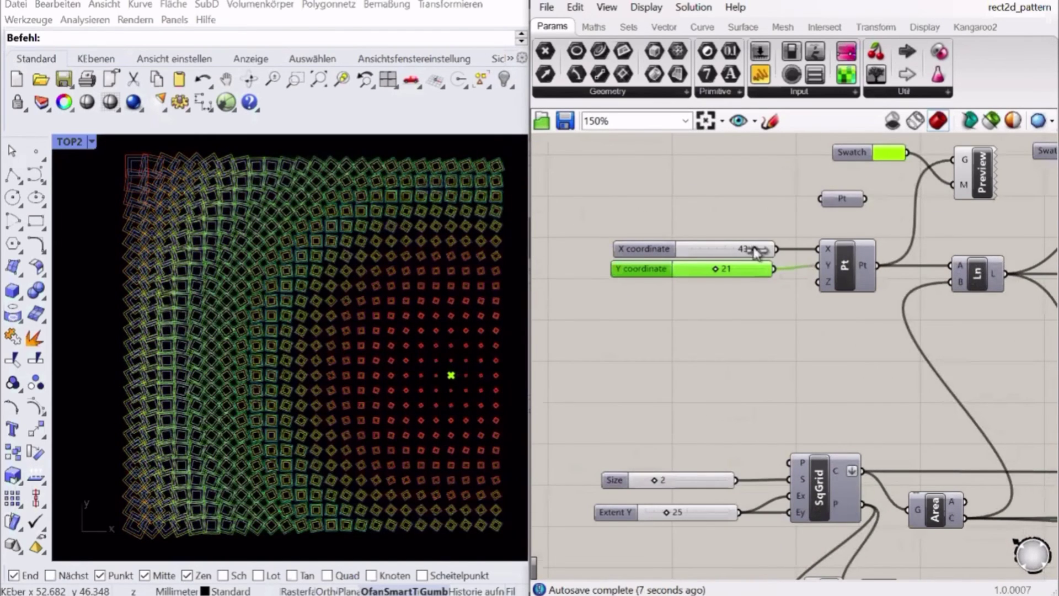
mouse_move(756, 251)
left_mouse_down()
mouse_move(683, 250)
mouse_move(775, 252)
left_mouse_up()
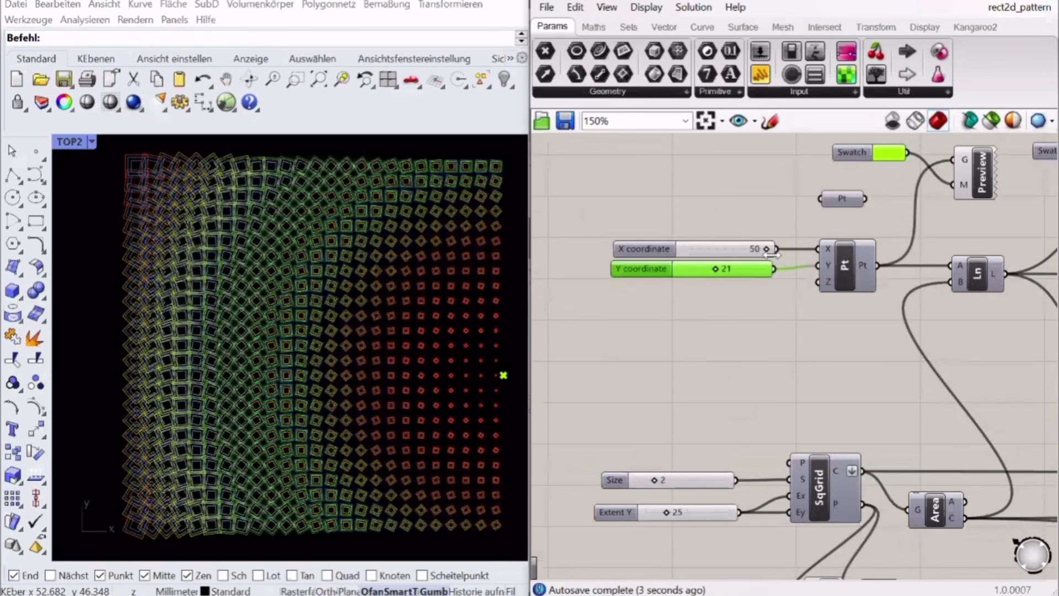
Vary the point's coordinates, reconnect the lower slider to its Y input, and set X to 40 and Y to 33.
left_click_drag(715, 269, 686, 263)
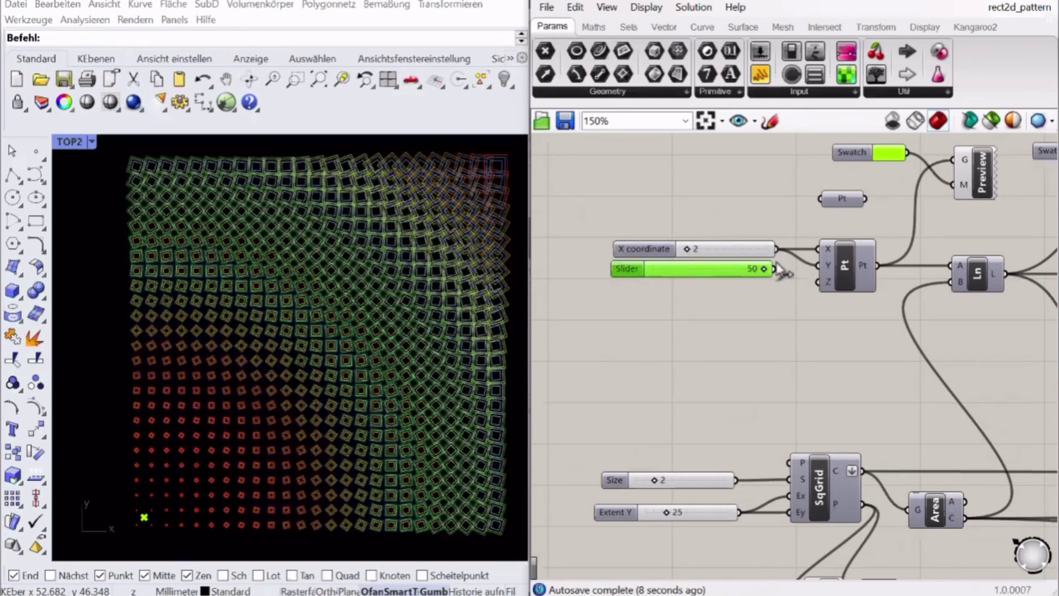
left_click_drag(775, 268, 737, 272)
left_click_drag(687, 249, 750, 255)
left_click(619, 359)
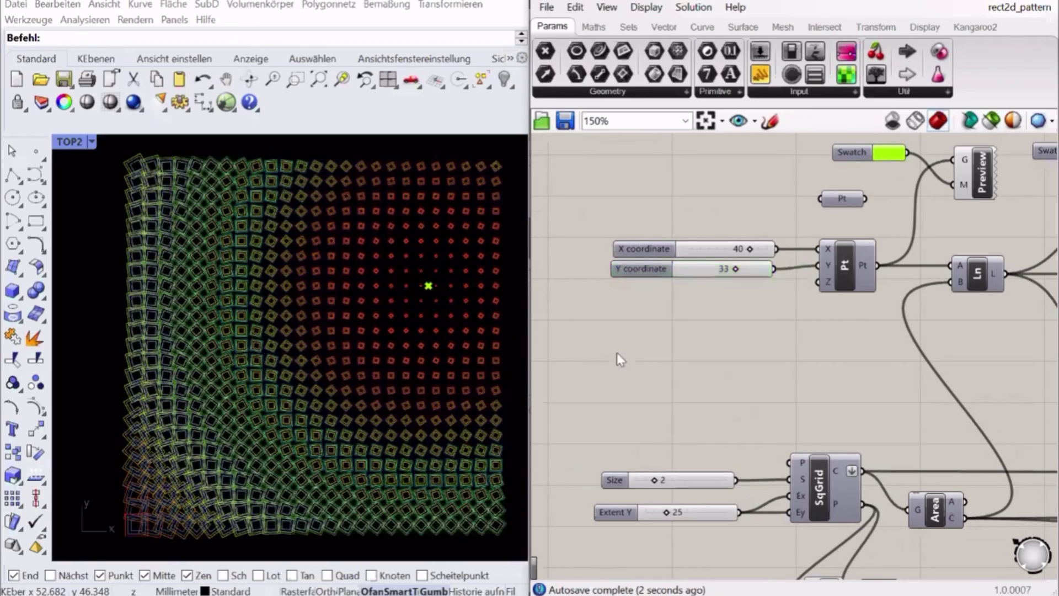
Examine the nested cells' colours, scaling and rotation up close in plan view, from the lower-left corner to the control point.
scroll(296, 355, "up", 5)
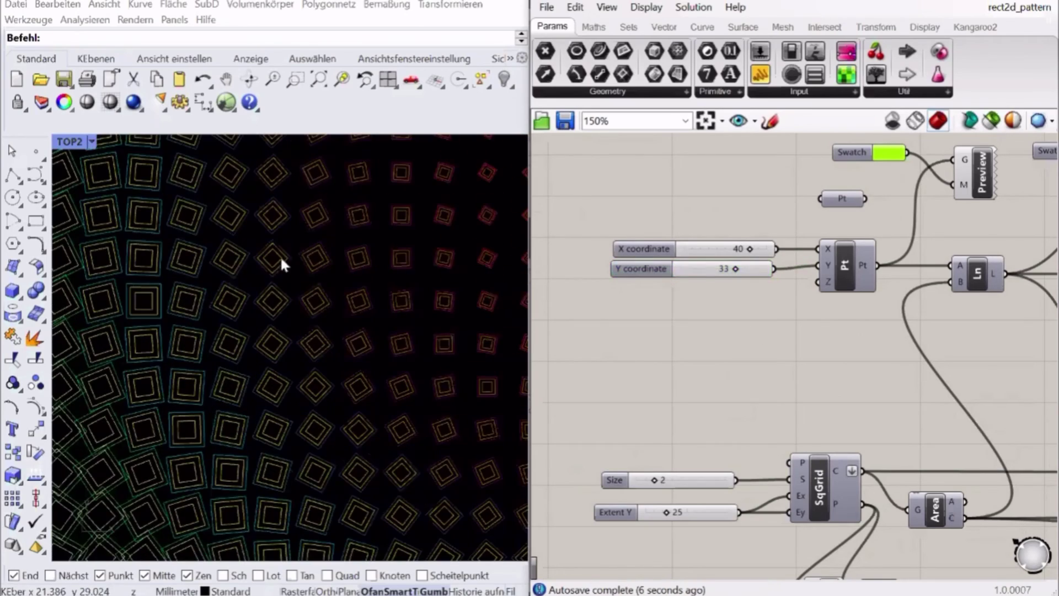
scroll(280, 256, "down", 5)
scroll(308, 218, "up", 3)
scroll(104, 472, "up", 2)
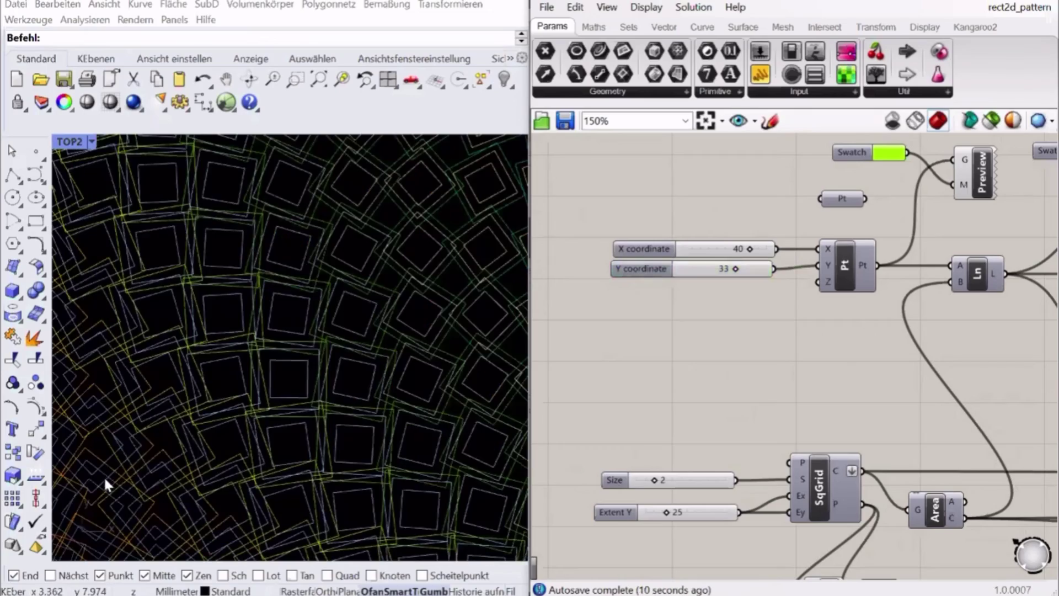
scroll(209, 414, "down", 5)
scroll(287, 358, "up", 4)
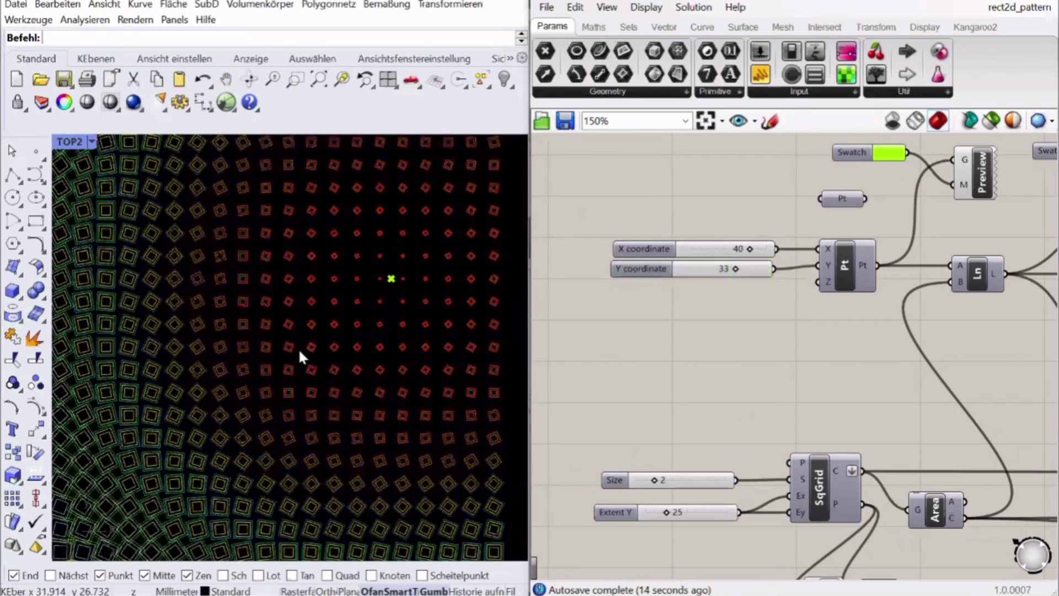
Examine the coloured pattern in a tilted 3D view from several angles and distances.
right_click_drag(299, 349, 397, 256, "ctrl+shift")
scroll(397, 256, "down", 7)
scroll(397, 256, "up", 3)
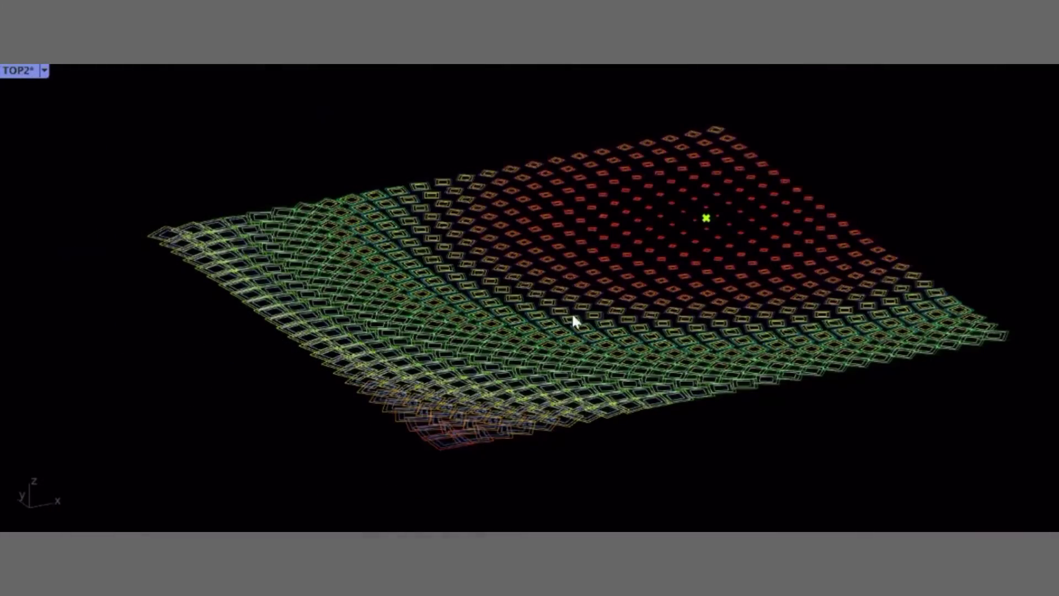
scroll(571, 312, "up", 2)
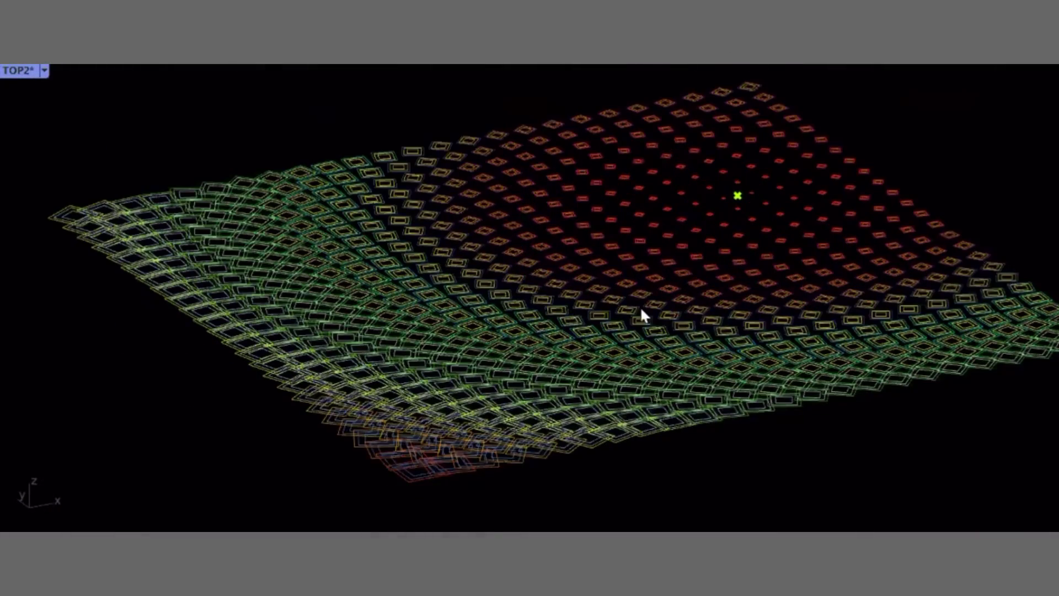
right_click_drag(640, 312, 527, 307, "ctrl+shift")
scroll(44, 348, "up", 8)
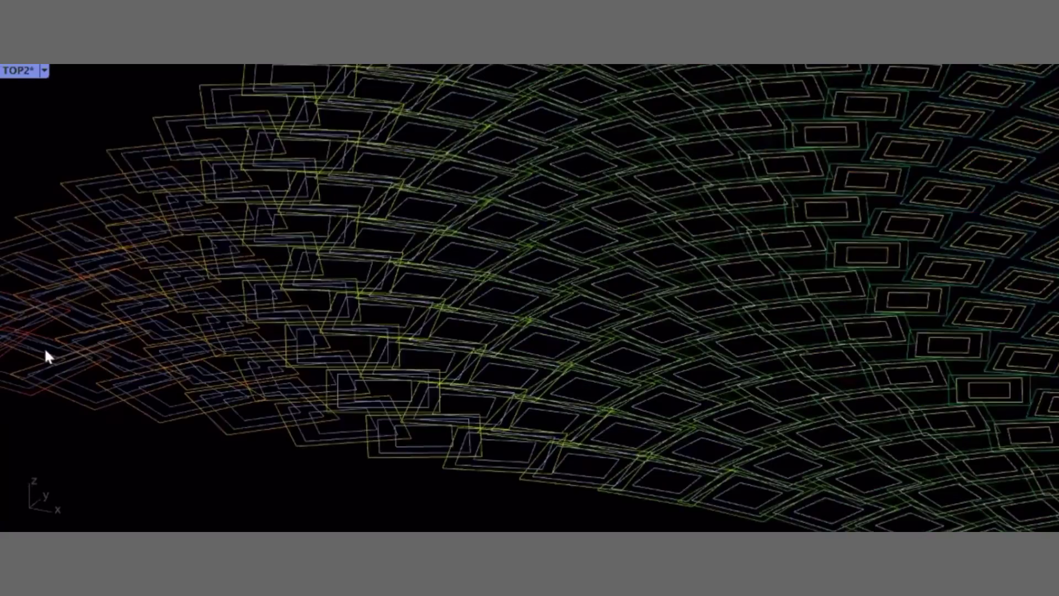
scroll(45, 348, "down", 6)
right_click_drag(417, 296, 544, 272, "ctrl+shift")
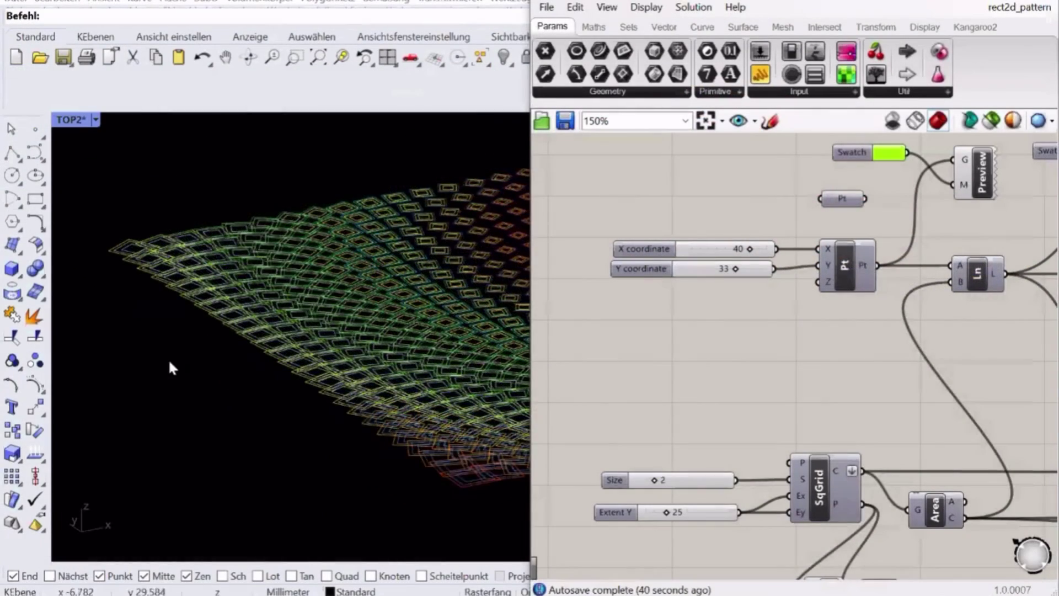
scroll(170, 362, "down", 10)
scroll(267, 386, "up", 2)
scroll(267, 386, "down", 2)
scroll(409, 368, "up", 2)
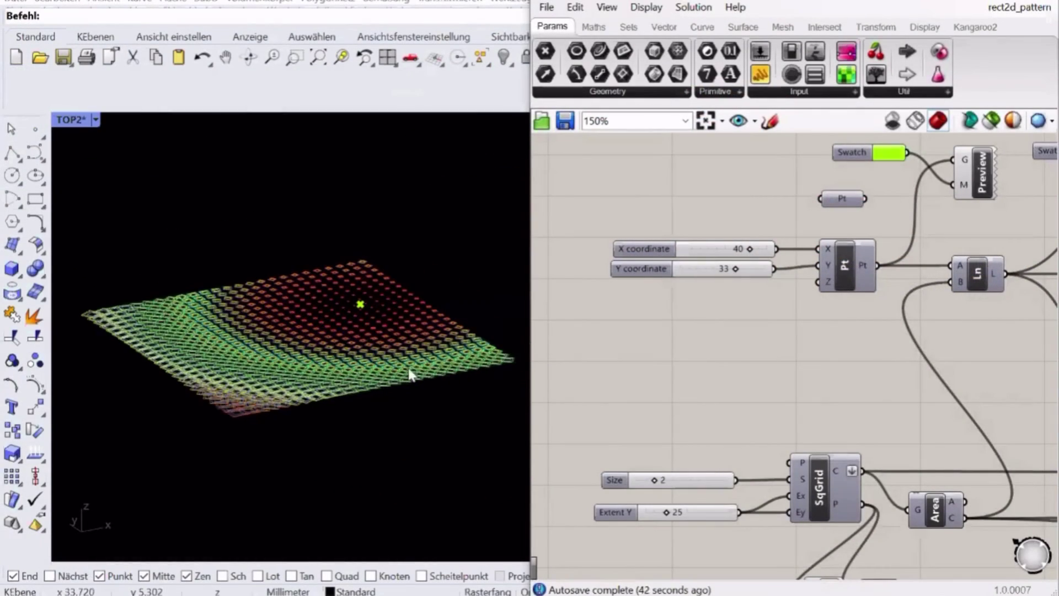
Adjust the control point's X coordinate while the pattern is shown in the tilted view.
scroll(662, 287, "up", 4)
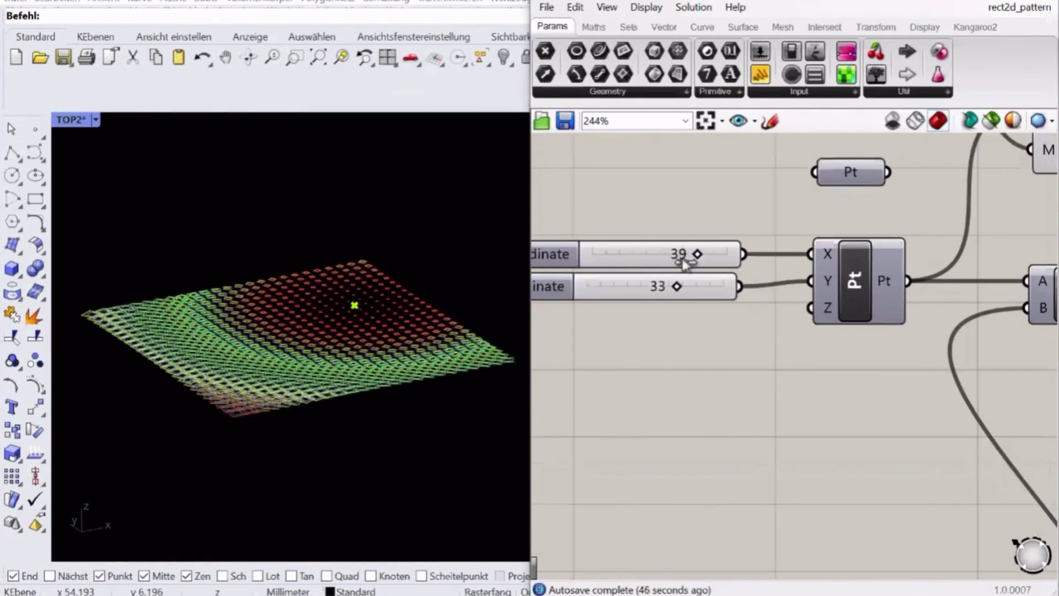
left_click_drag(684, 263, 716, 264)
scroll(263, 372, "up", 3)
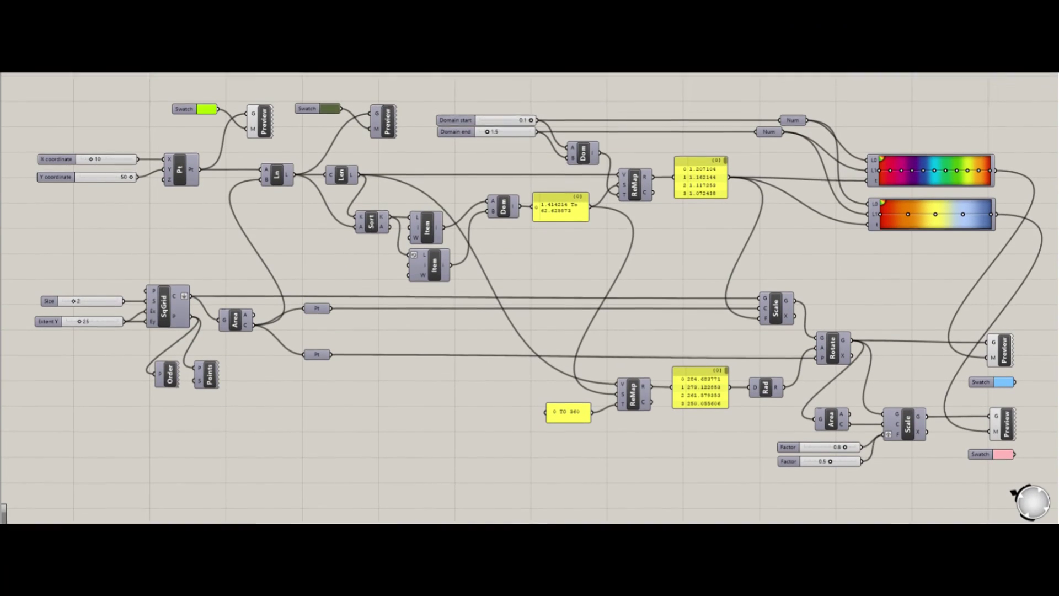